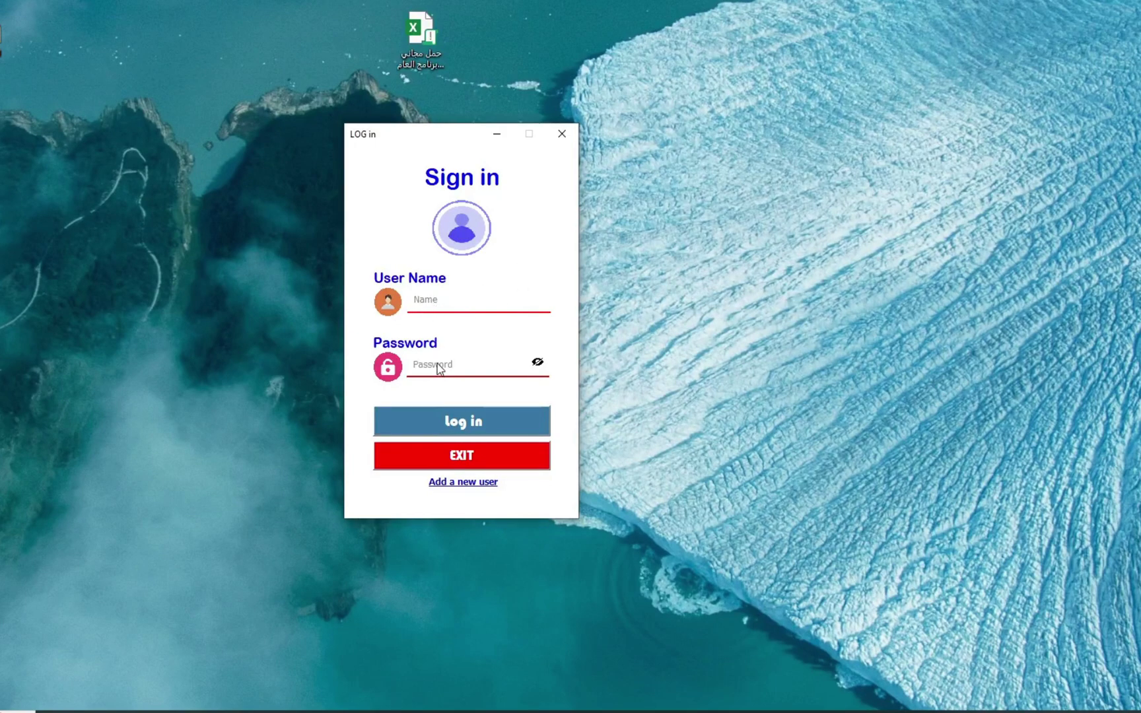
Sign in to the HR program with the user name and password
click(418, 315)
text(ش)
text(ا)
key(BackSpace)
key(BackSpace)
text(a)
click(436, 367)
text(123)
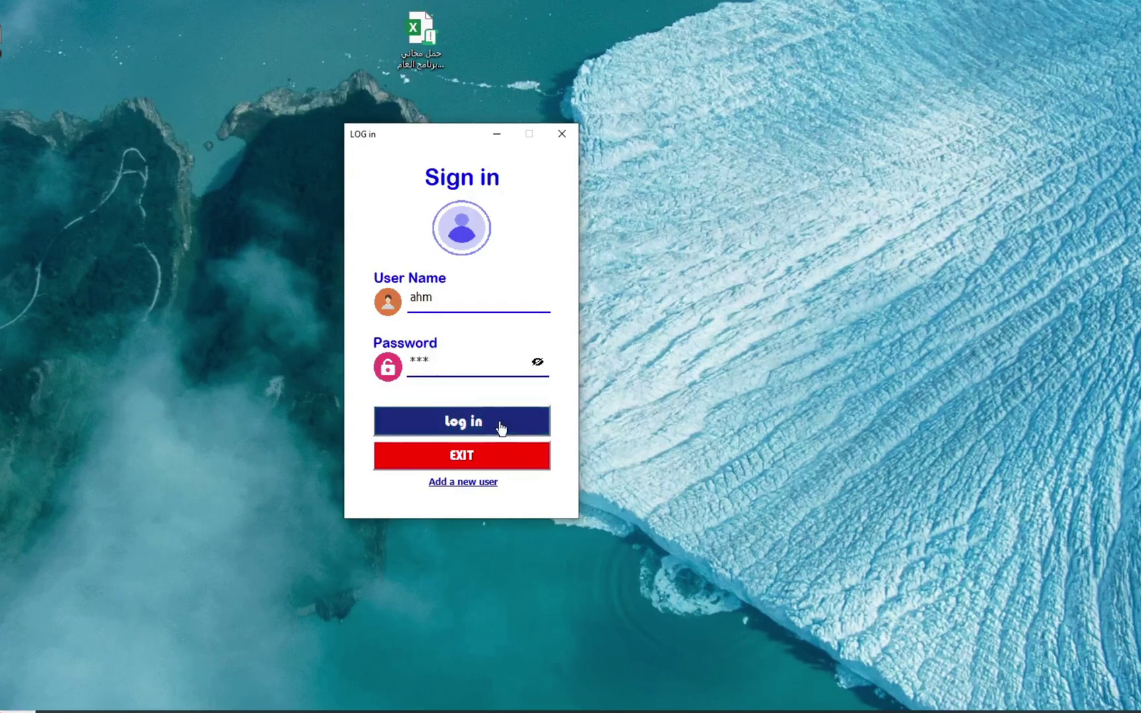
click(500, 431)
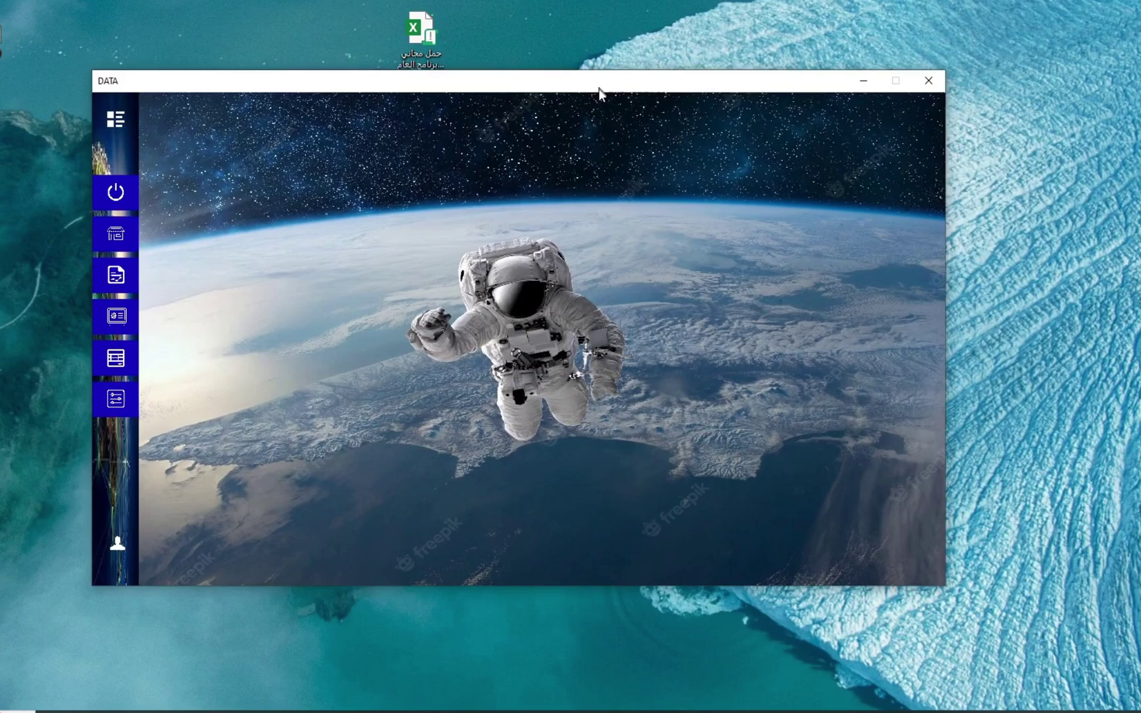
Close the HR program, confirm the exit, and select the HR workbook on the desktop
drag(593, 133, 599, 99)
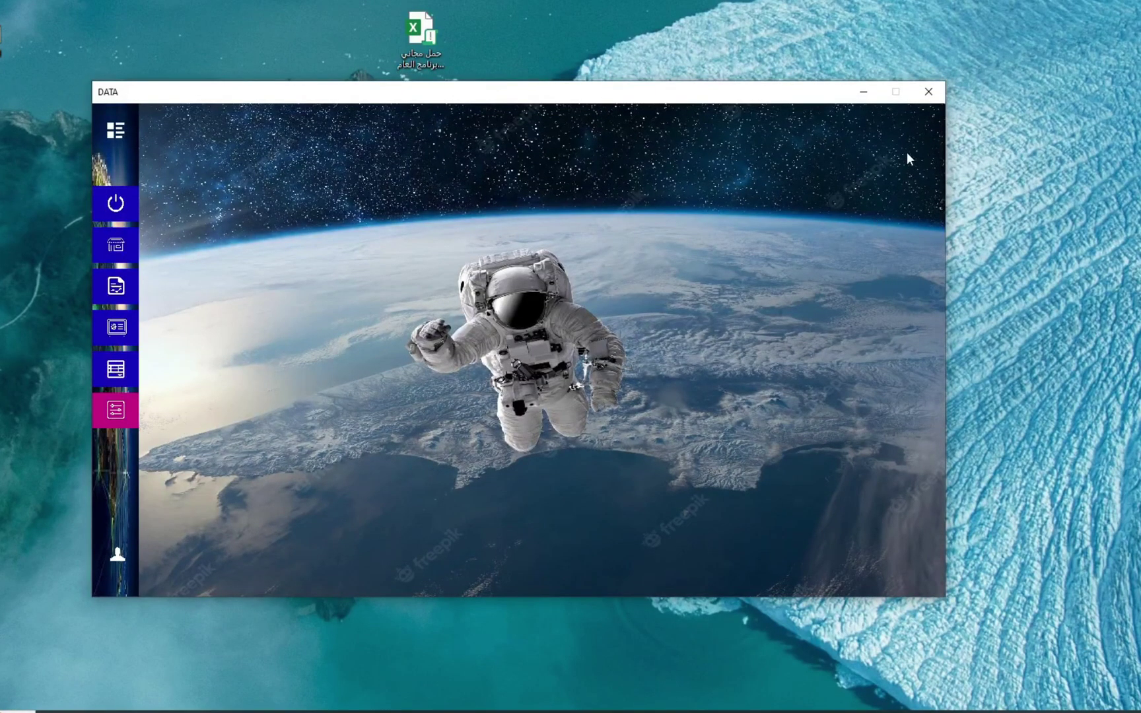
click(929, 94)
click(481, 430)
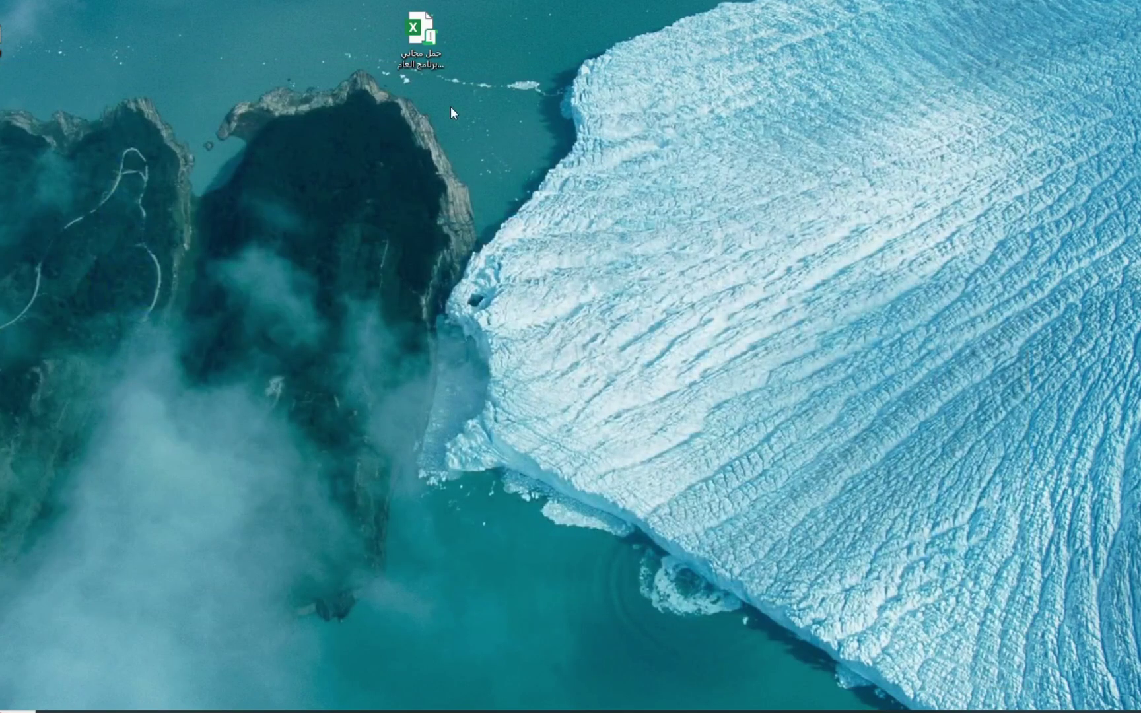
click(428, 49)
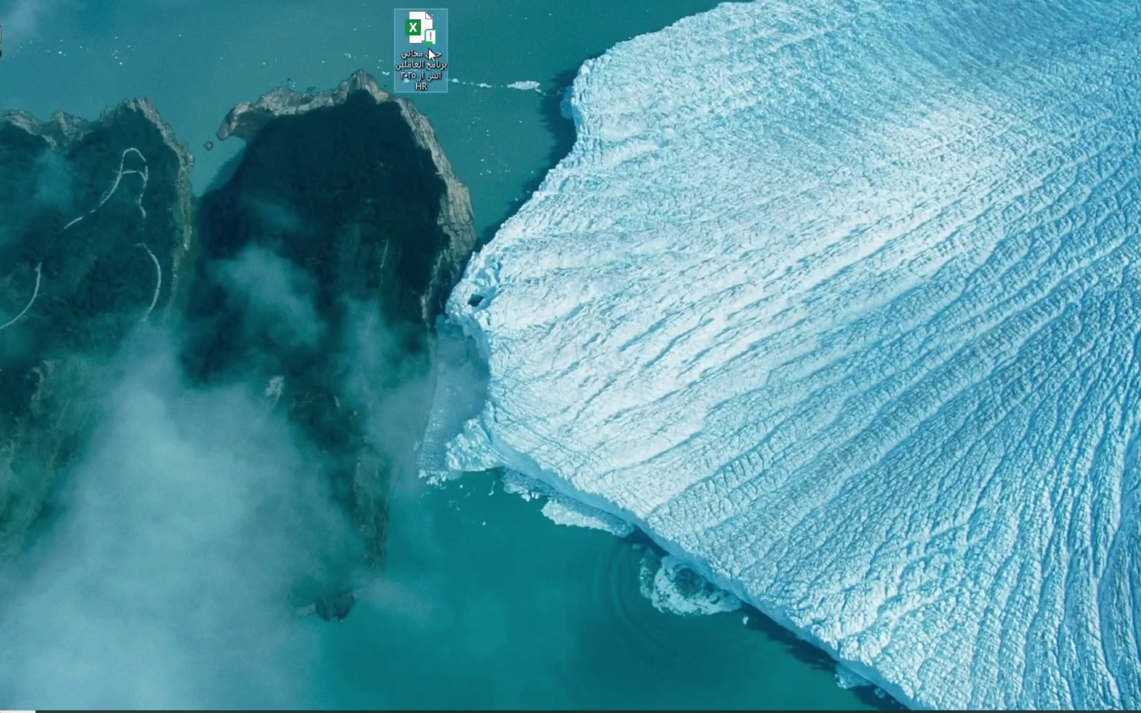
Reopen the HR workbook and enable its macros
double_click(428, 48)
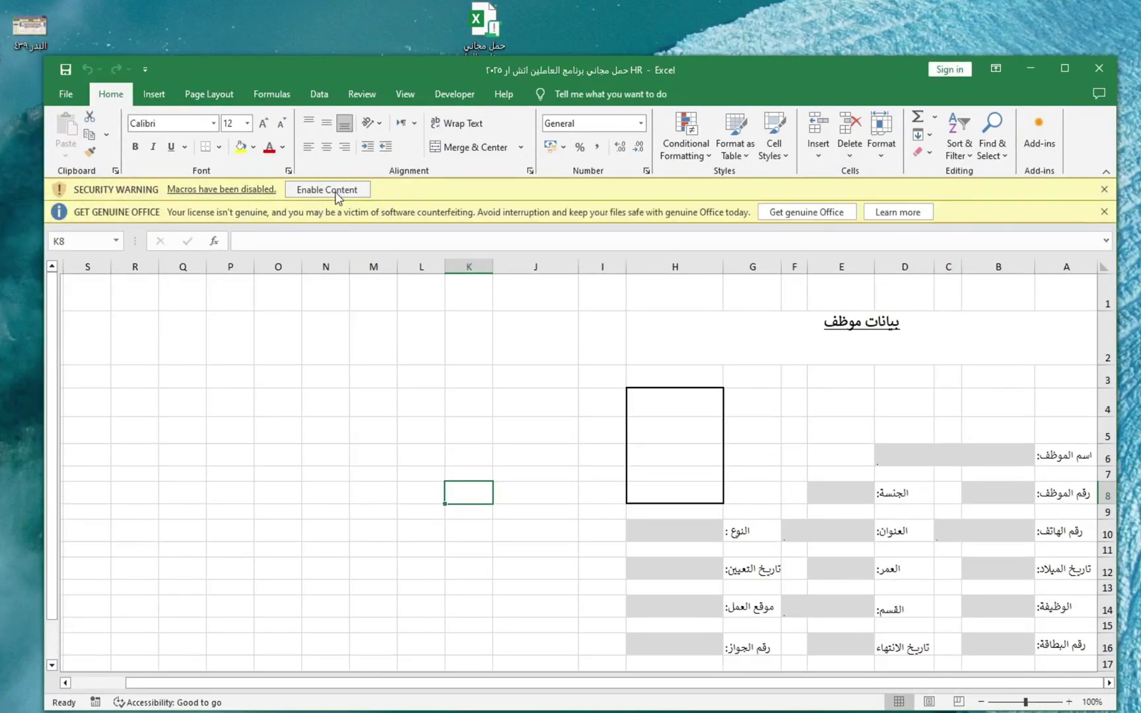
click(336, 192)
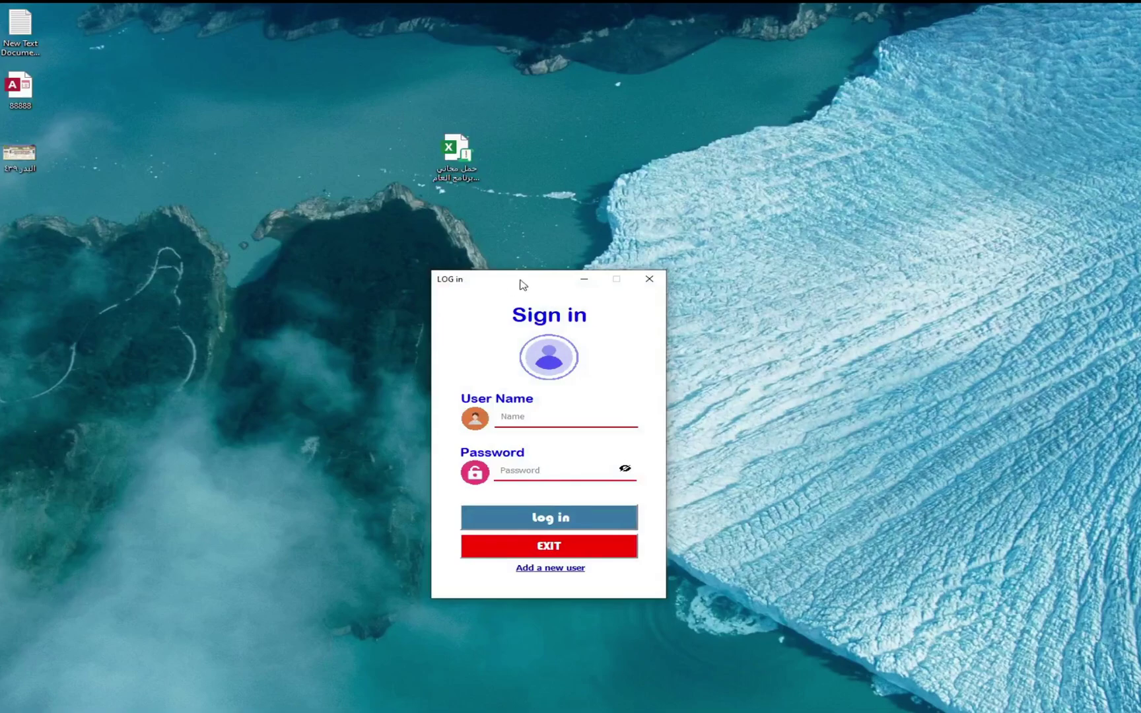
Open the 'Add a new user' dialog and close it without changes
drag(469, 257, 463, 256)
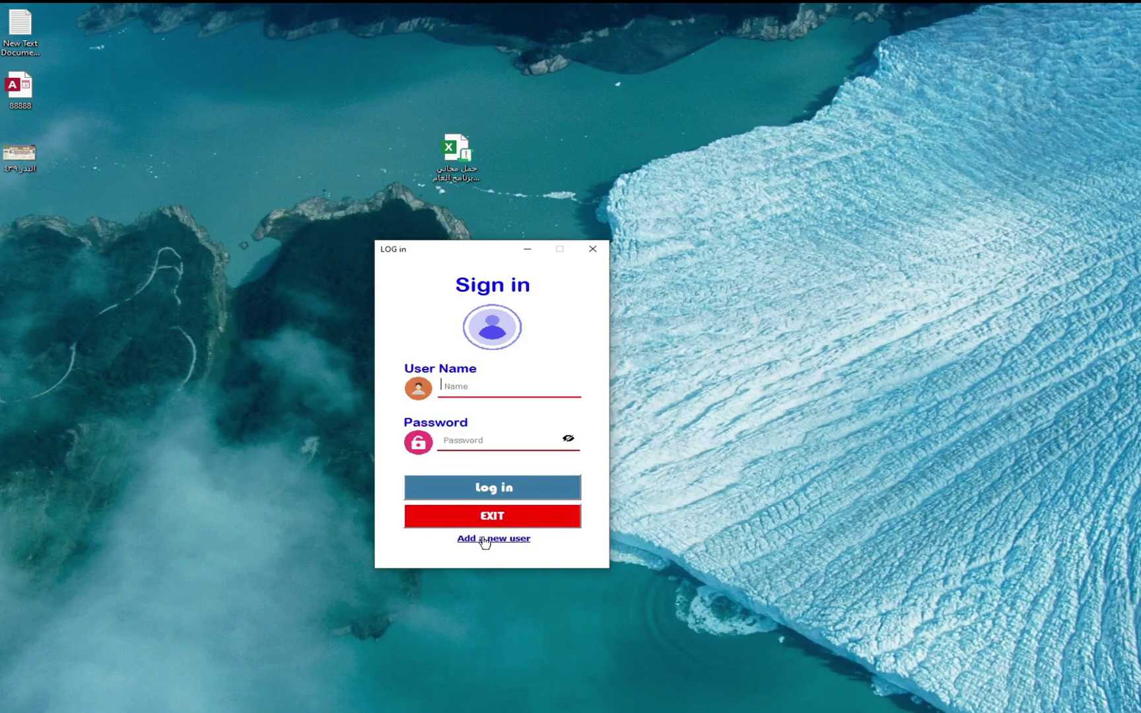
click(503, 540)
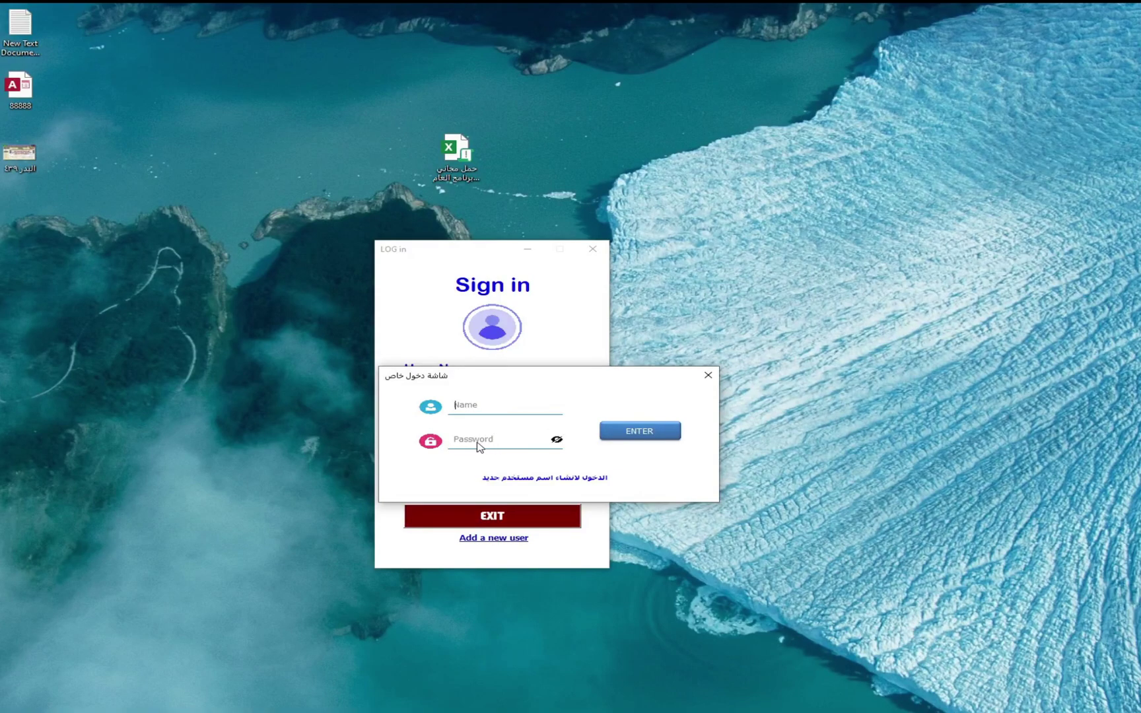
click(708, 375)
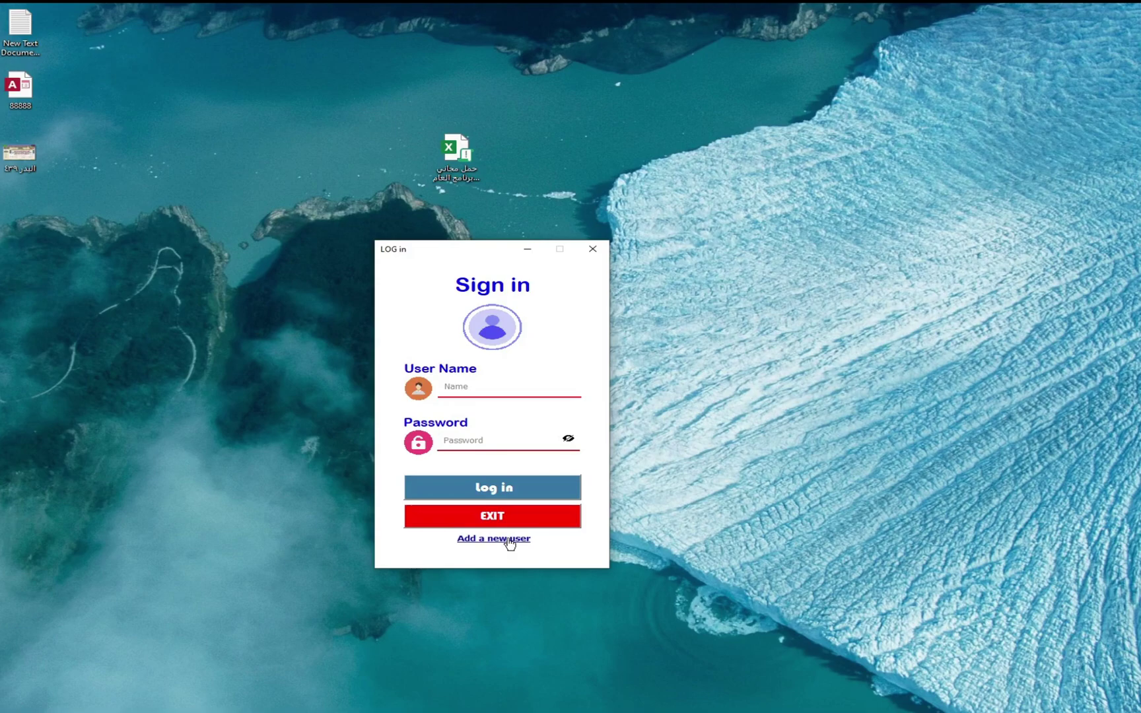
Sign in again with the user name and password
click(482, 395)
text(ah)
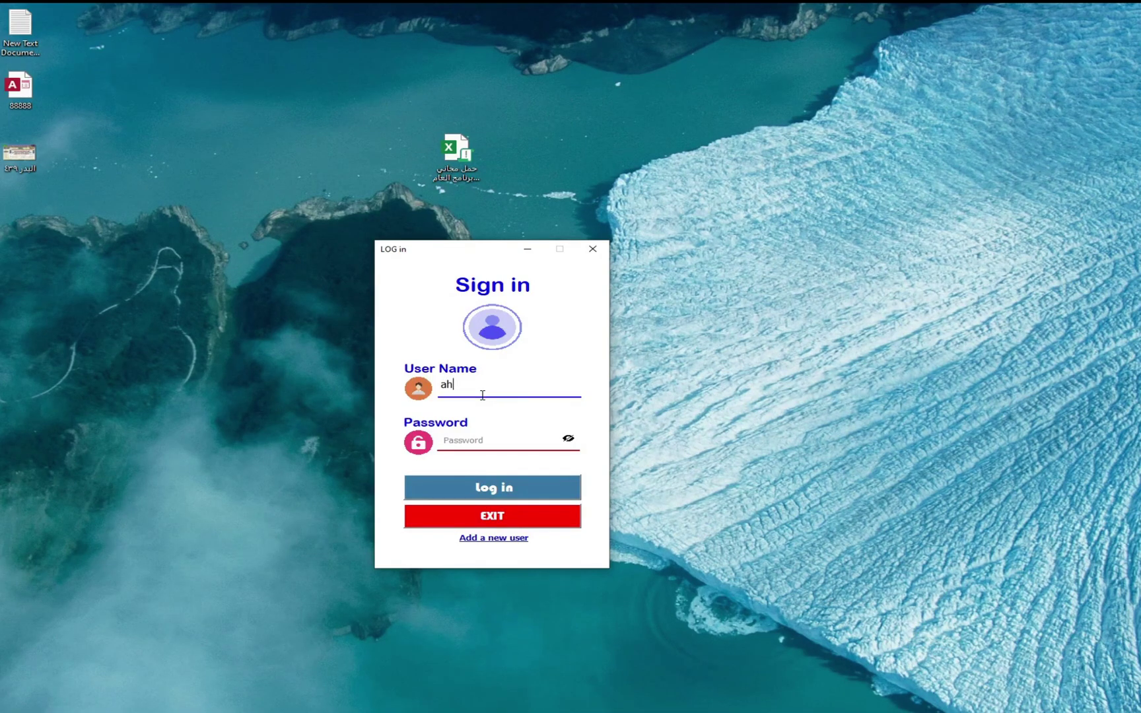
text(m)
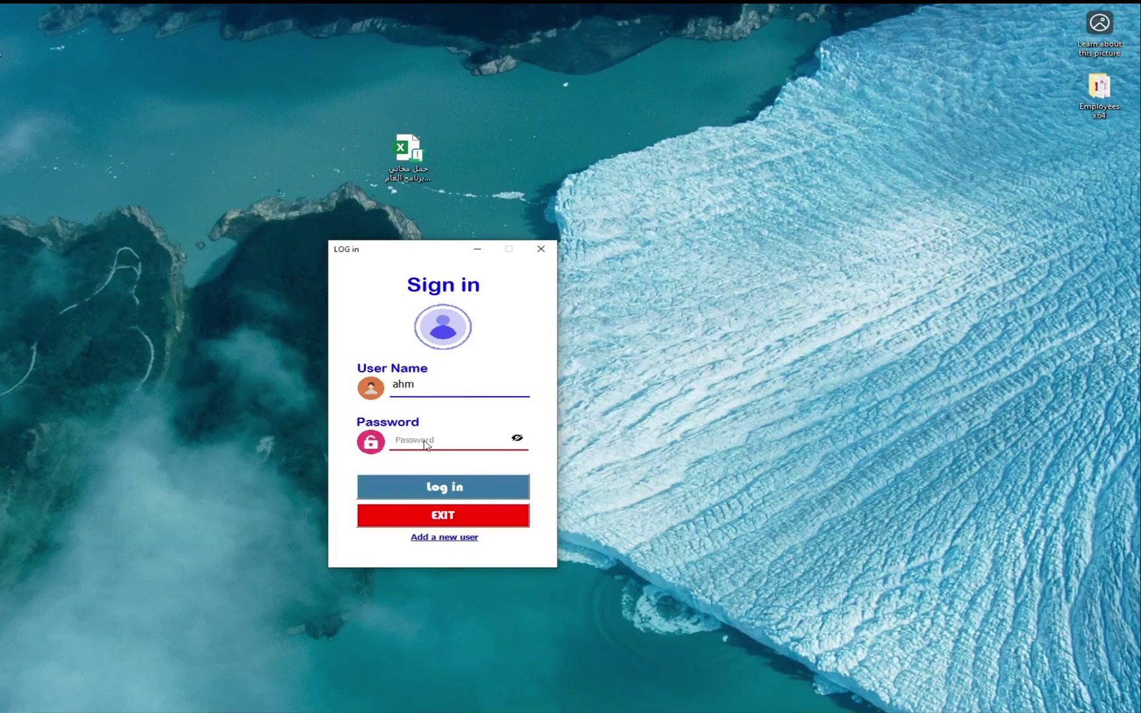
click(427, 441)
text(1)
click(491, 494)
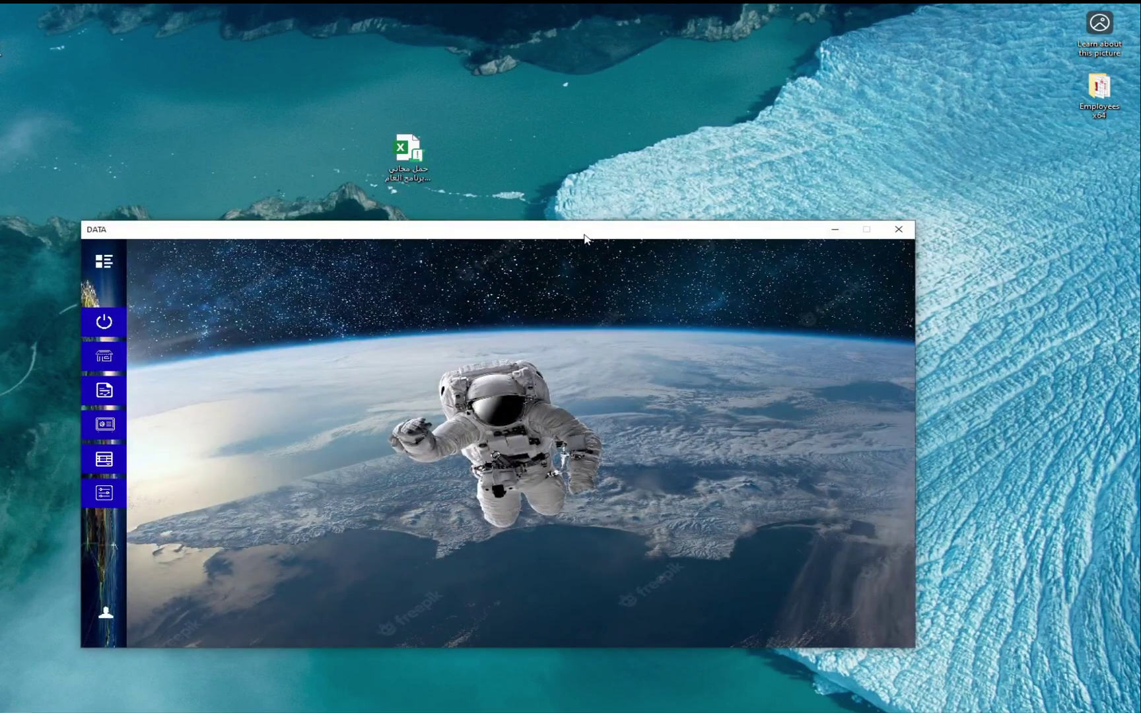
Expand the side menu, then cancel the OFF sign-out confirmation to stay signed in
drag(585, 237, 597, 150)
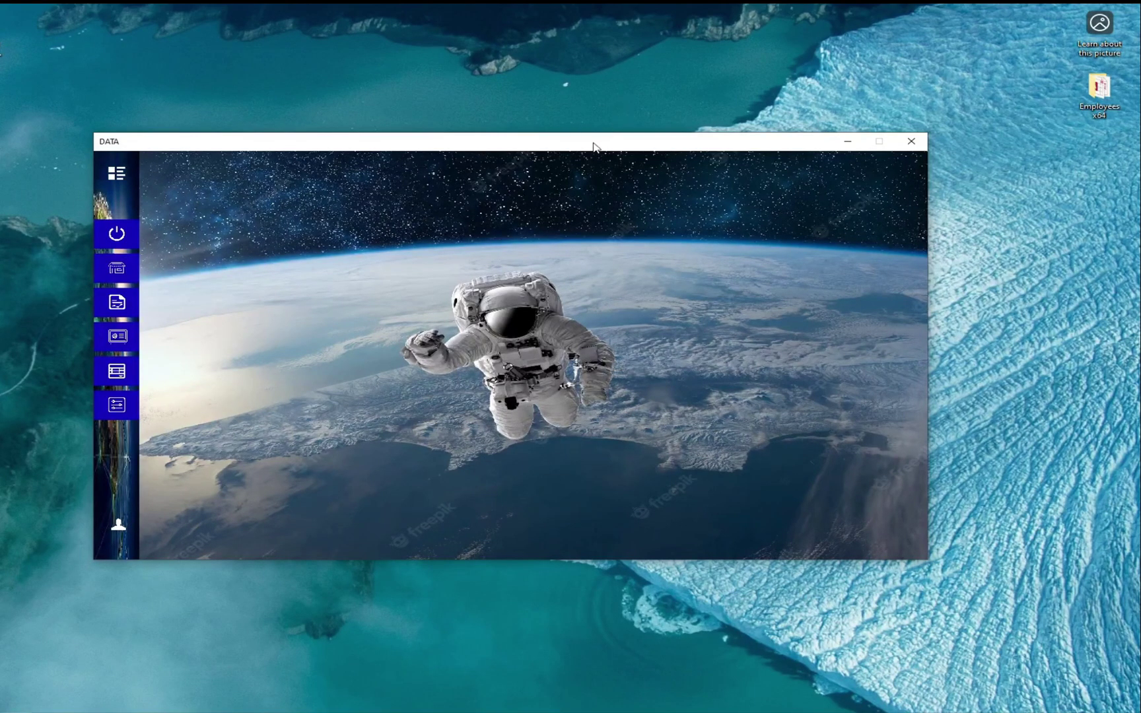
click(117, 175)
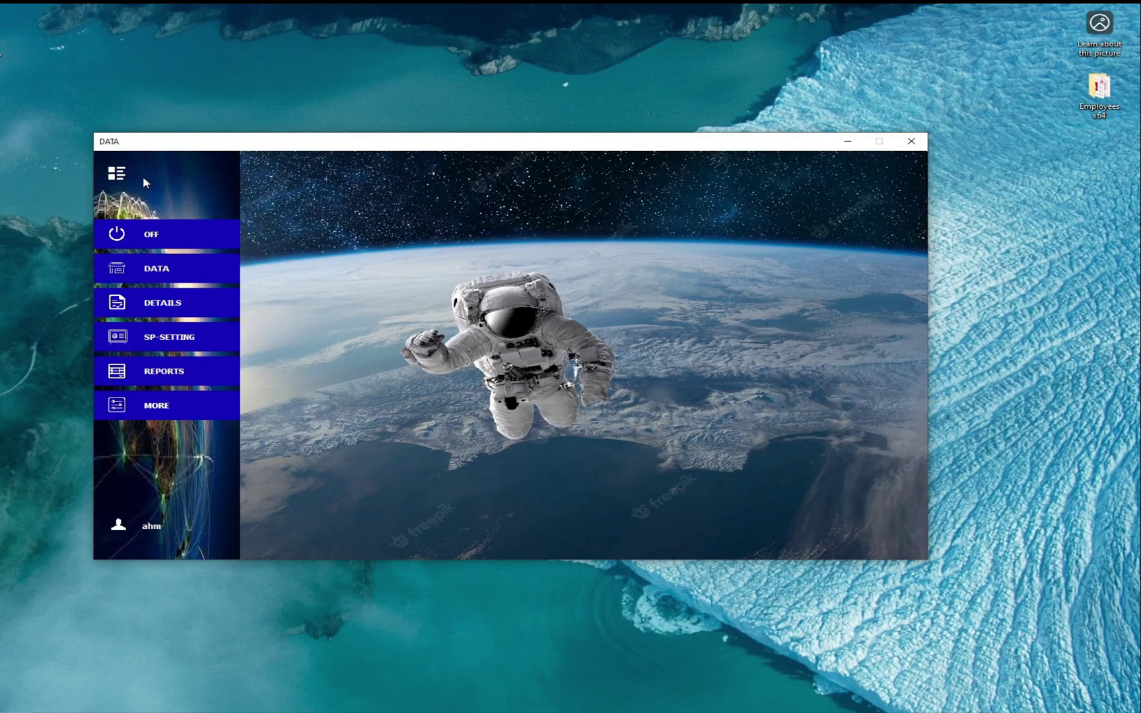
click(116, 175)
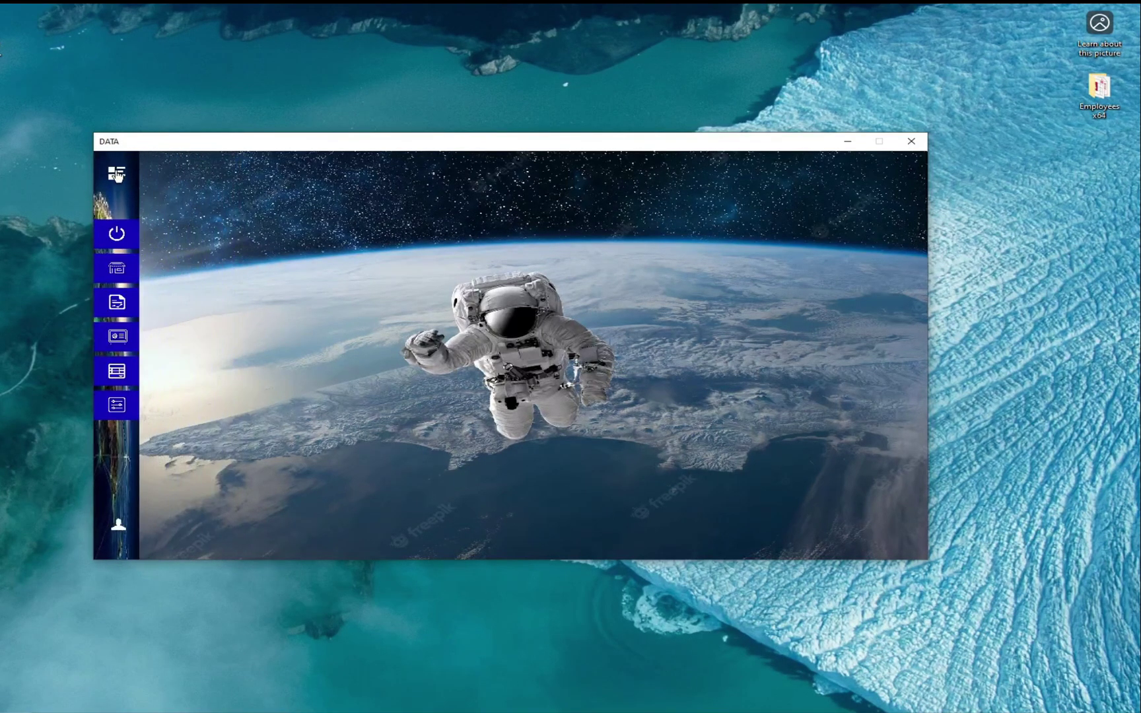
click(116, 175)
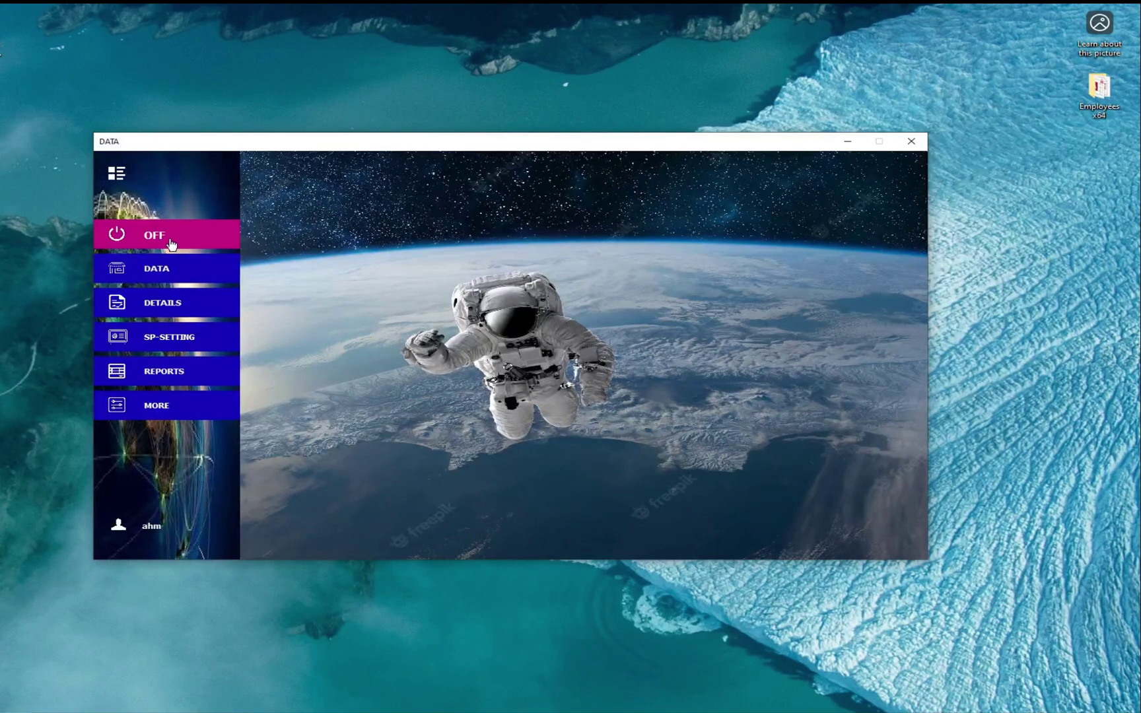
click(169, 243)
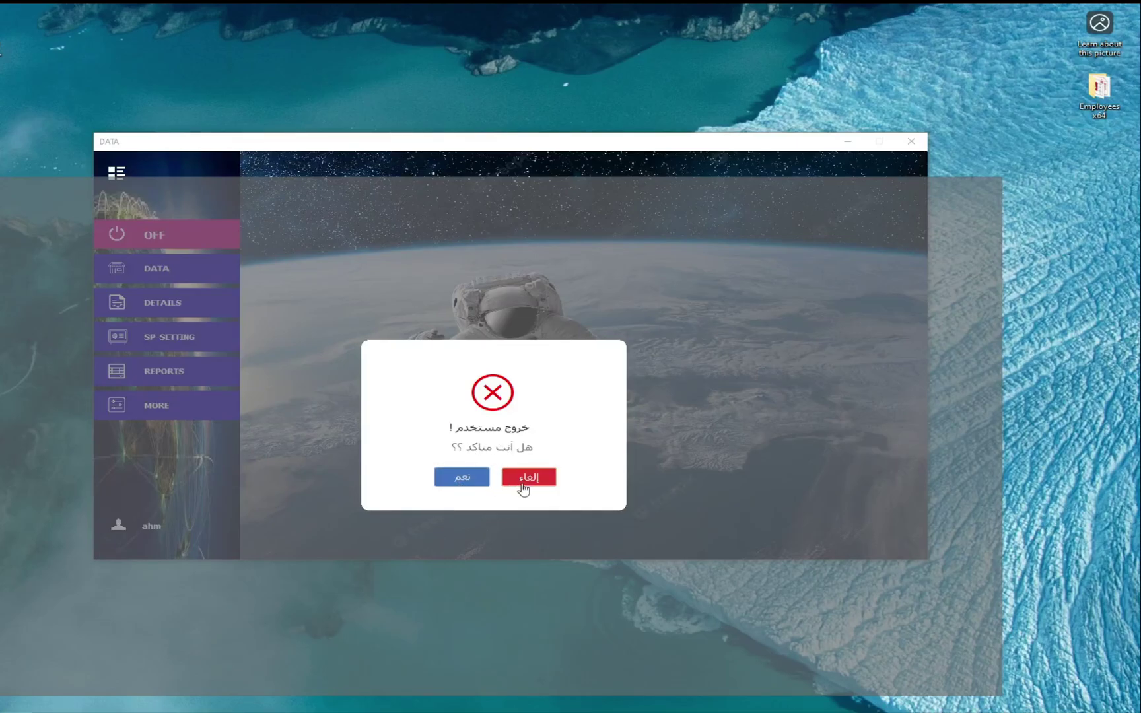
click(541, 488)
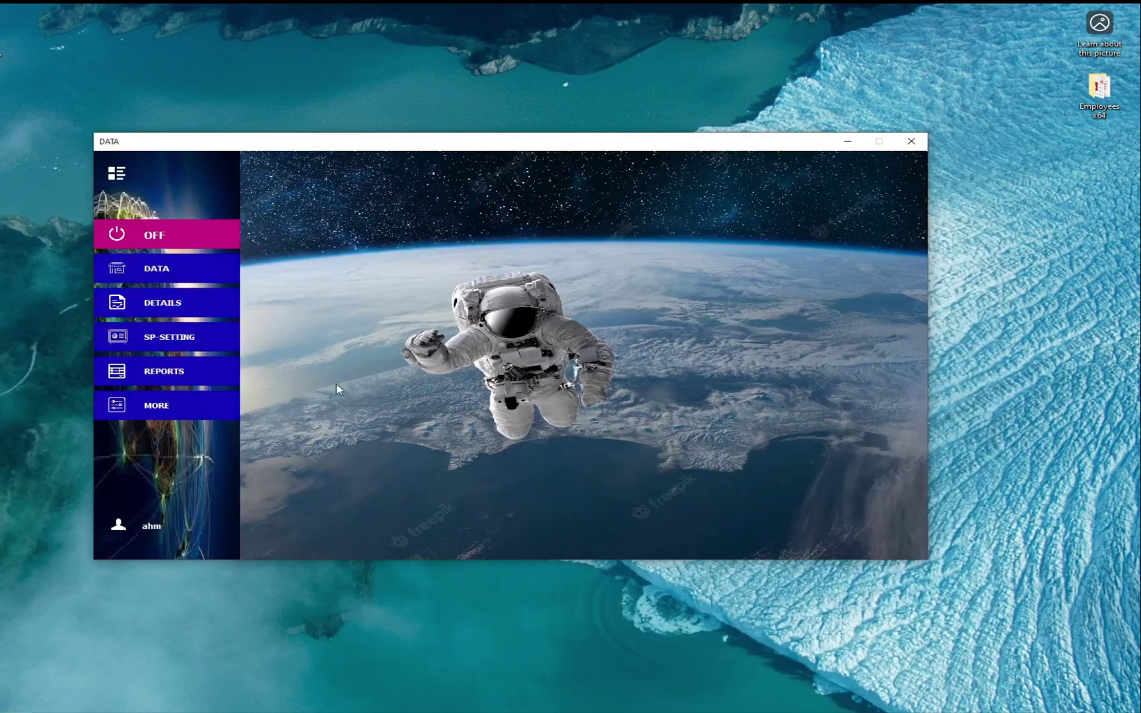
Open the DATA employee records form and widen the program window
click(176, 280)
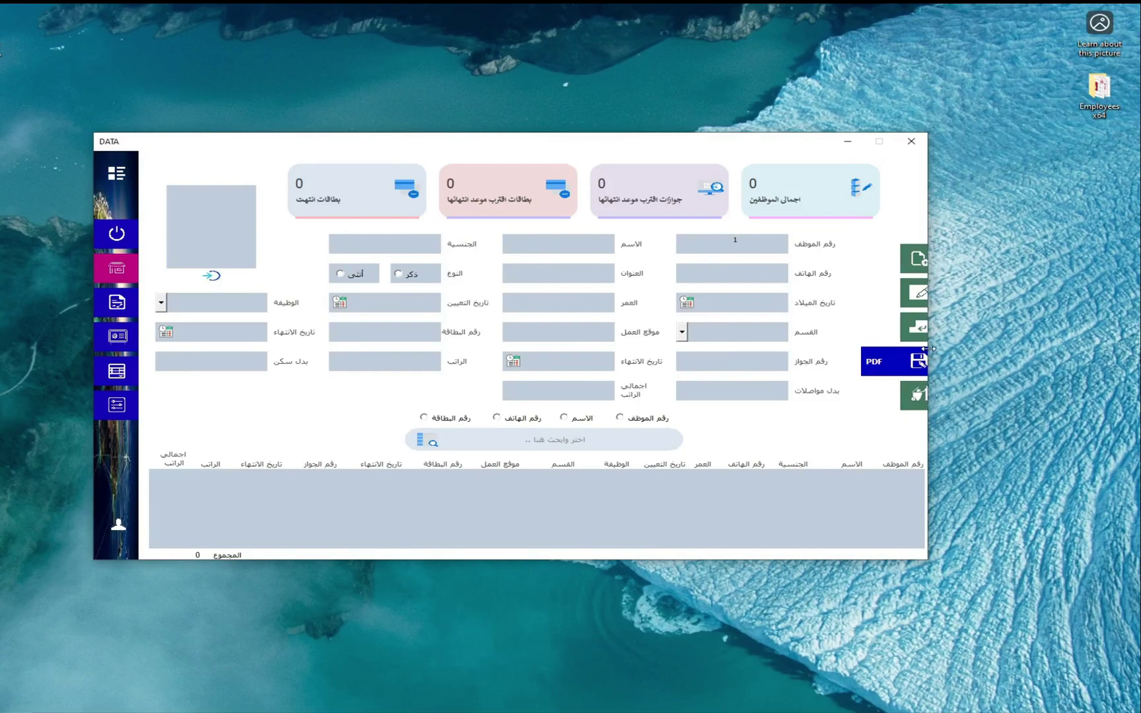
drag(928, 359, 976, 349)
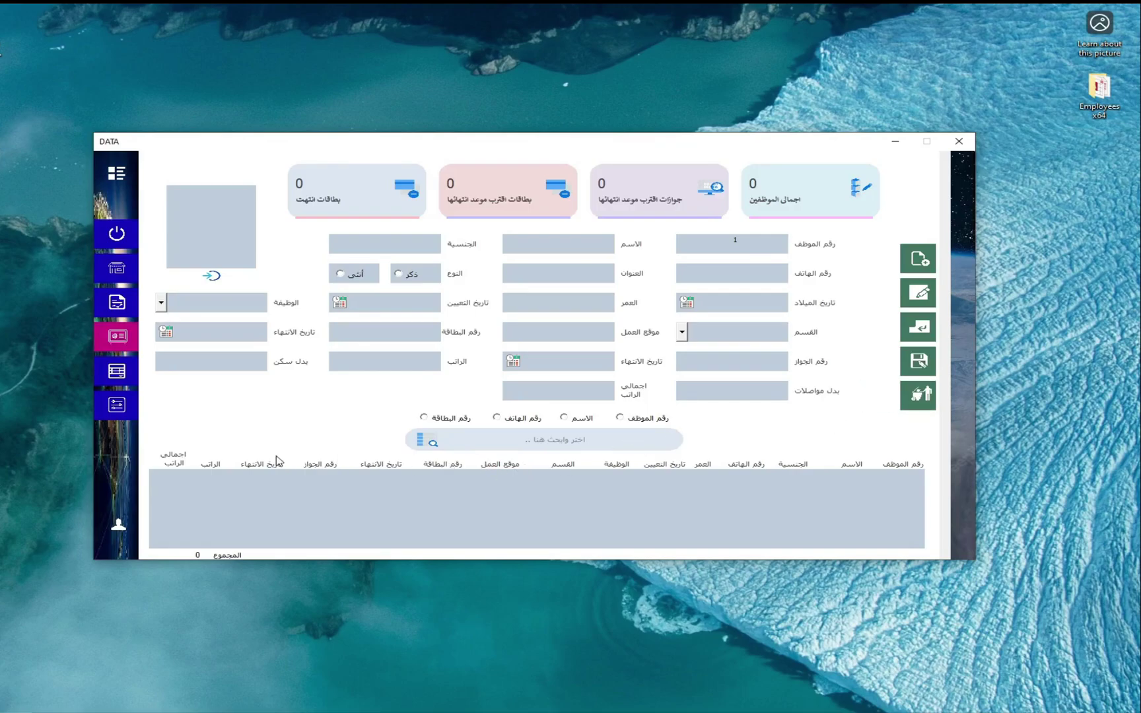
click(113, 413)
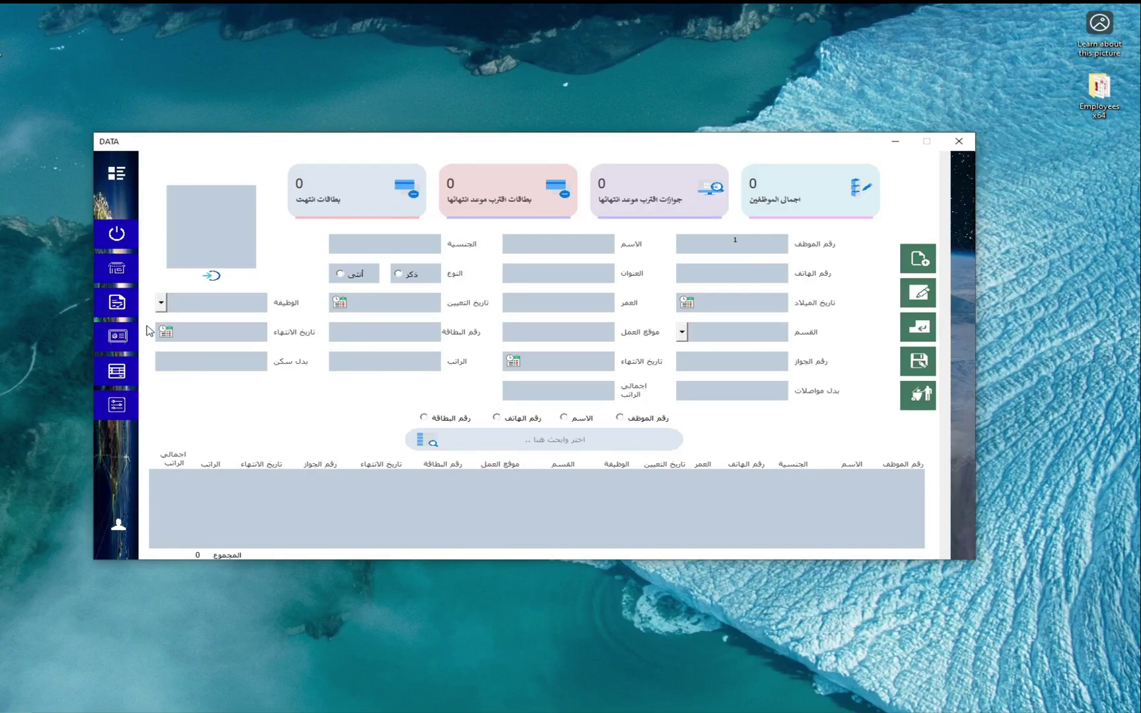
View the DETAILS notifications for expiring cards and passports, then close them
click(117, 174)
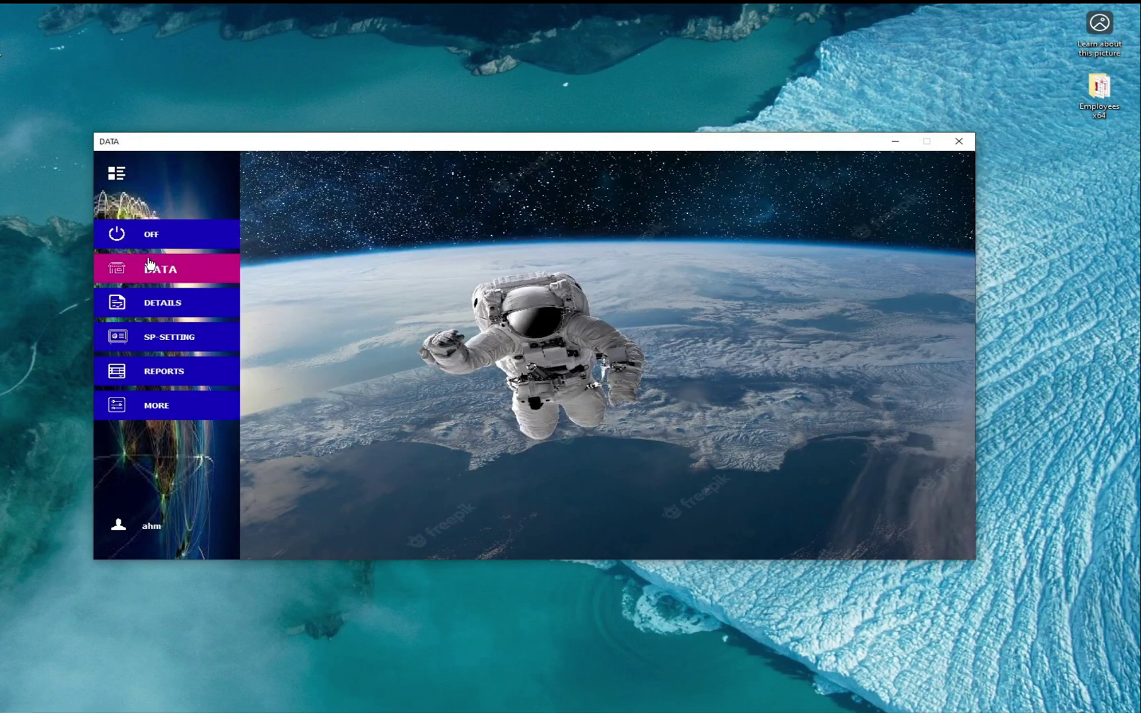
click(169, 309)
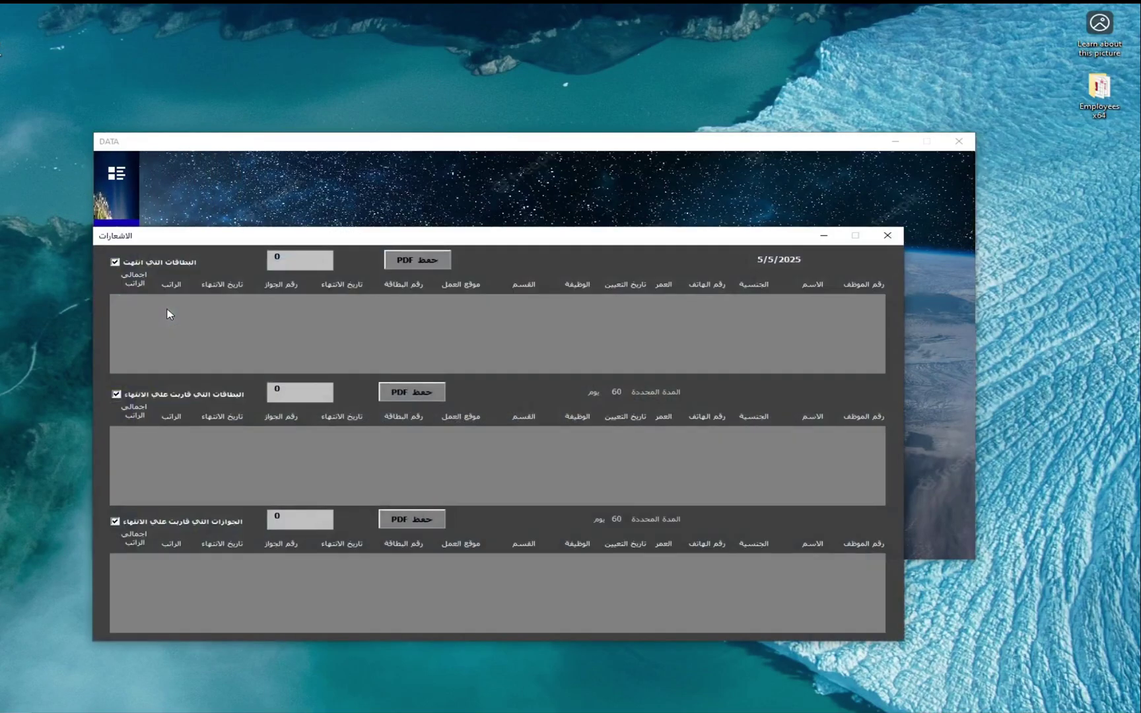
click(889, 235)
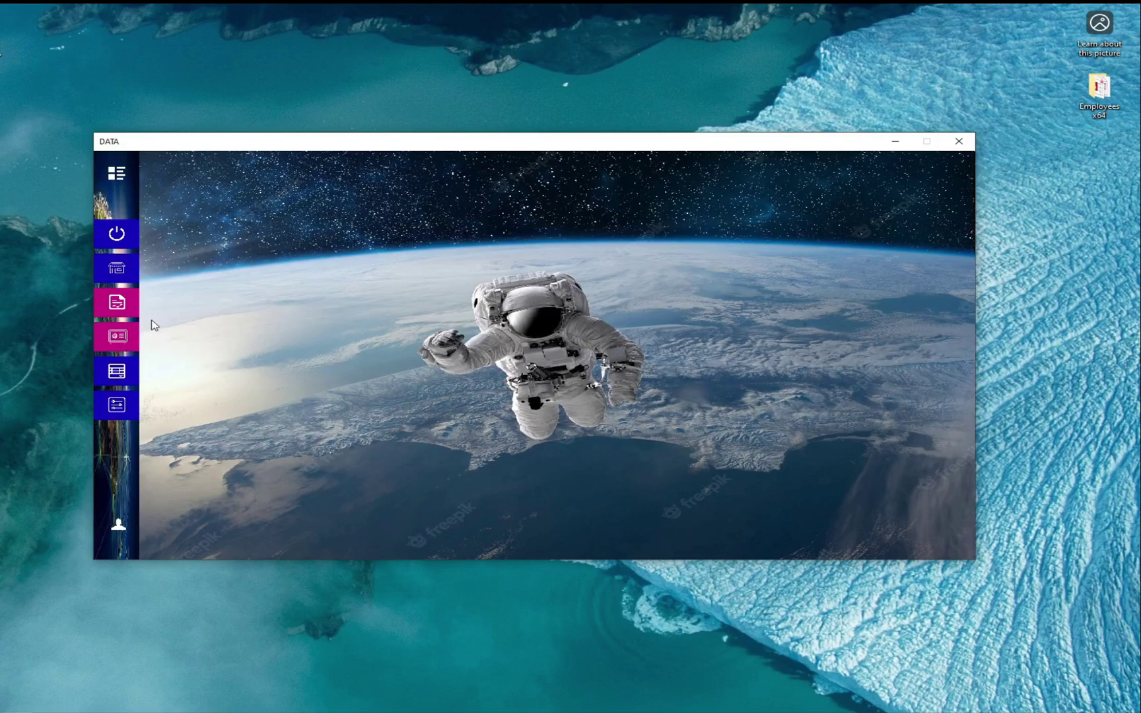
Open the SP-SETTING page and add the job title محاسب
click(116, 173)
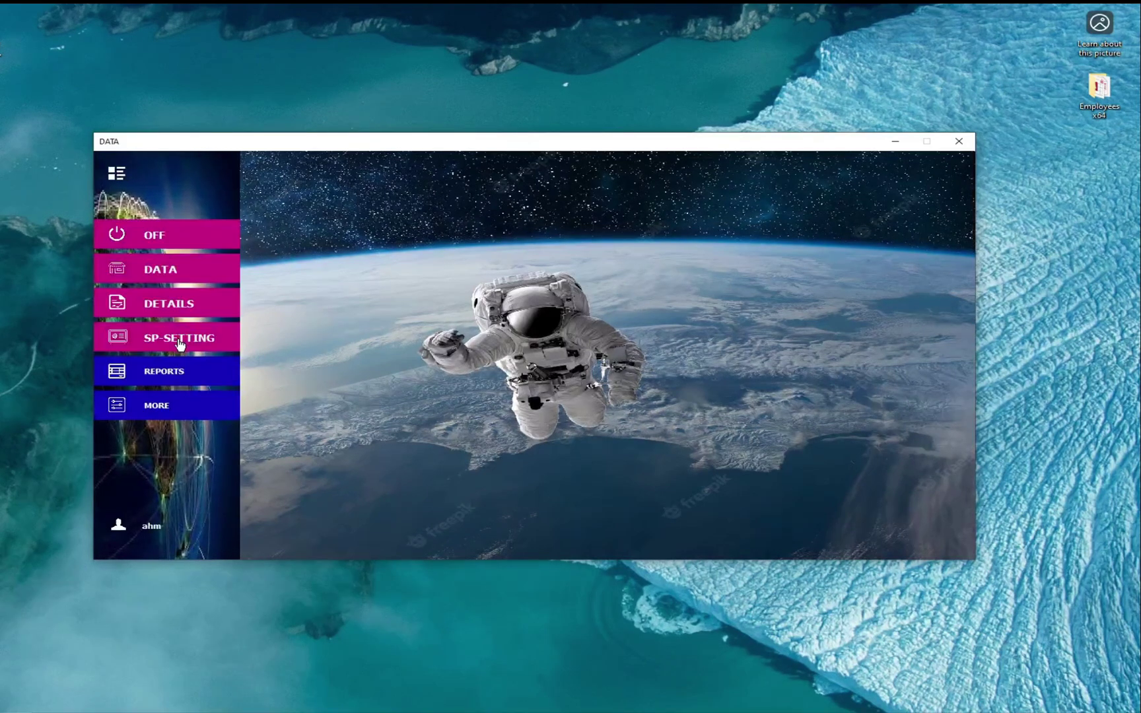
click(179, 342)
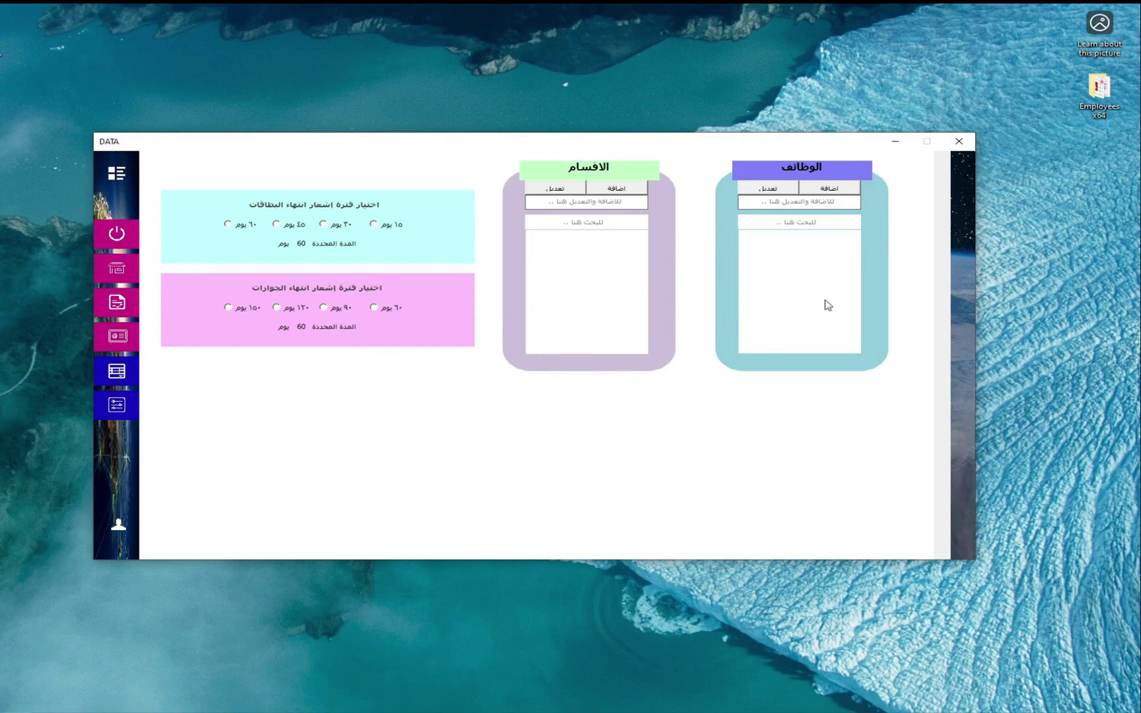
click(813, 222)
text(ال)
key(Tab)
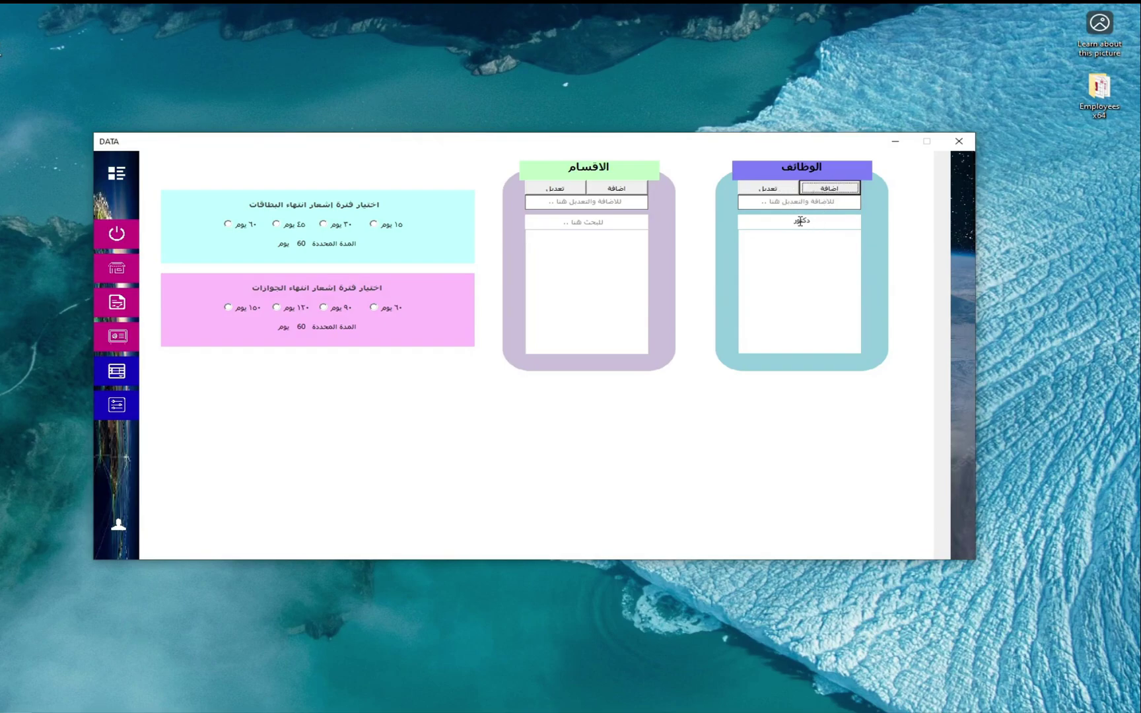
double_click(800, 222)
key(BackSpace)
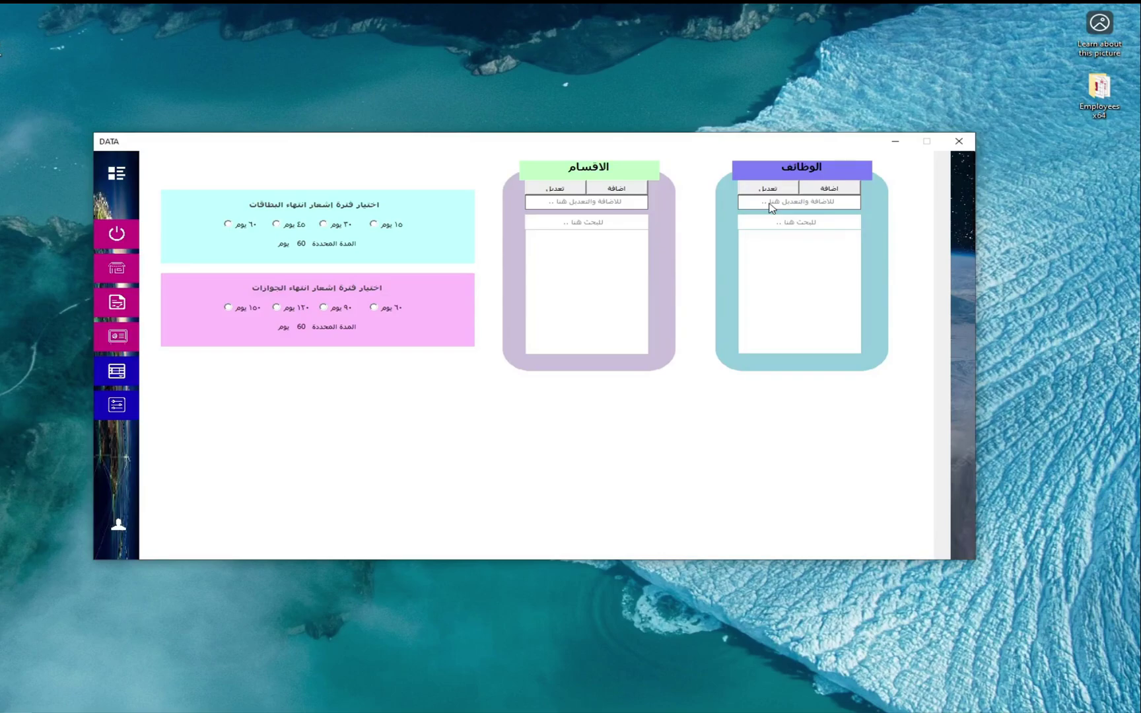
text(مندوب)
drag(794, 204, 845, 200)
text(أم)
text(سب)
click(831, 190)
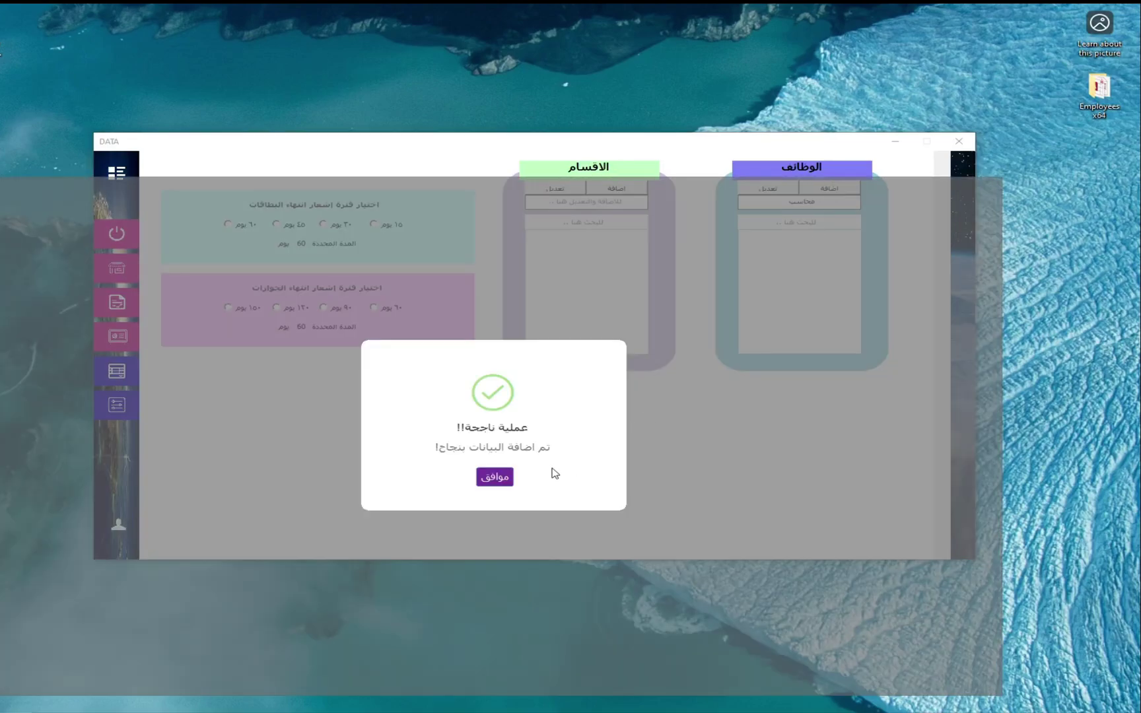
click(495, 479)
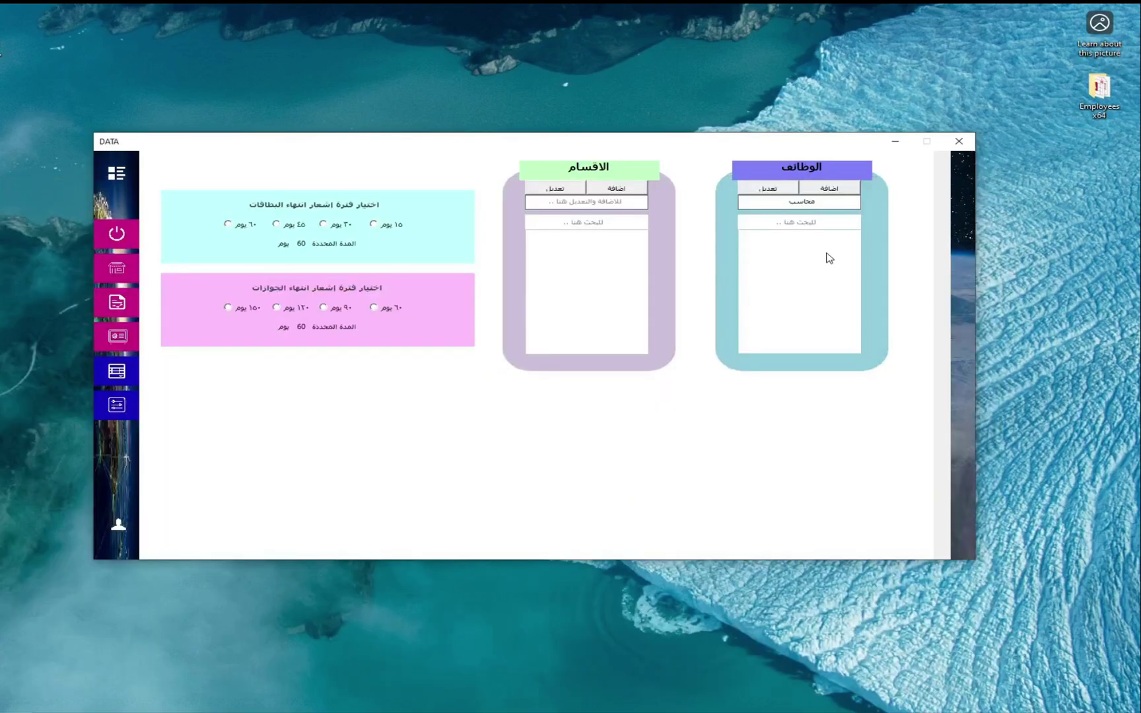
Retry محاسب to see the duplicate warning, then add the job title دكتور
click(833, 193)
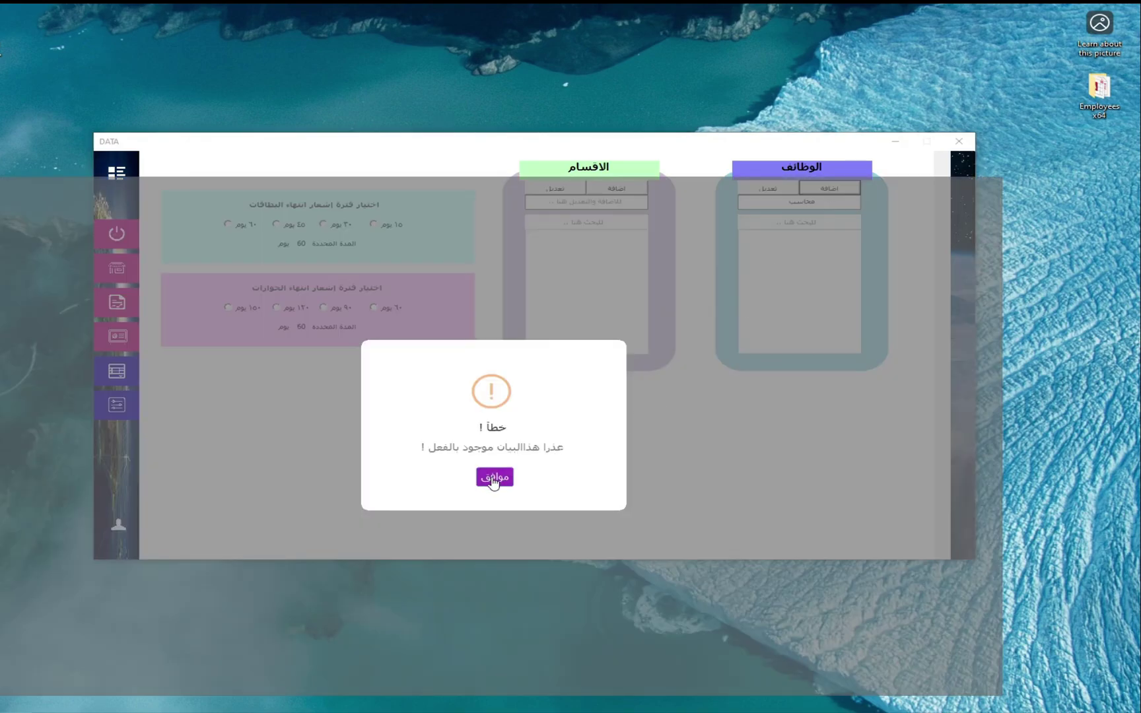
click(497, 479)
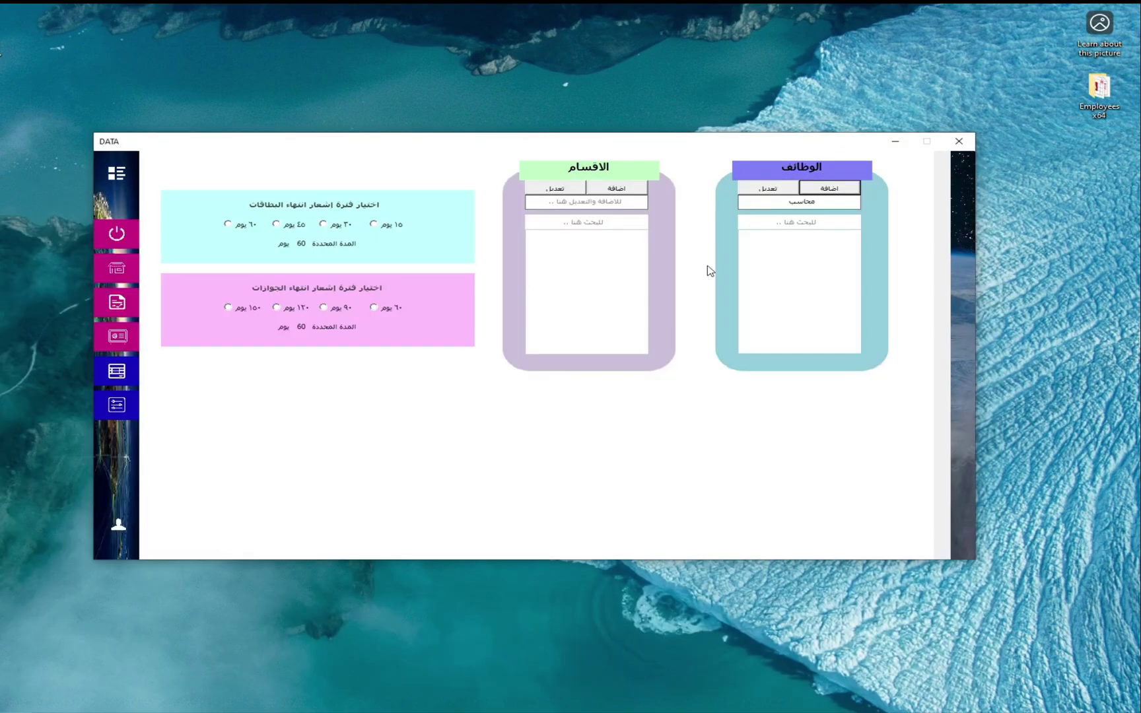
click(786, 225)
drag(791, 204, 839, 202)
key(BackSpace)
text(محاسب)
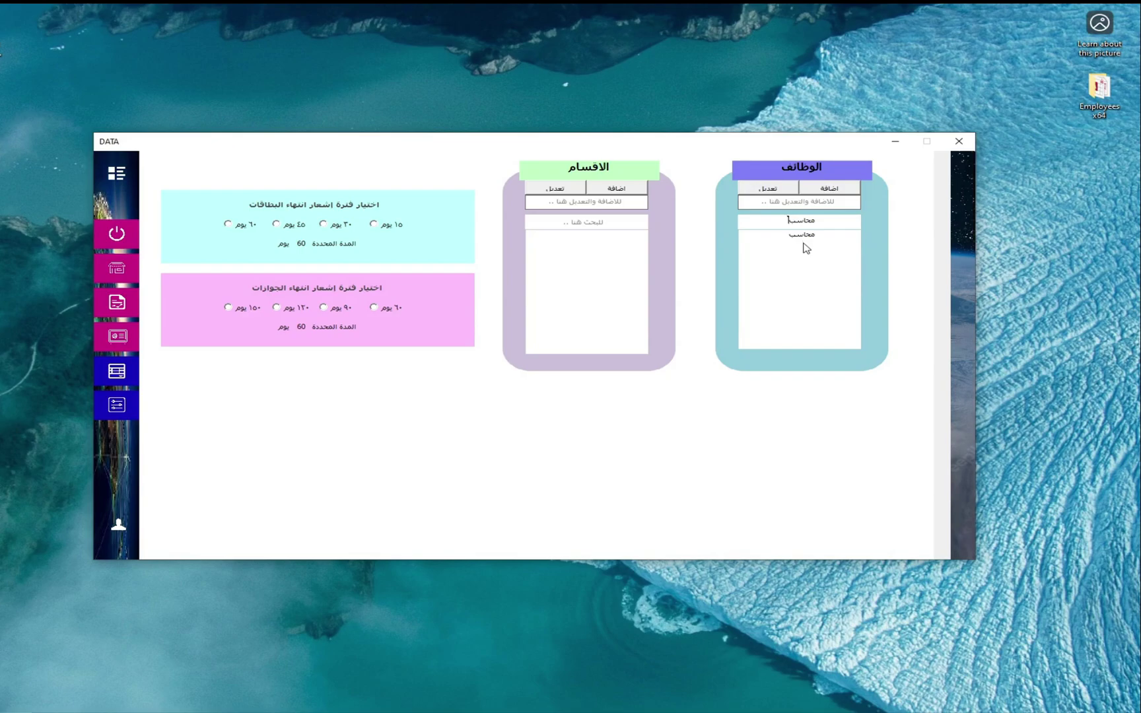
click(803, 203)
text(دكتور)
click(831, 189)
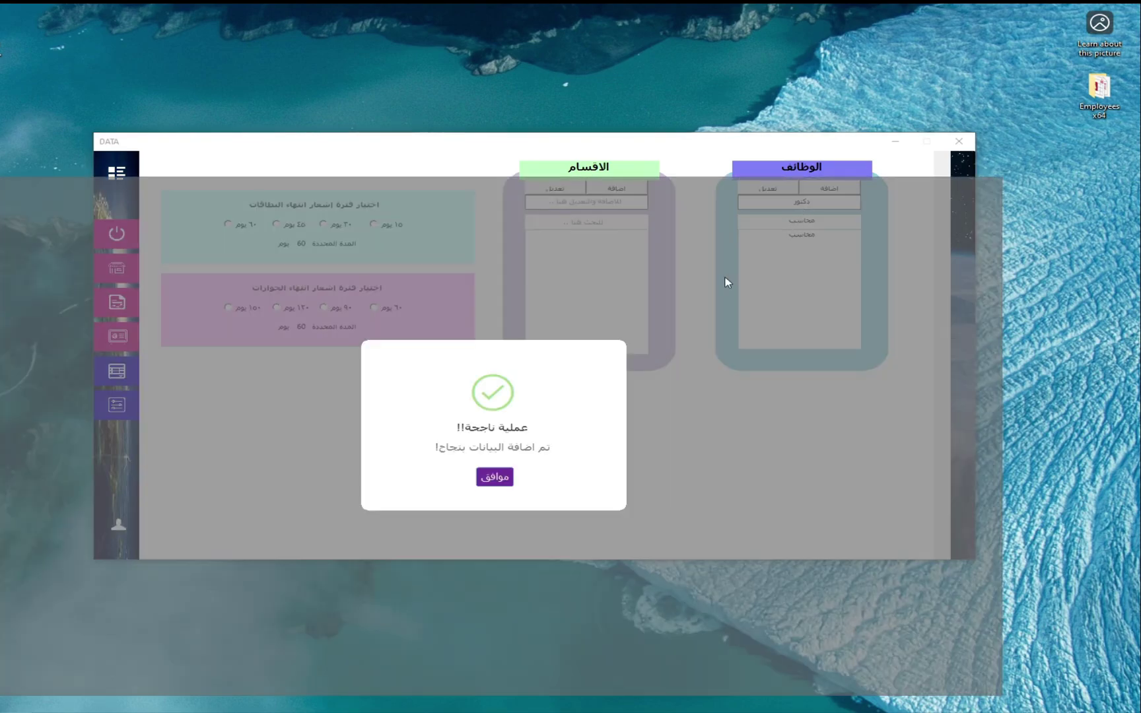
Add the job titles عامل فني and محاسب قانوني
click(494, 478)
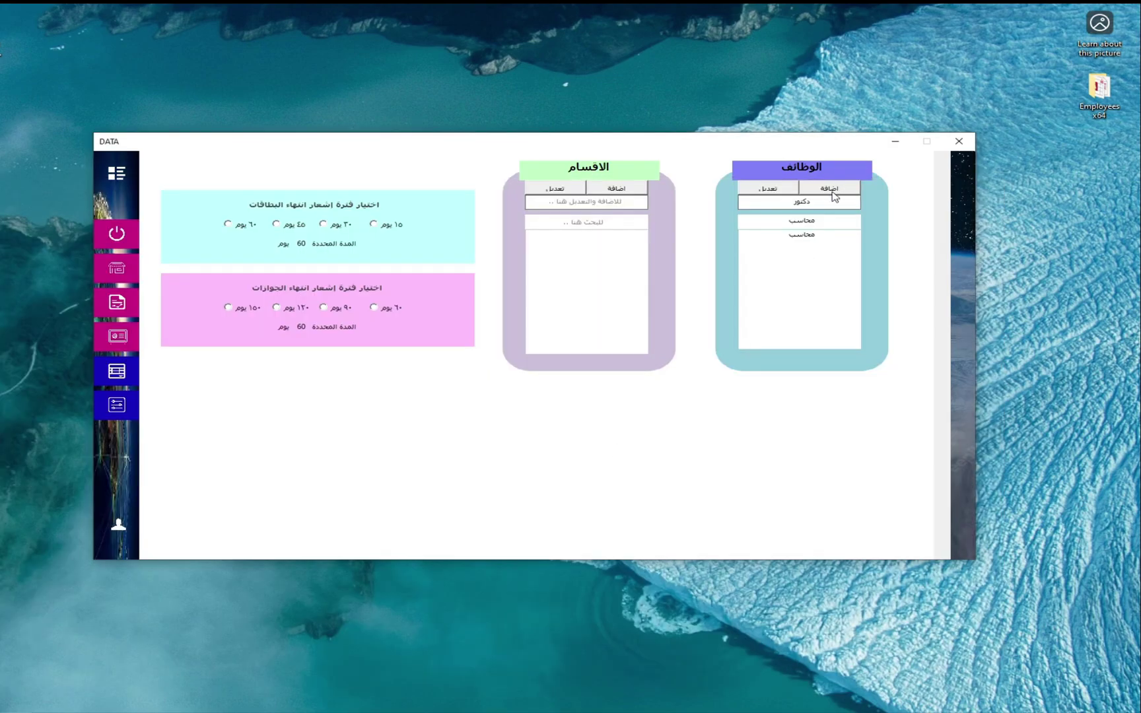
double_click(776, 200)
text(عامل فن)
text(ي)
click(824, 191)
click(502, 479)
double_click(820, 202)
text(محاسب قا)
text(نوني)
click(830, 189)
click(495, 477)
Try adding دكتور and محاسب again, dismissing both duplicate warnings
drag(833, 202, 731, 204)
key(BackSpace)
text(د)
click(836, 190)
click(499, 484)
drag(790, 202, 850, 201)
click(799, 235)
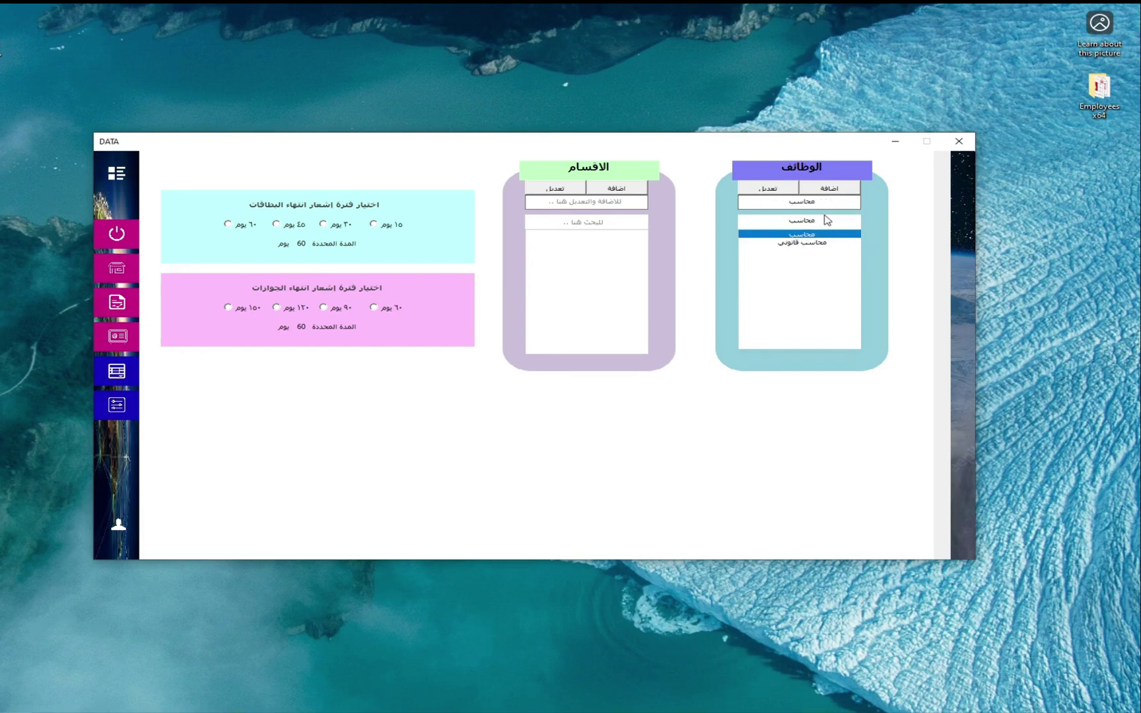
drag(790, 202, 844, 203)
click(829, 190)
click(495, 477)
Add the job title عامل صيانة
double_click(810, 202)
text(عامل)
text( ص)
text(يانة)
click(830, 191)
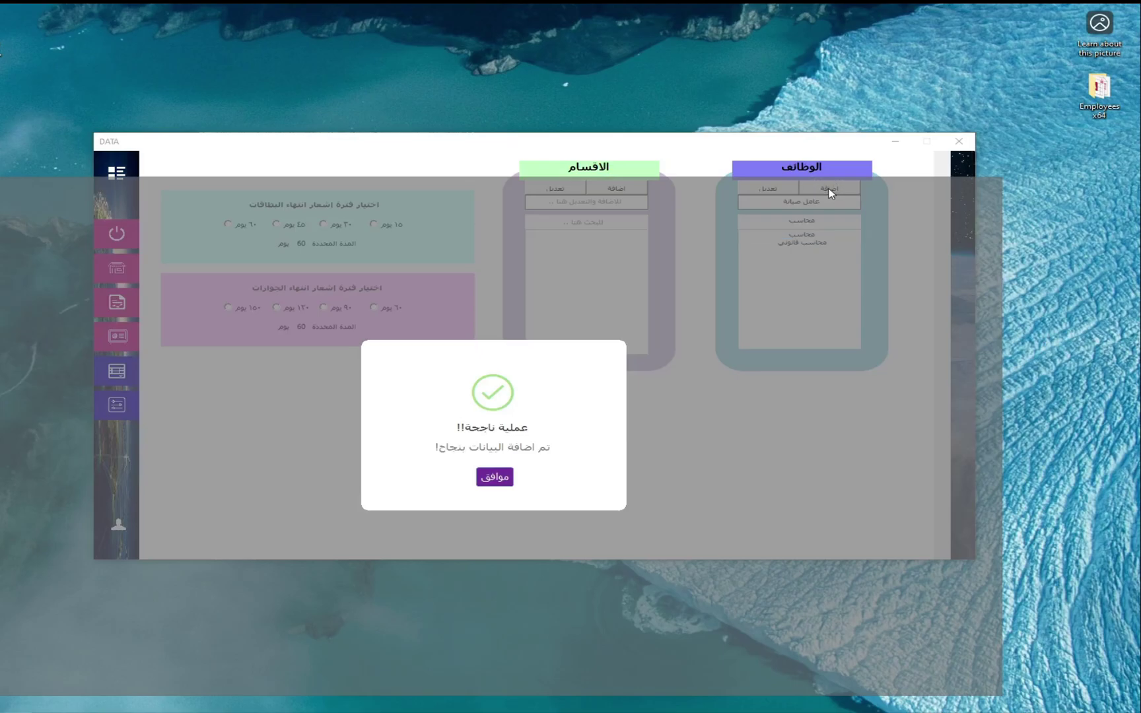
click(503, 479)
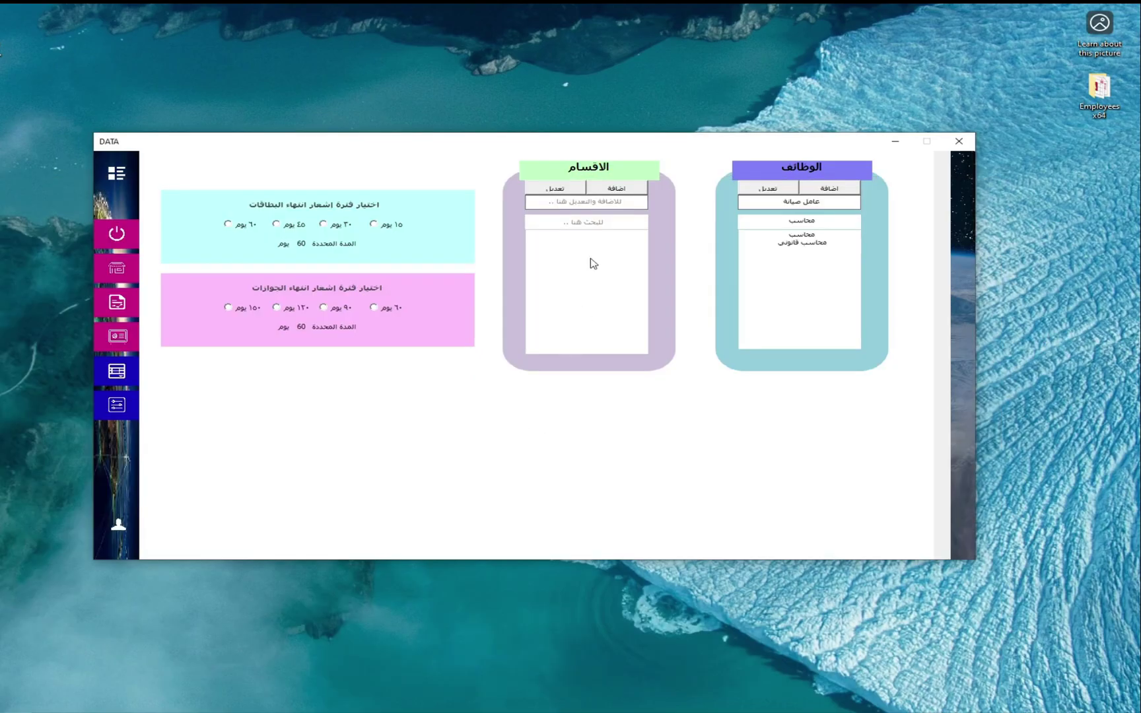
Add the departments قسم المحاسبة and قسم المعاينة
click(587, 207)
text(قسم)
text( المحا)
text(سبة)
click(612, 190)
click(500, 478)
drag(604, 205, 502, 205)
text(ت)
key(ctrl+z)
text(قسم ا)
text(لمعاي)
click(606, 192)
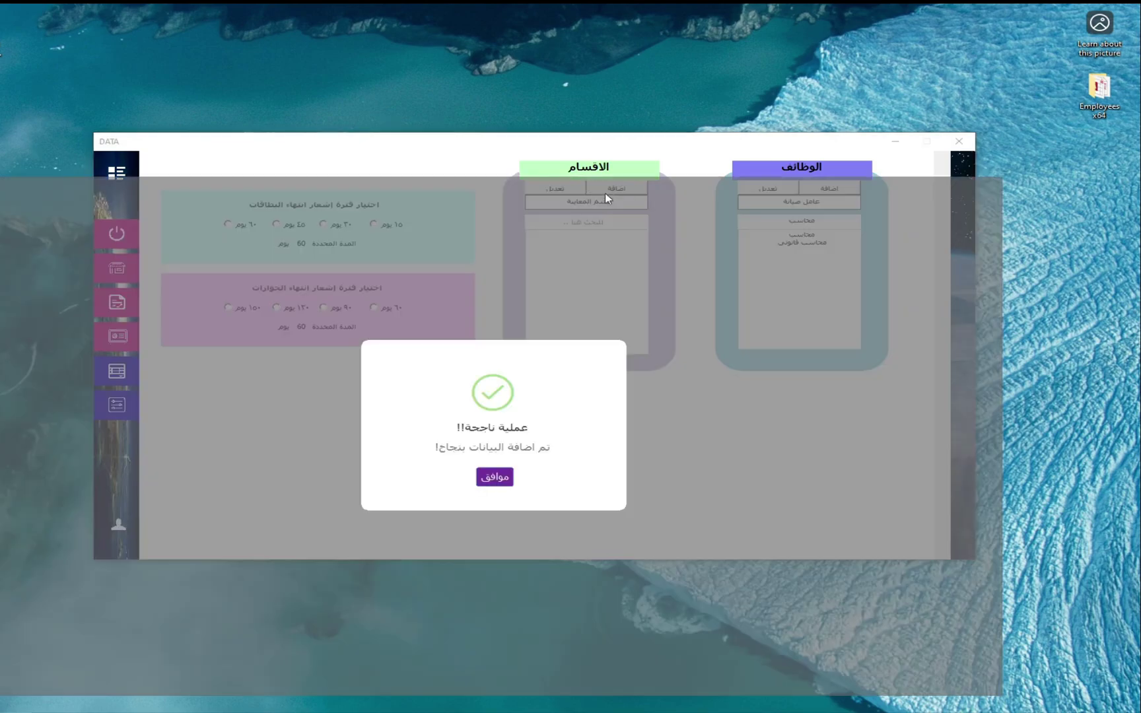
click(497, 485)
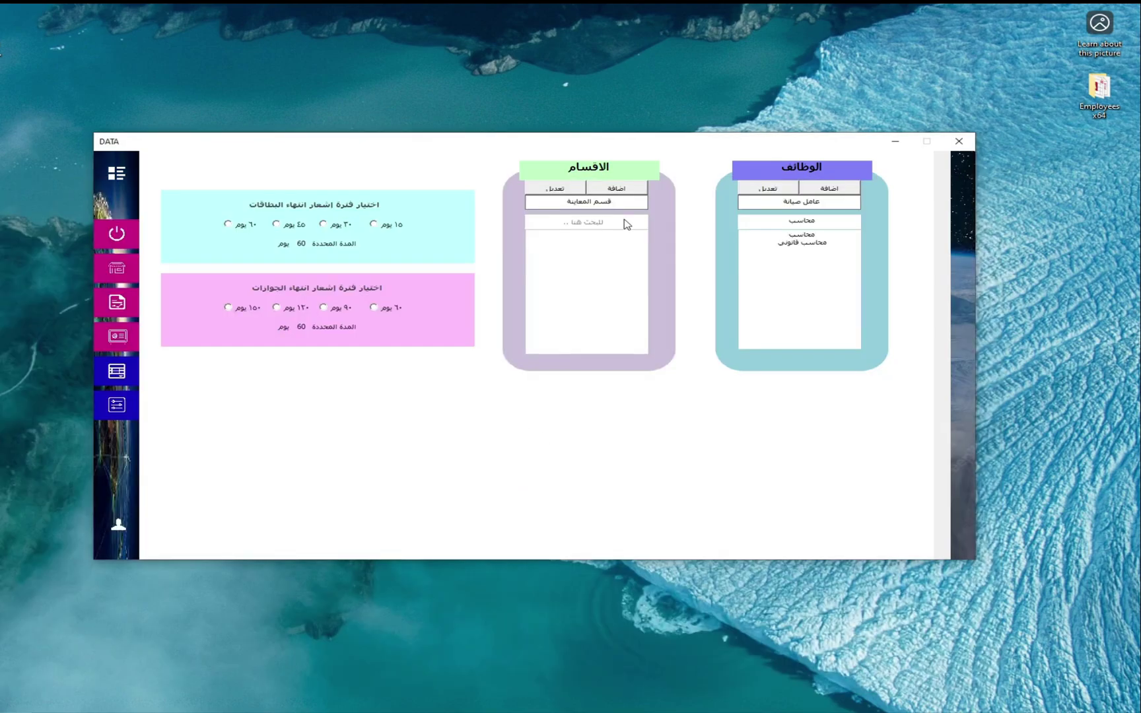
Add the department قسم التقني
drag(621, 205, 535, 208)
double_click(578, 205)
text(التقني)
click(634, 189)
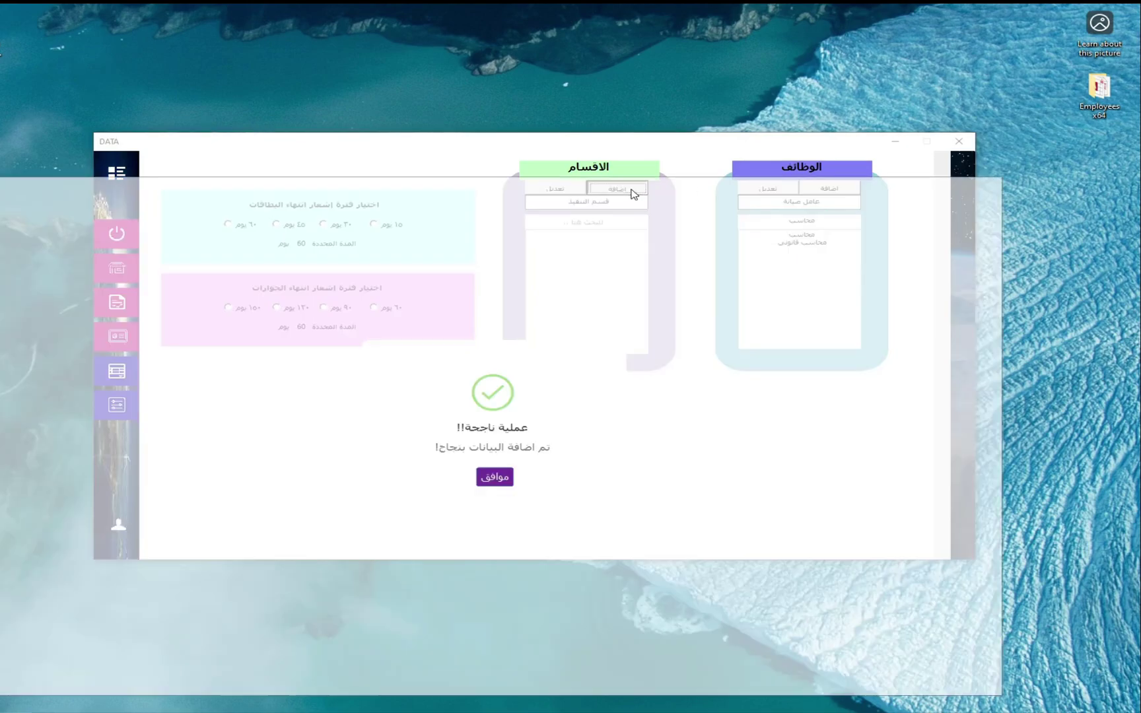
click(494, 478)
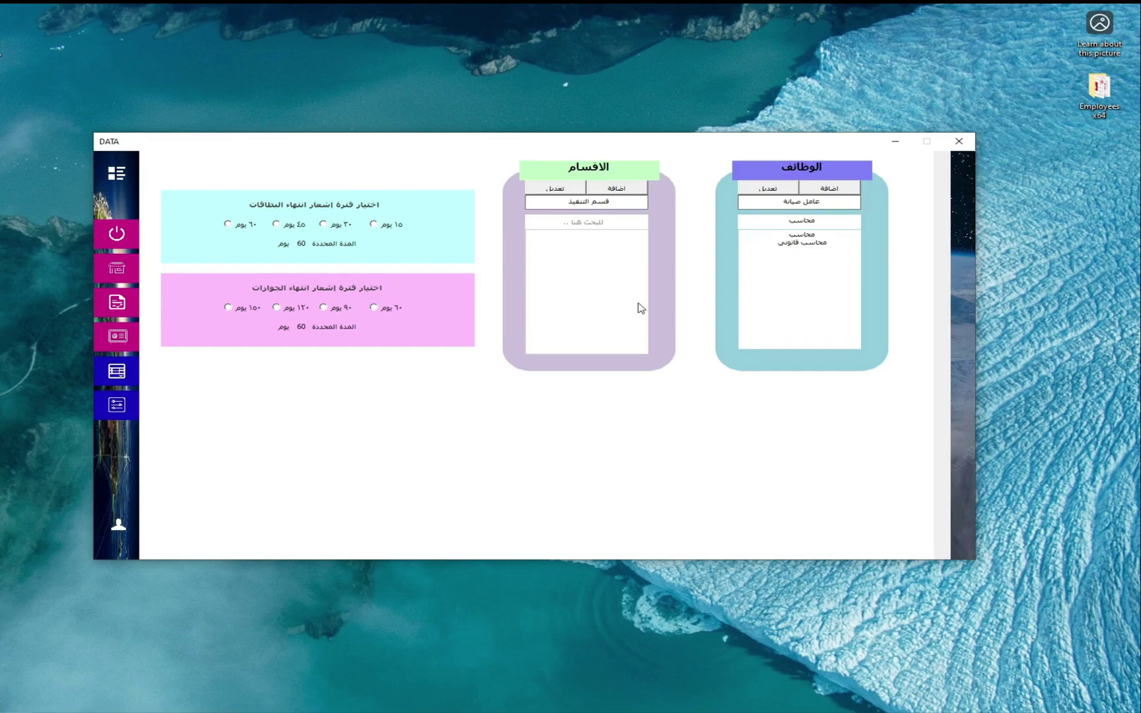
Set card expiry alerts to 60 days and passport expiry alerts to 150 days
click(336, 226)
click(293, 225)
click(243, 226)
click(371, 308)
click(323, 308)
click(277, 308)
click(229, 308)
Browse the SP-SETTING, REPORTS and MORE pages from the home menu
click(117, 173)
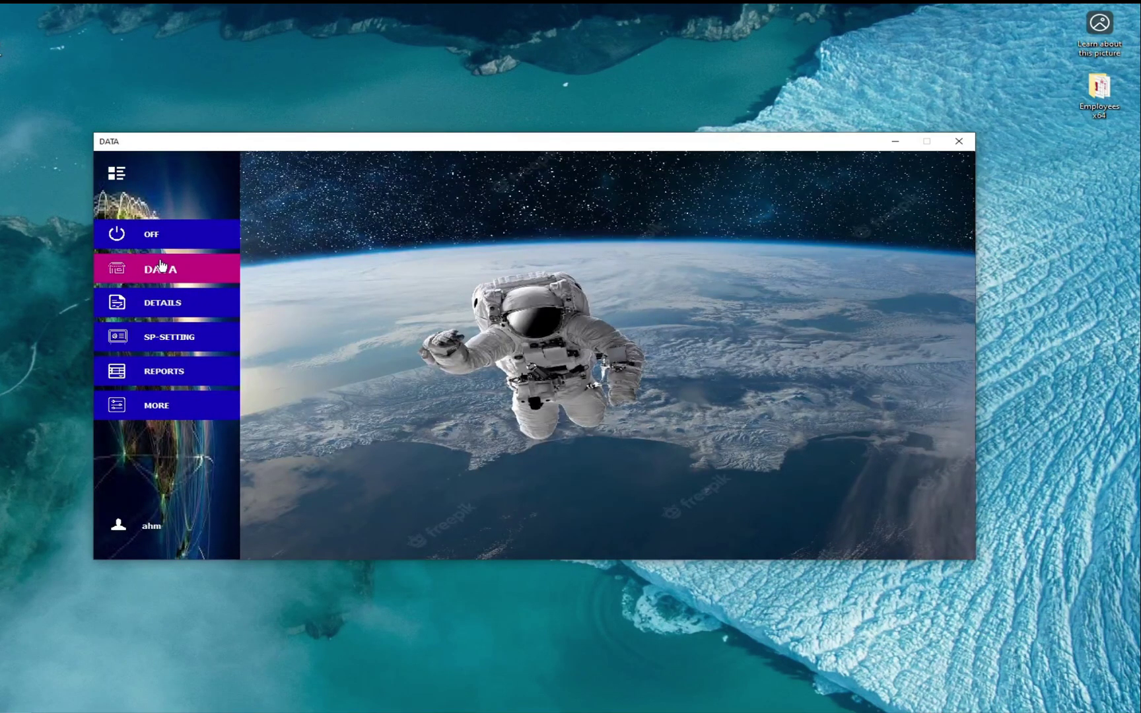
click(170, 348)
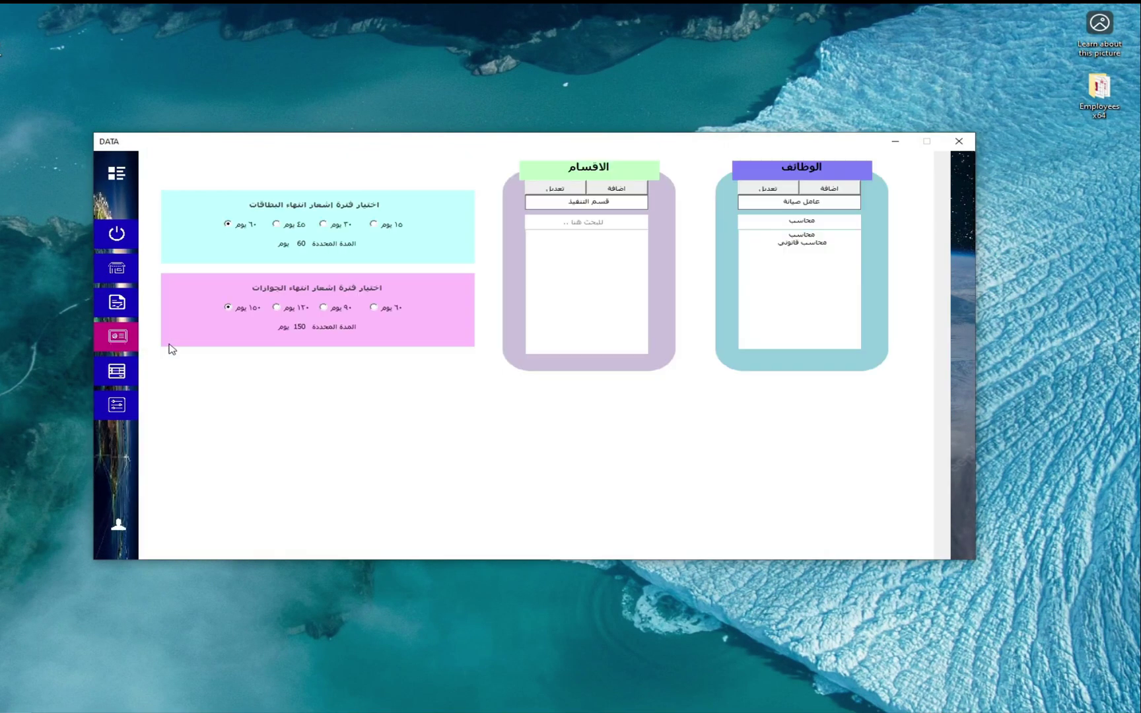
click(119, 175)
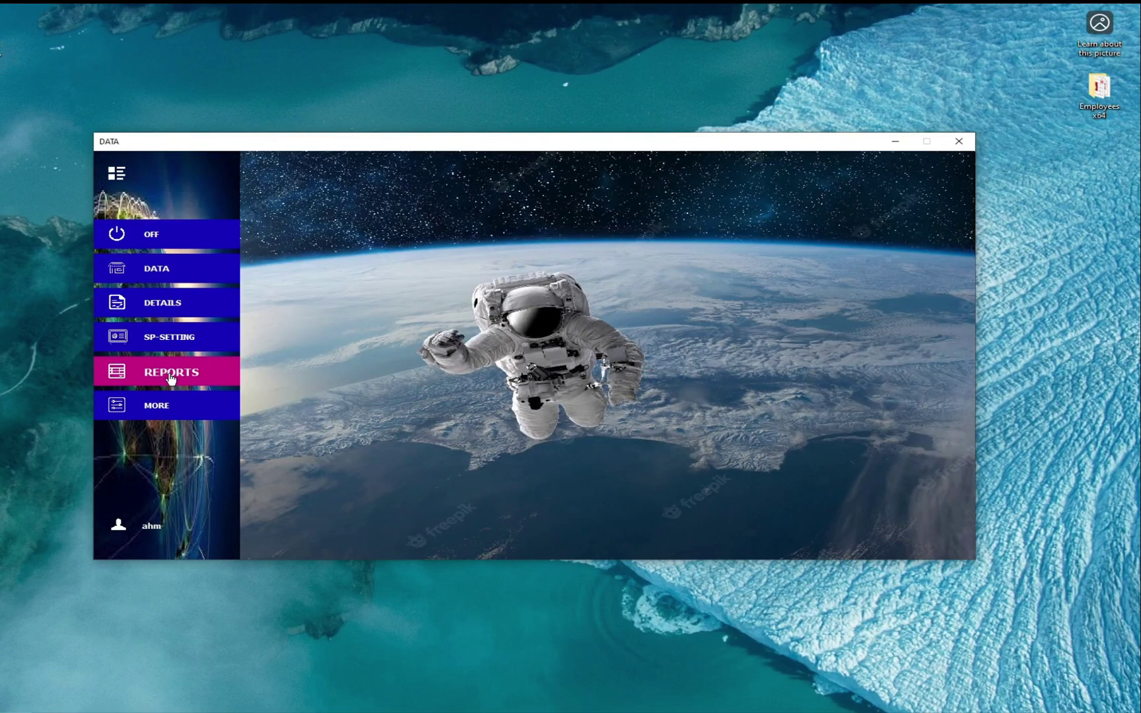
click(170, 374)
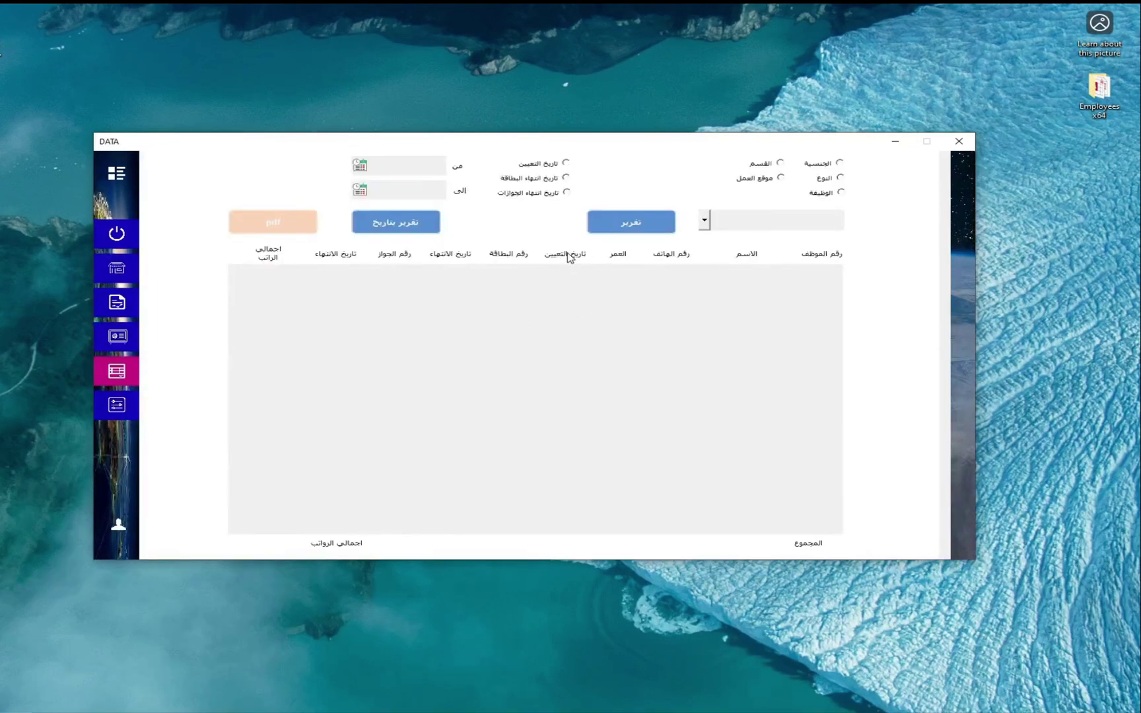
click(116, 173)
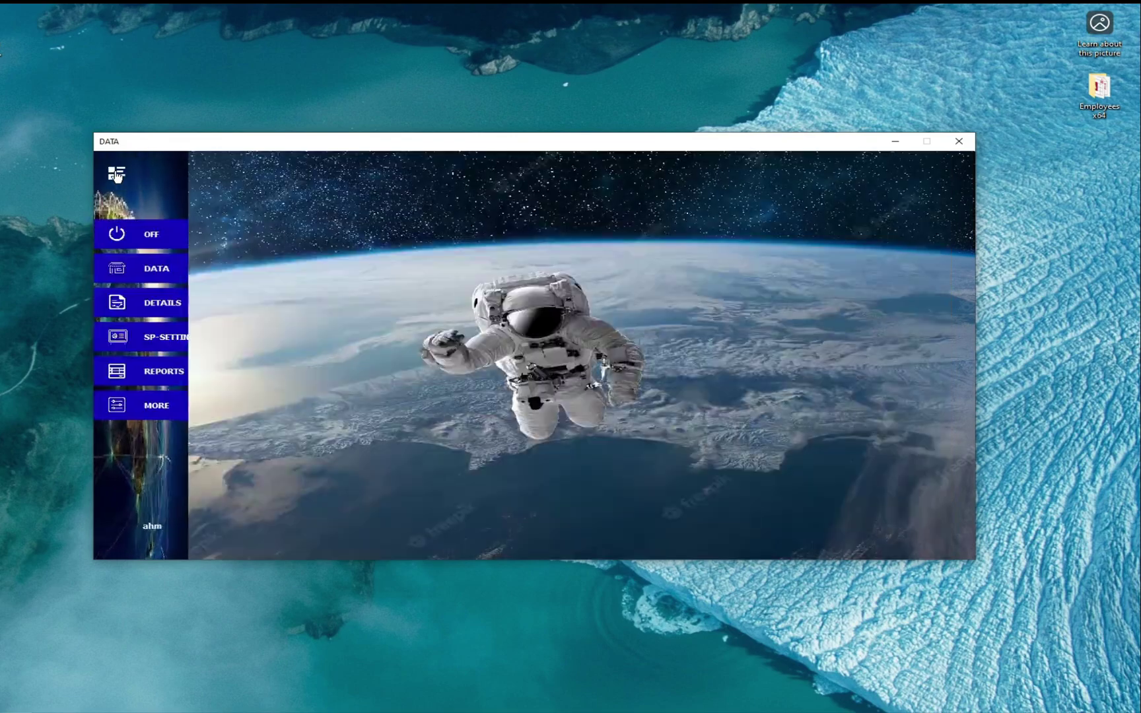
click(160, 409)
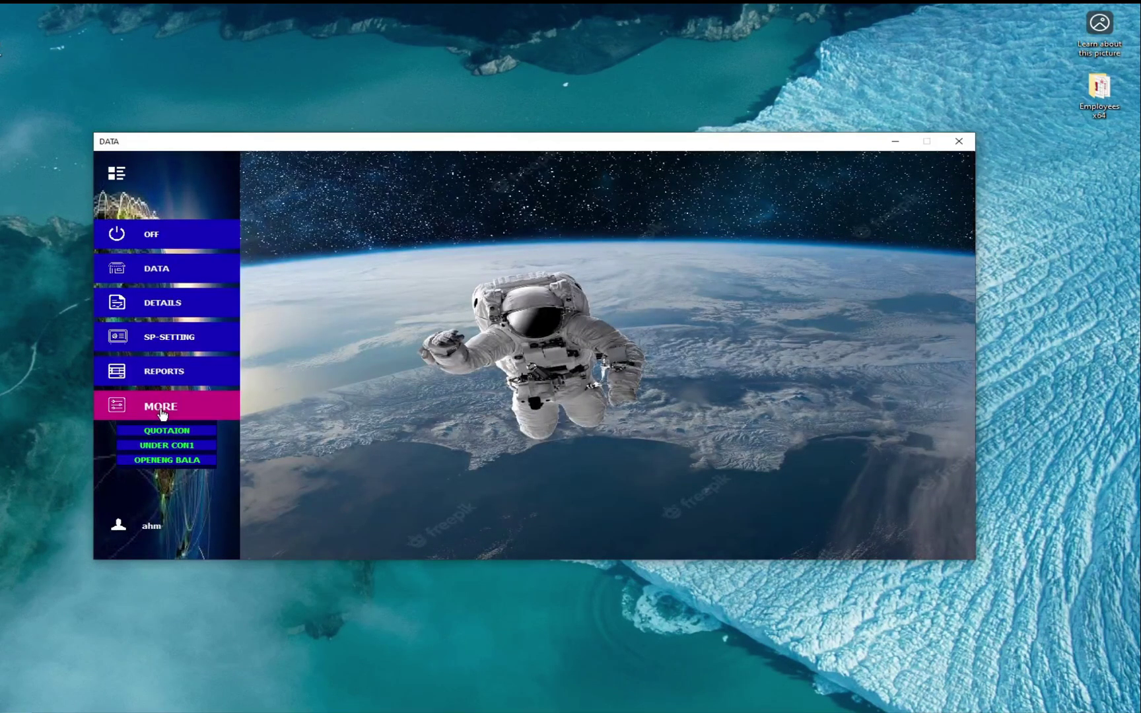
click(167, 431)
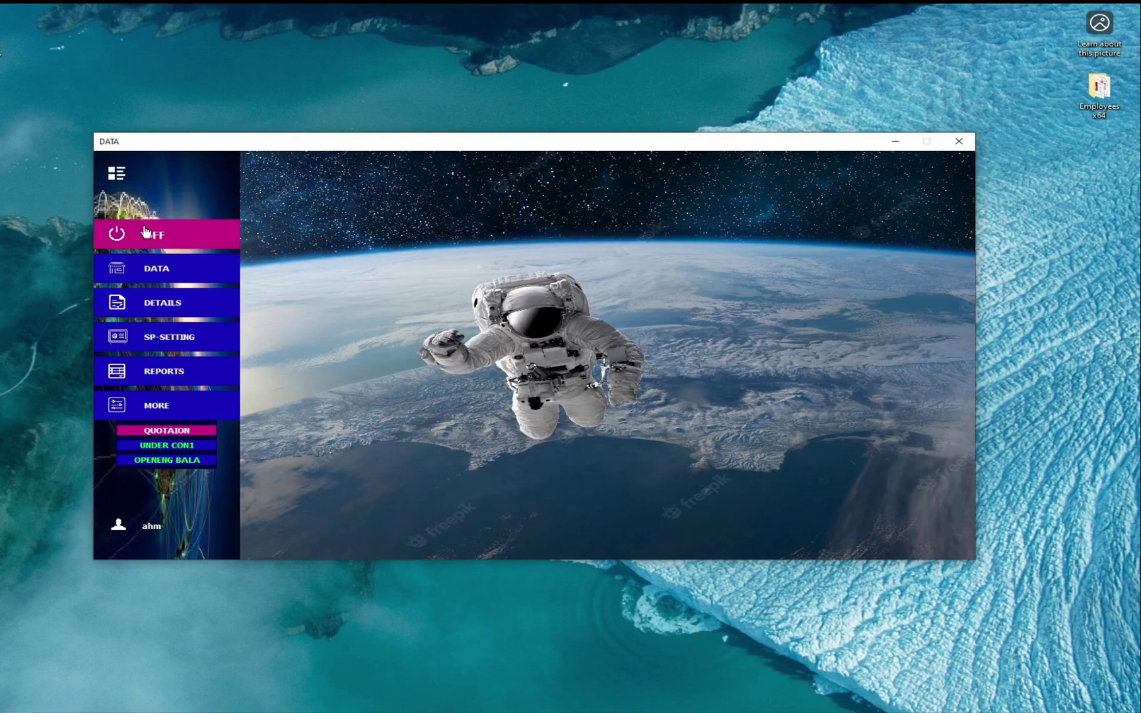
Open the employee data-entry form in a widened program window
click(158, 268)
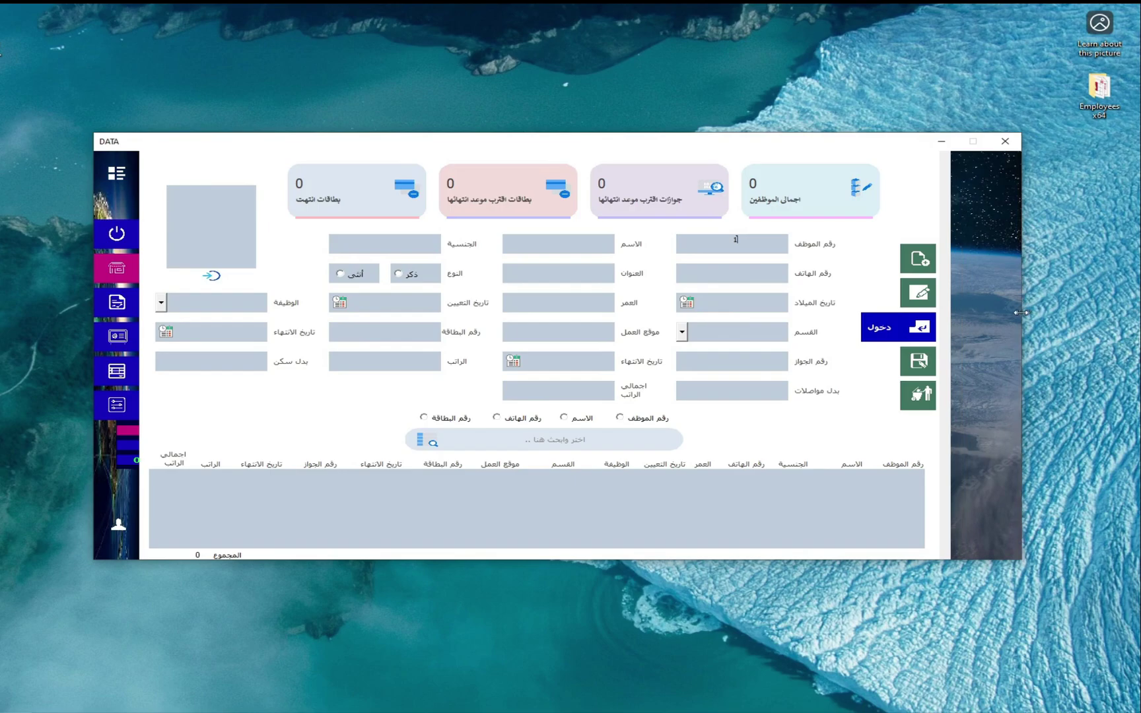
drag(982, 313, 991, 320)
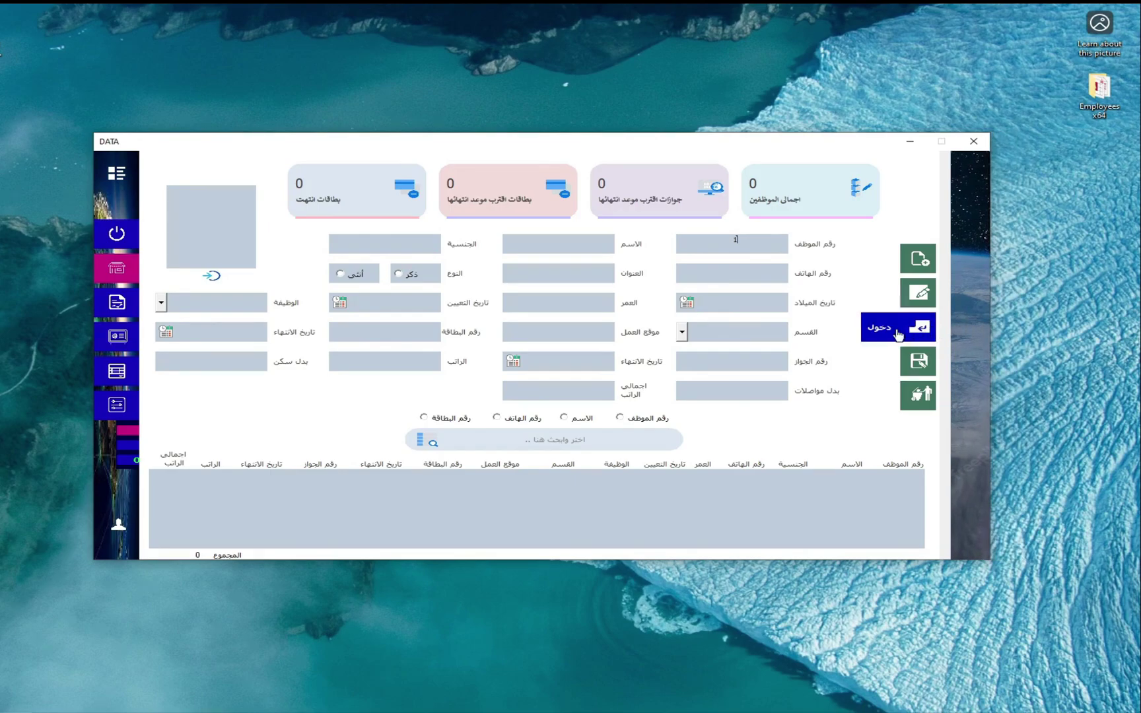
click(118, 174)
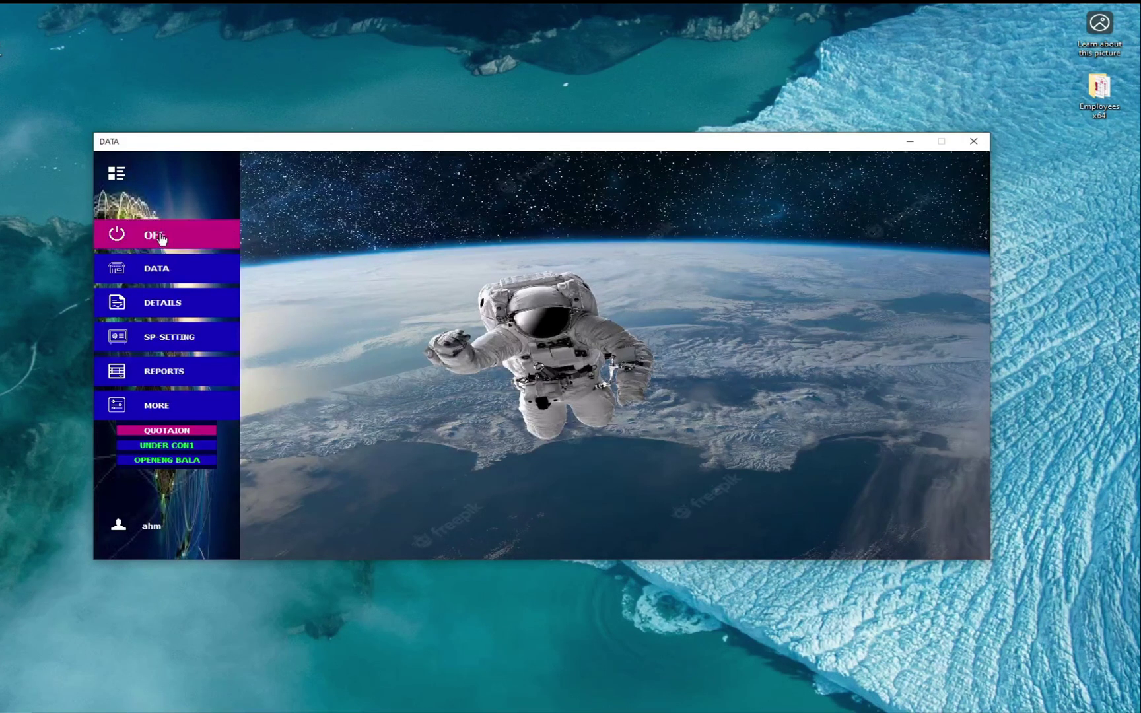
click(185, 273)
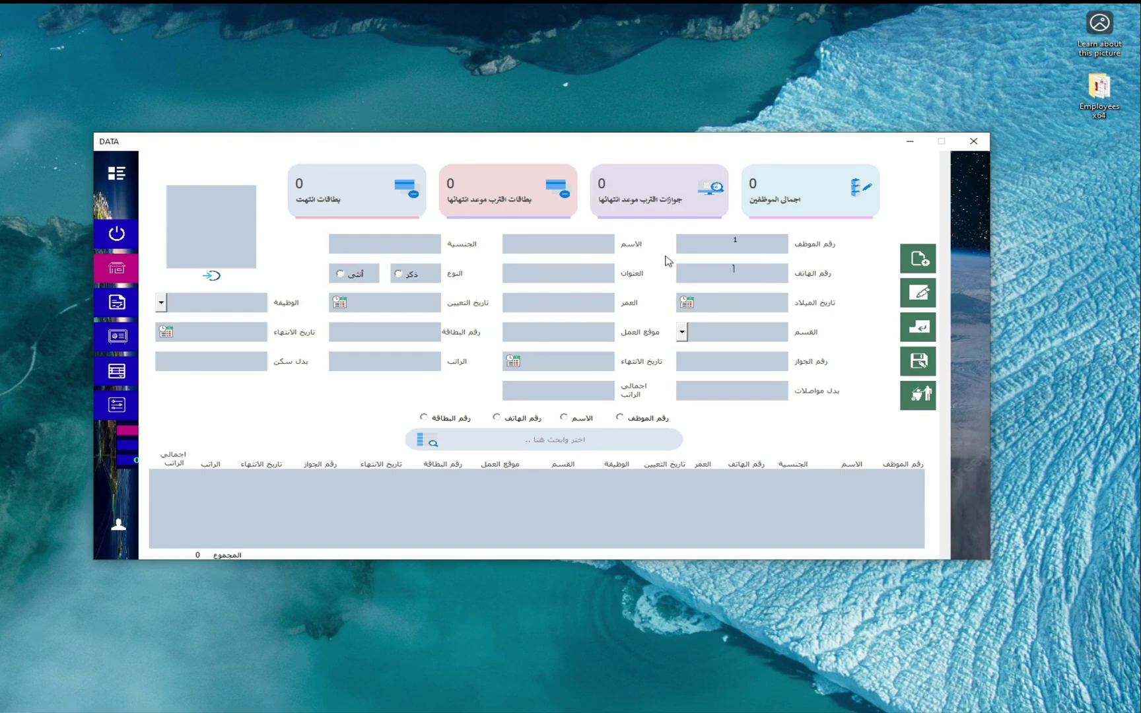
Enter 0 as the phone number and pick 17/09/2023 as the birth date
click(755, 283)
text(0)
click(687, 303)
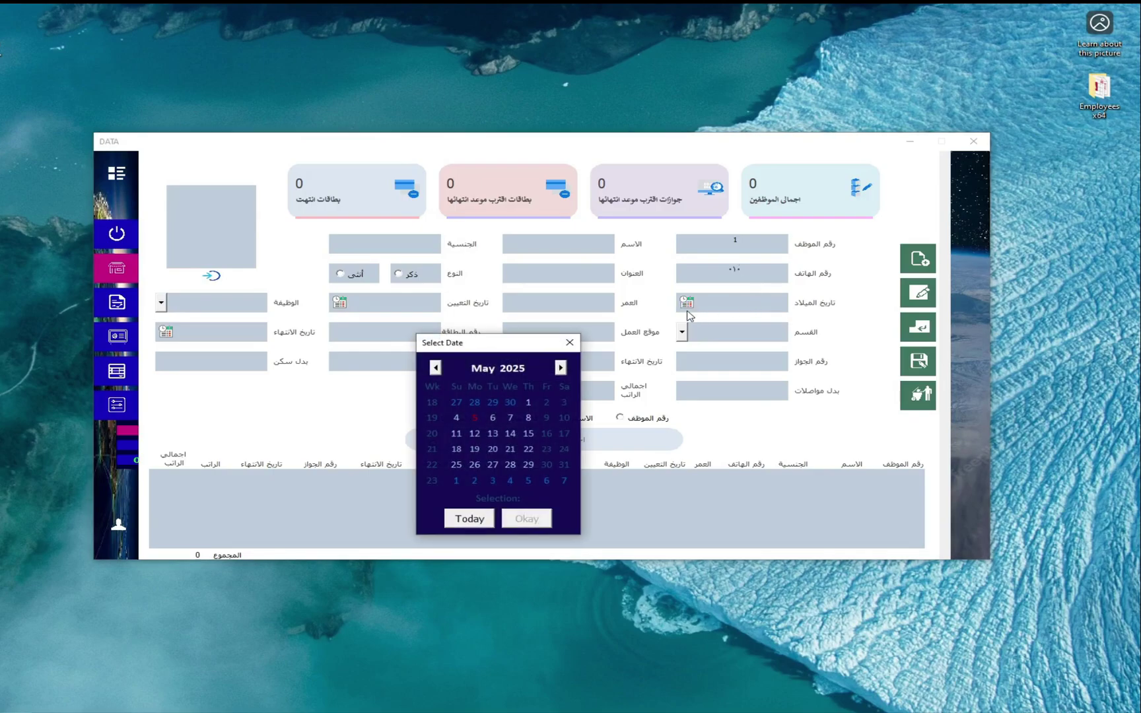
click(438, 370)
triple_click(437, 370)
triple_click(437, 370)
triple_click(437, 370)
click(437, 370)
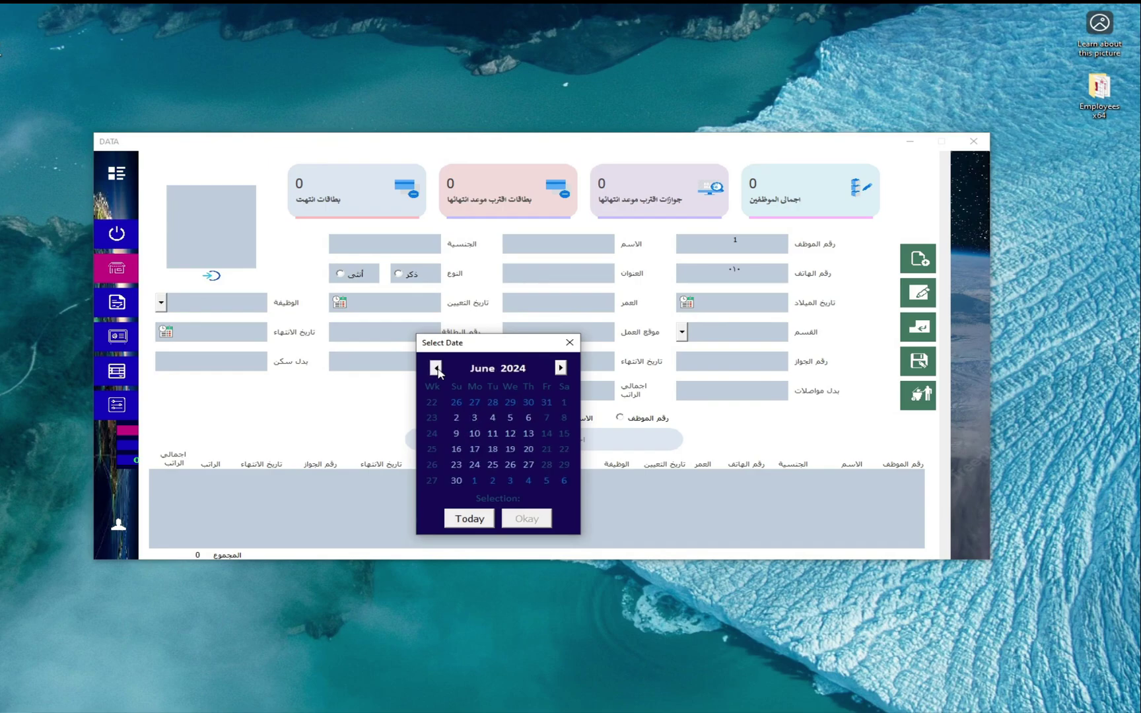
triple_click(436, 368)
triple_click(436, 368)
click(436, 368)
double_click(436, 368)
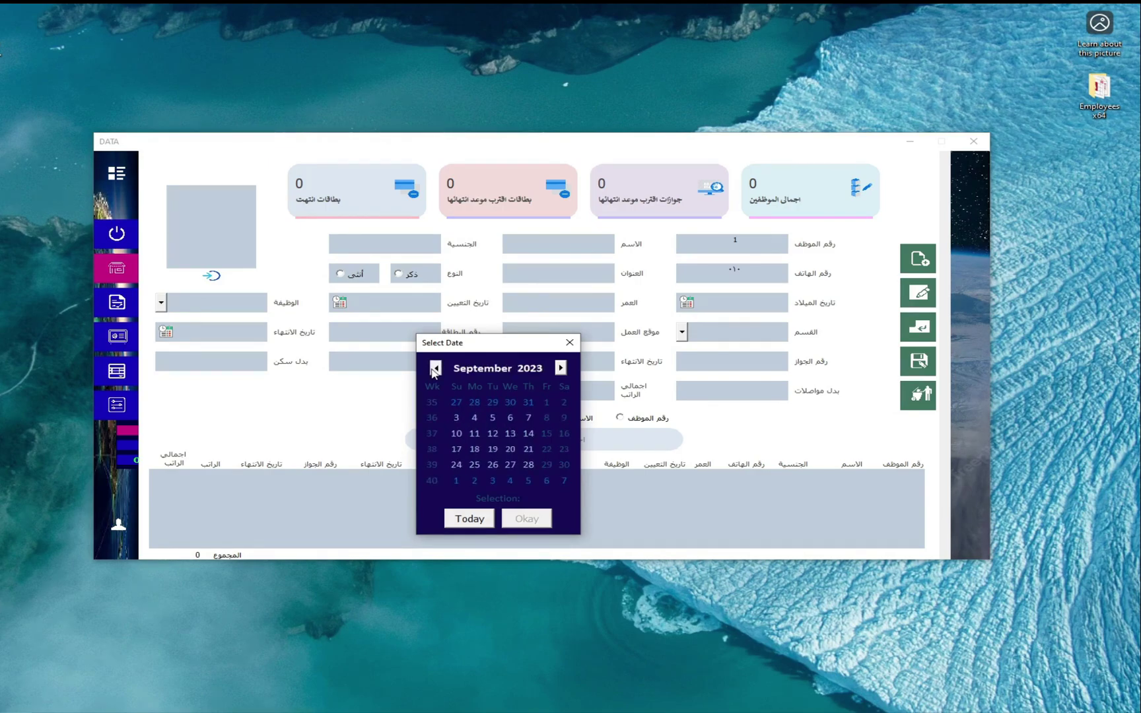
click(457, 449)
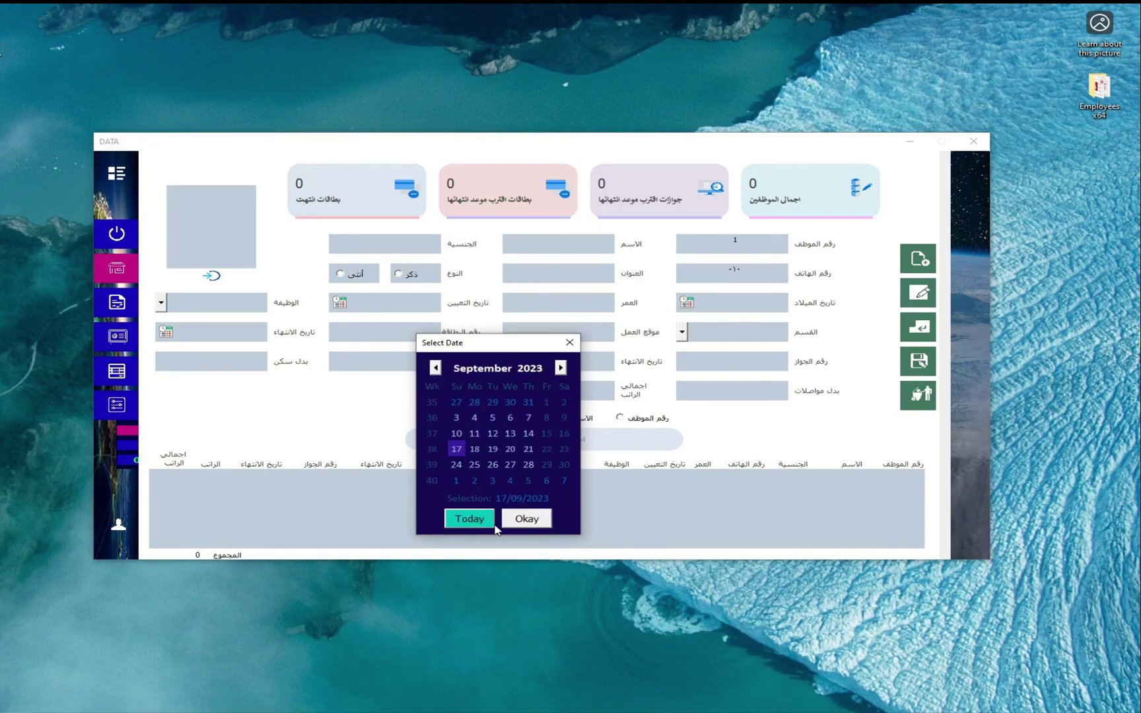
click(528, 522)
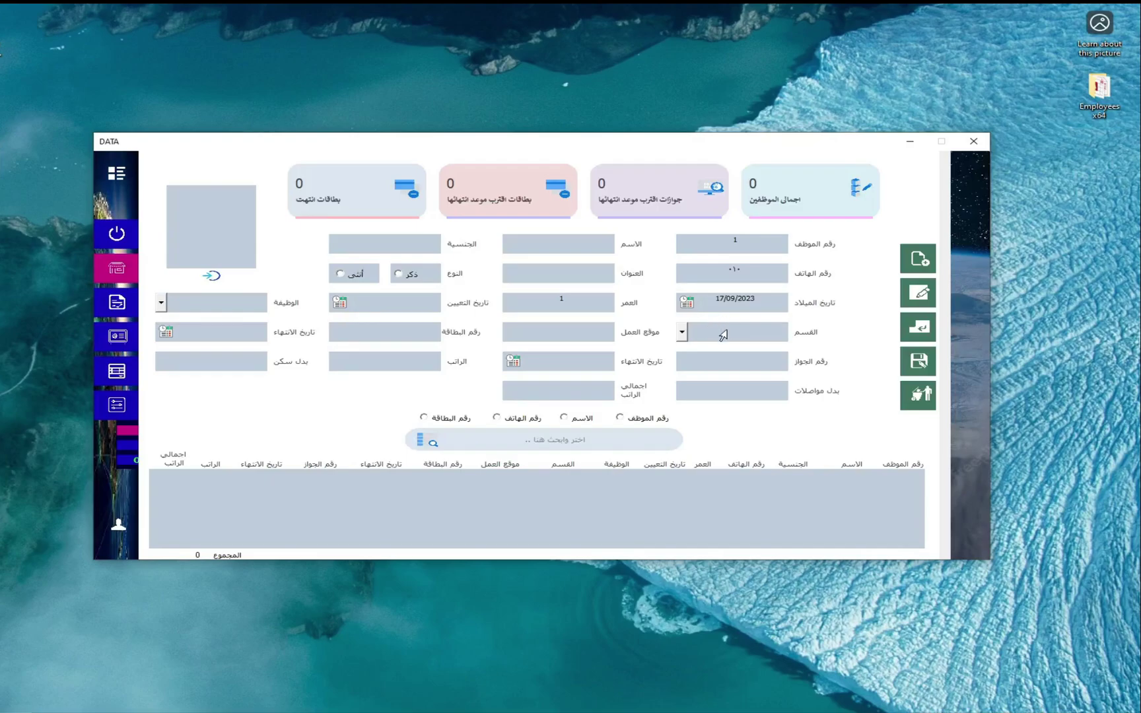
Choose قسم المحاسبة as the department and enter the passport number
click(682, 332)
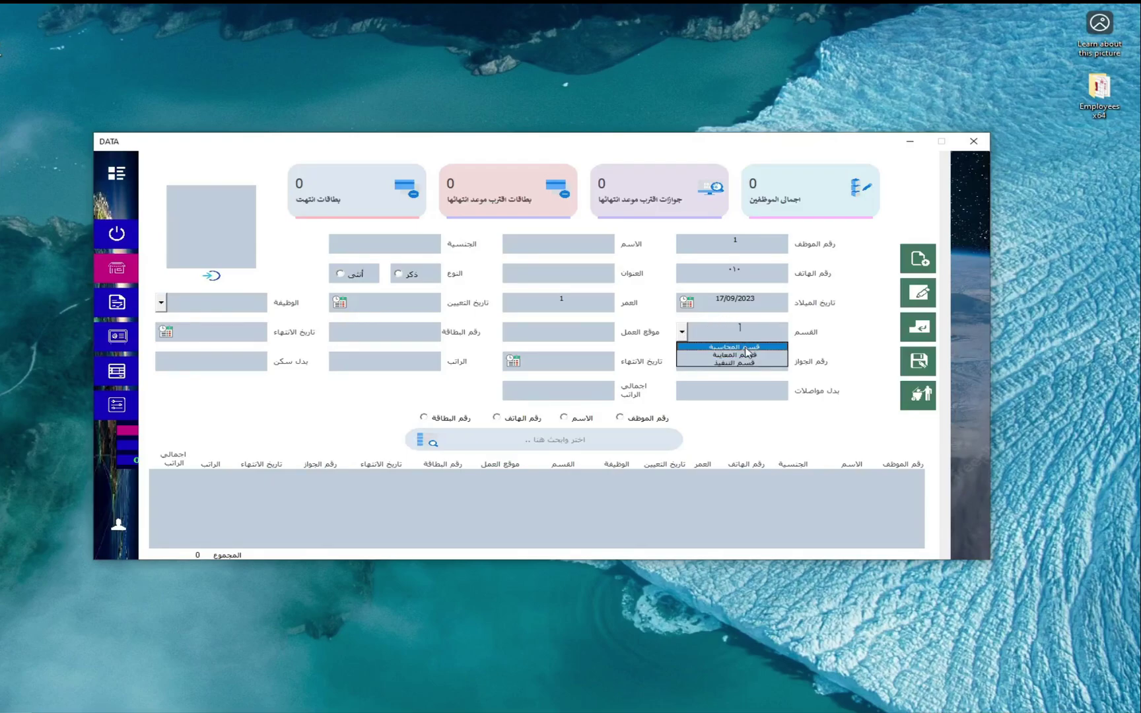
click(747, 348)
click(737, 365)
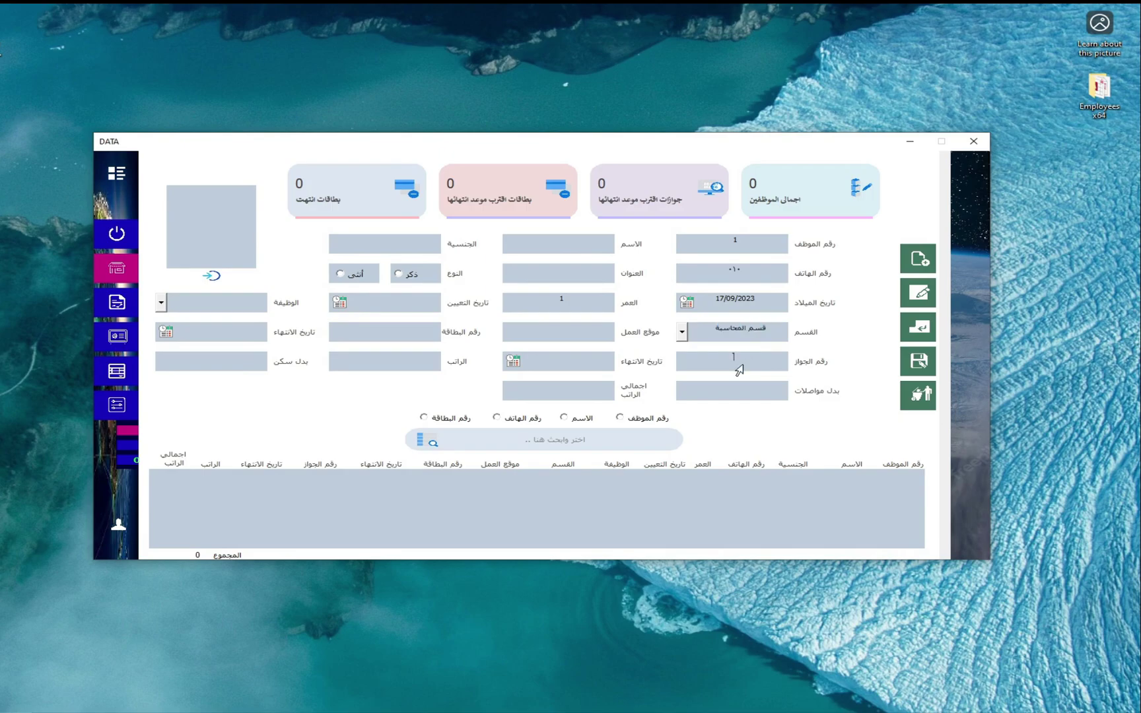
text(٤٥٤٥٦٤)
text(٠٠)
Enter the employee's name and the address القاهرة
click(566, 245)
text(مأ)
text( رق)
text(1)
text(١ محاسبة)
click(536, 273)
text(هرة)
Change the birth year to 2000 (age 24) and enter work location موقع رقم ١
drag(576, 302, 504, 301)
click(756, 299)
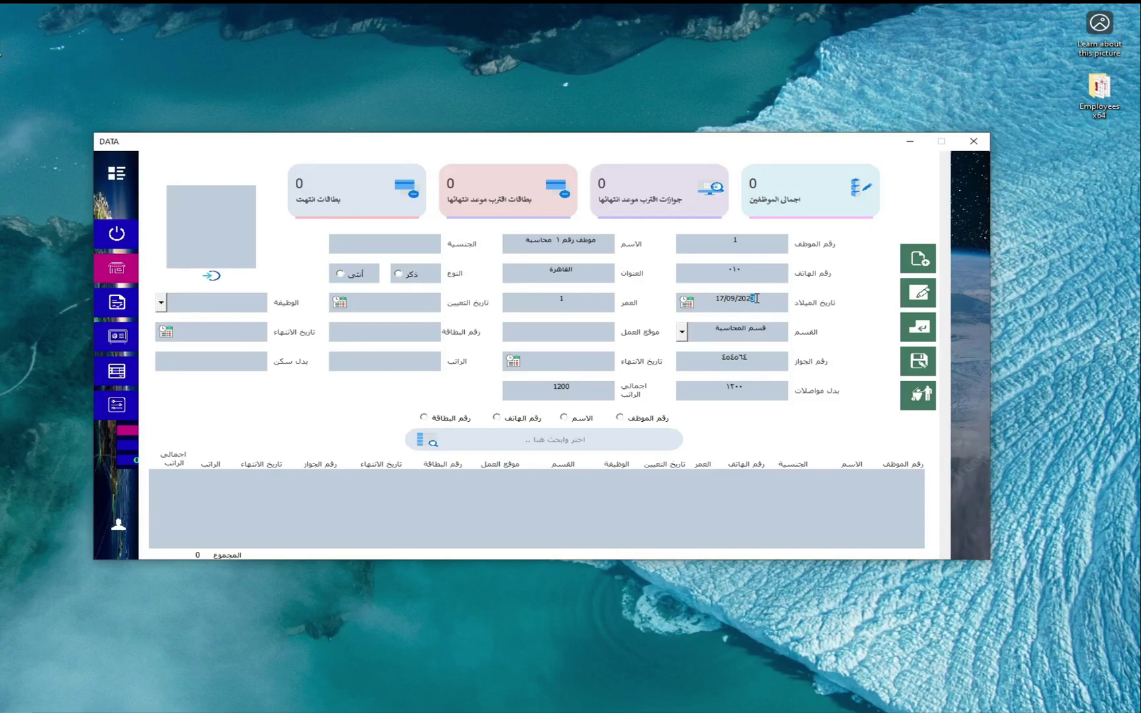
text(200)
text(0)
click(568, 334)
double_click(540, 303)
click(563, 336)
text(مو)
text(قع رقم ١)
Set the expiry date to 30/10/2025
click(512, 361)
click(561, 367)
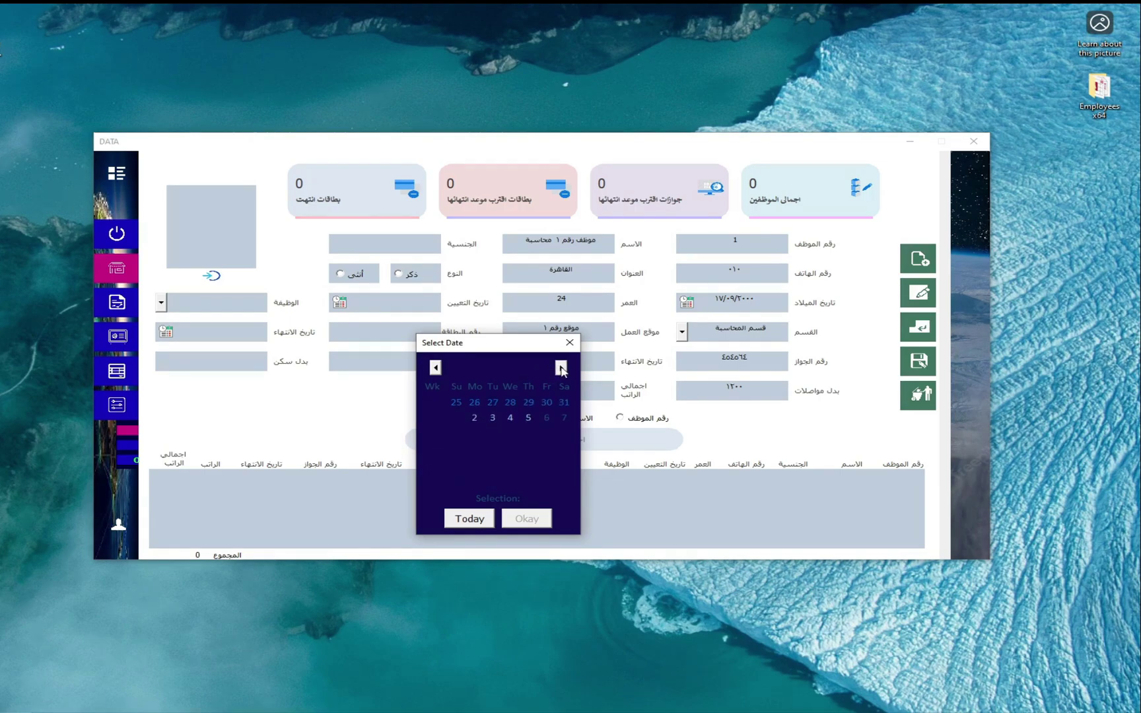
click(561, 368)
click(561, 367)
click(561, 367)
click(561, 368)
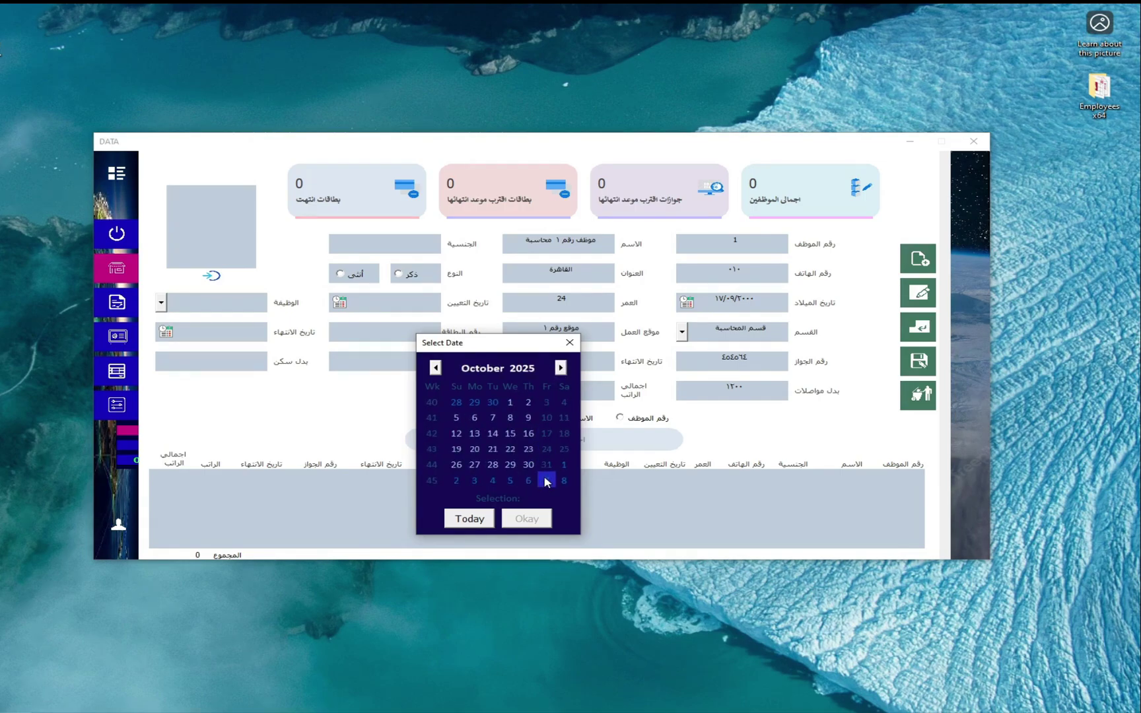
click(529, 465)
click(527, 519)
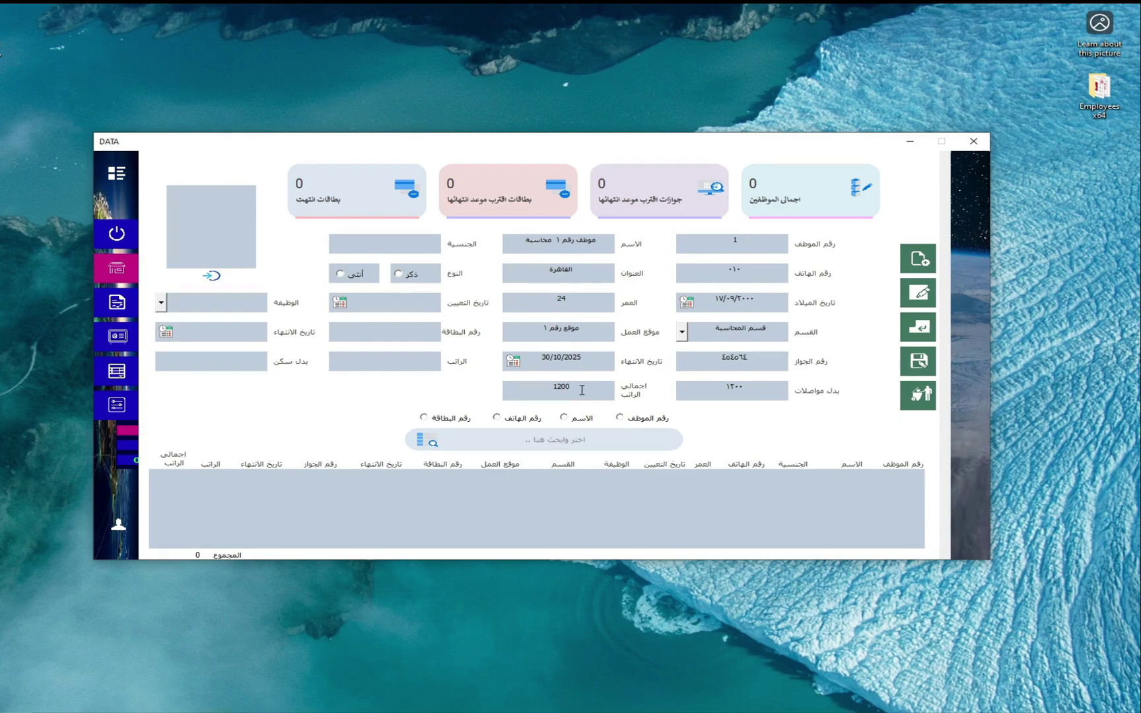
double_click(580, 391)
click(561, 388)
Enter nationality مصري, set gender to male, and set hiring date 01/05/2025
click(408, 252)
key(alt+shift)
drag(380, 242, 452, 239)
text(مصري)
click(399, 275)
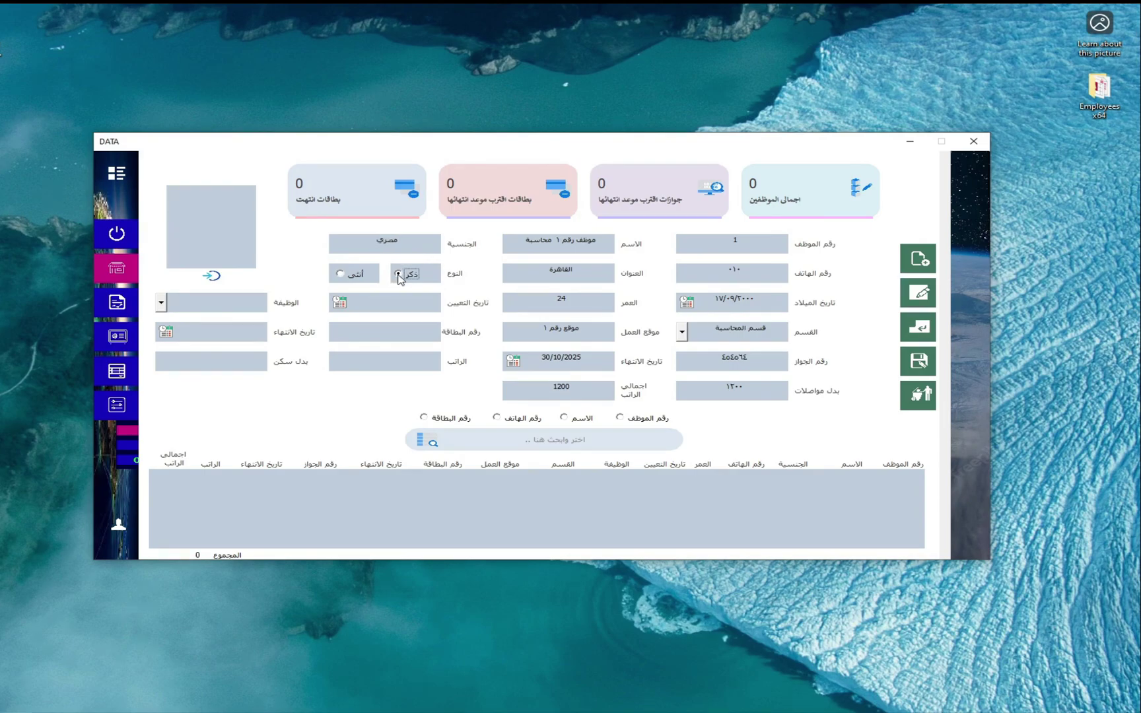
click(339, 303)
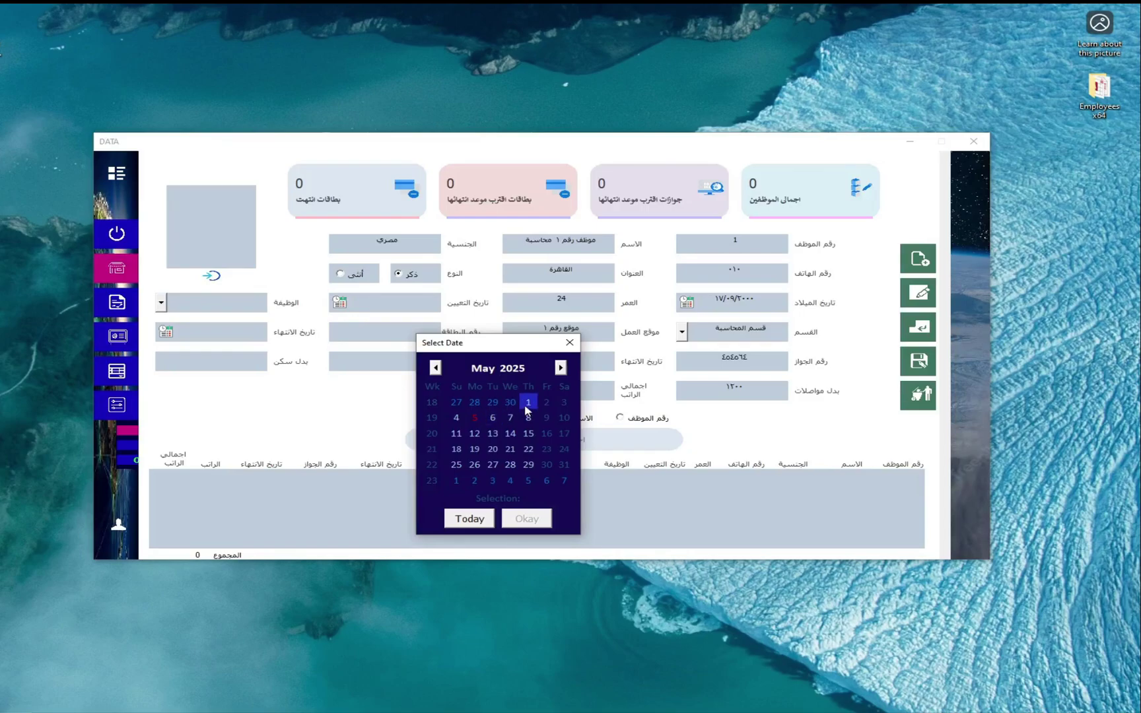
click(528, 402)
click(526, 520)
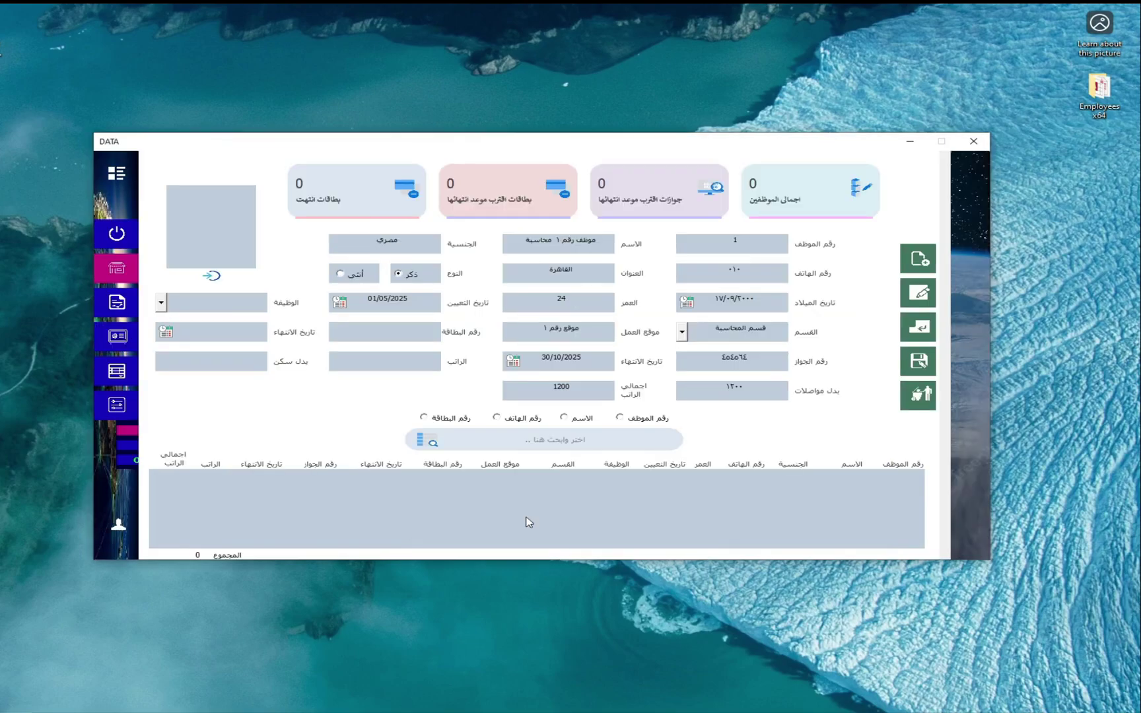
Enter the card number and salary 2600, bringing the total to 3800
click(385, 331)
text(546465)
click(369, 362)
text(٦٠٠)
double_click(562, 389)
Set the job to محاسب قانوني and the card expiry date to 31/12/2025
click(163, 304)
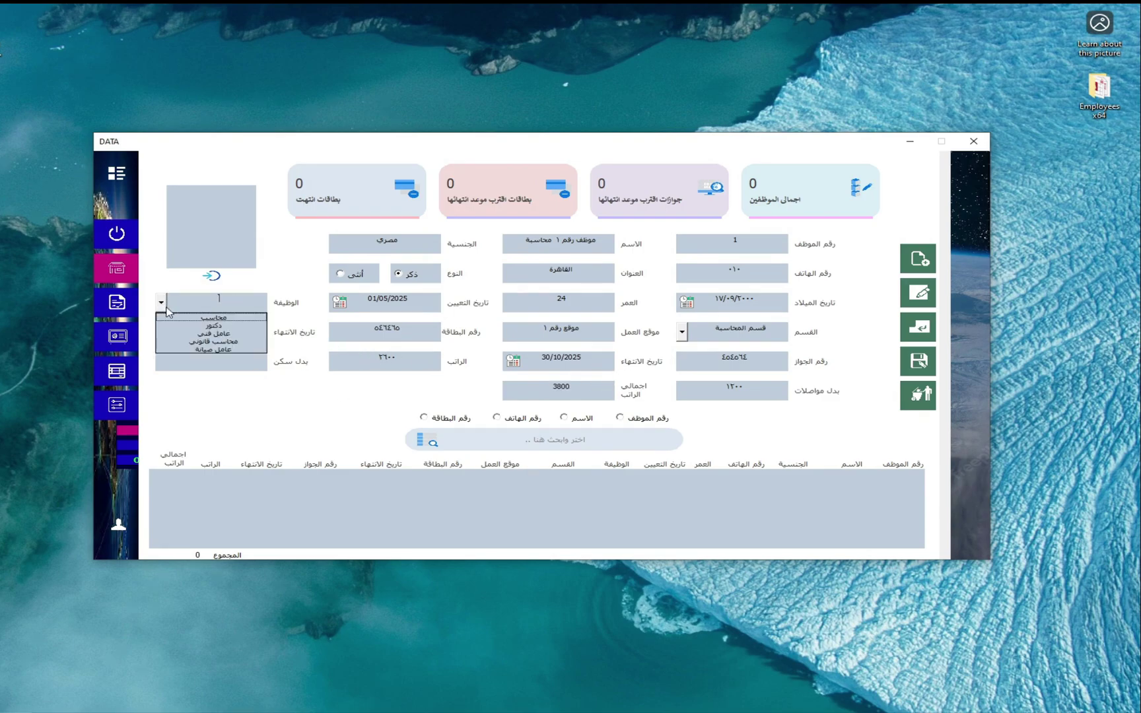
click(218, 342)
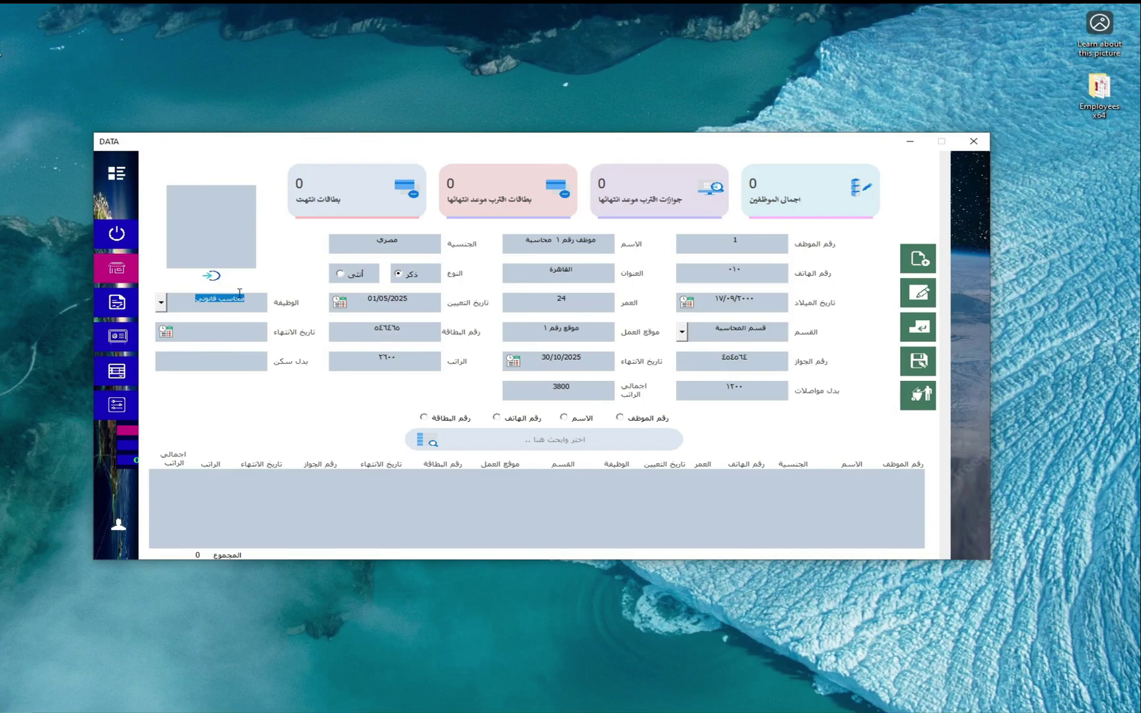
click(166, 334)
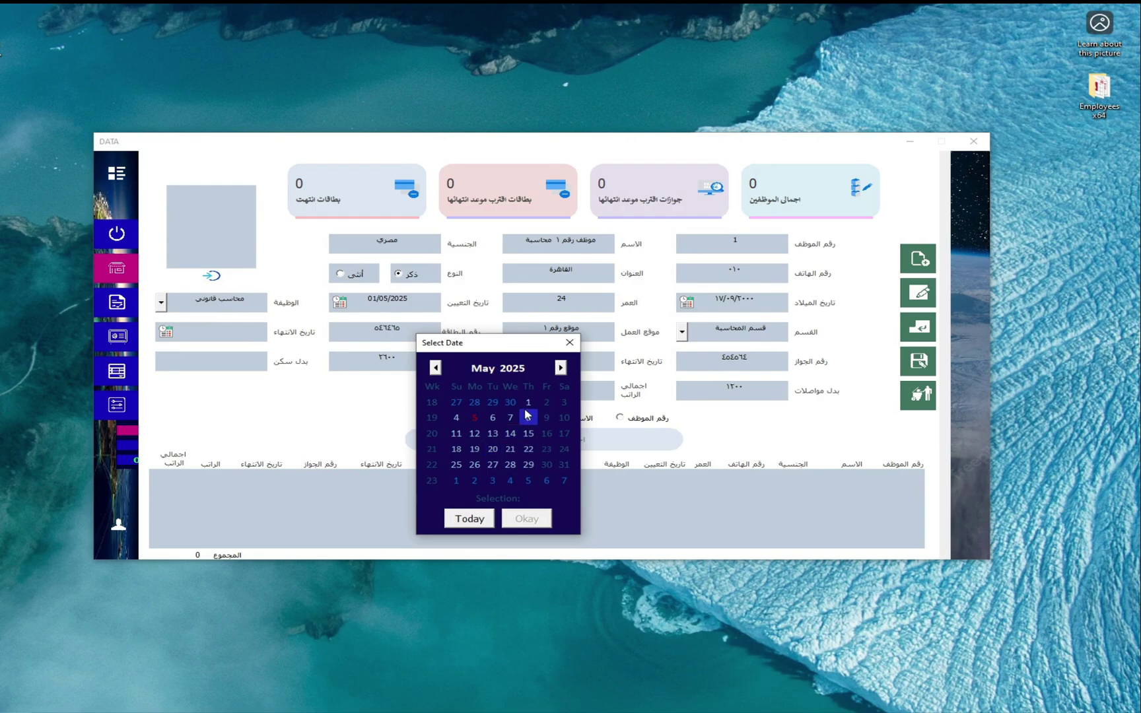
double_click(560, 367)
click(561, 367)
double_click(560, 367)
click(560, 368)
click(560, 367)
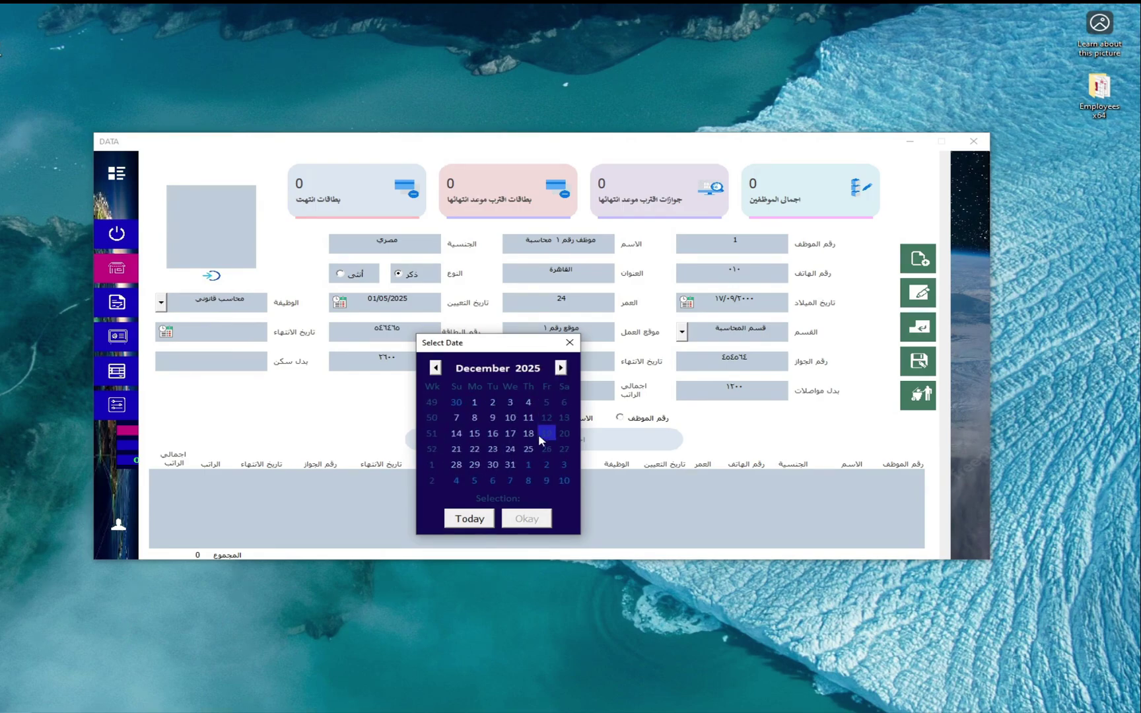
click(510, 465)
click(527, 518)
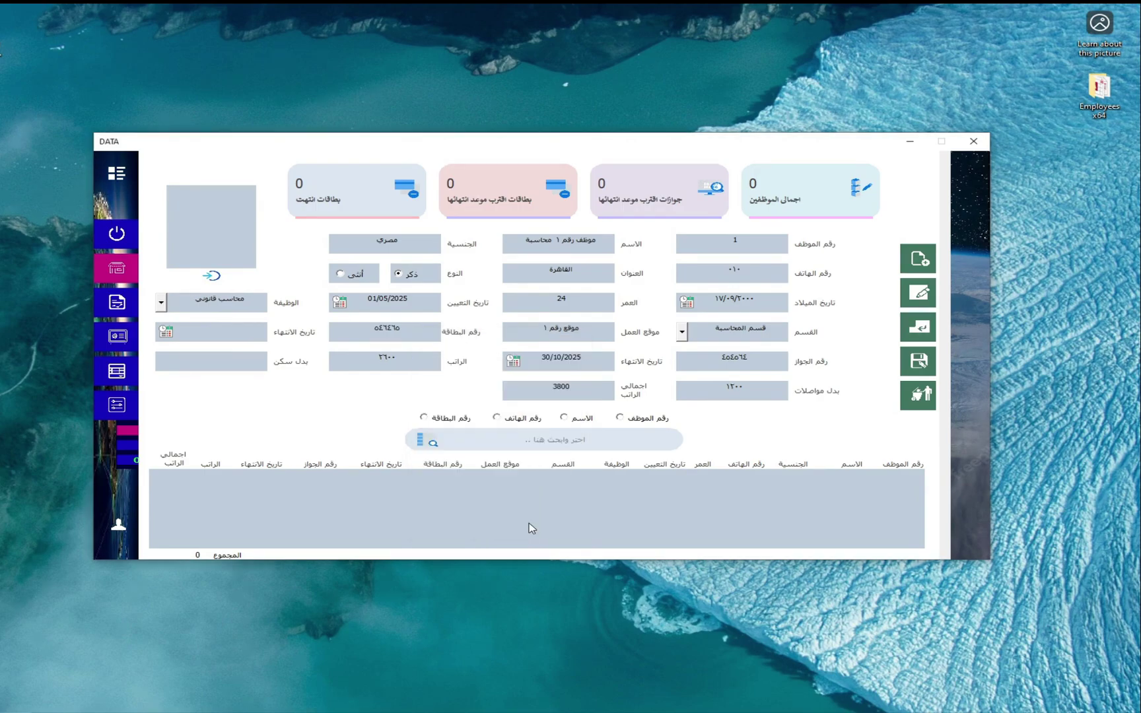
Enter housing allowance 1100, raising the total salary to 4900
click(242, 370)
double_click(388, 358)
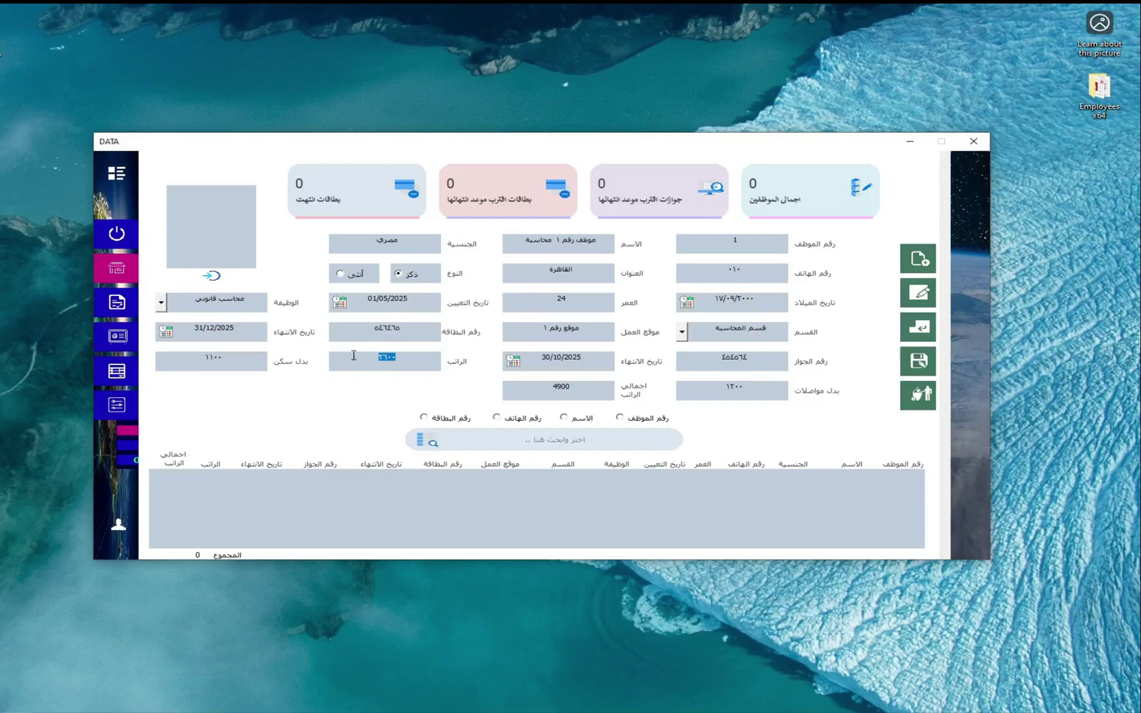
double_click(232, 361)
click(213, 276)
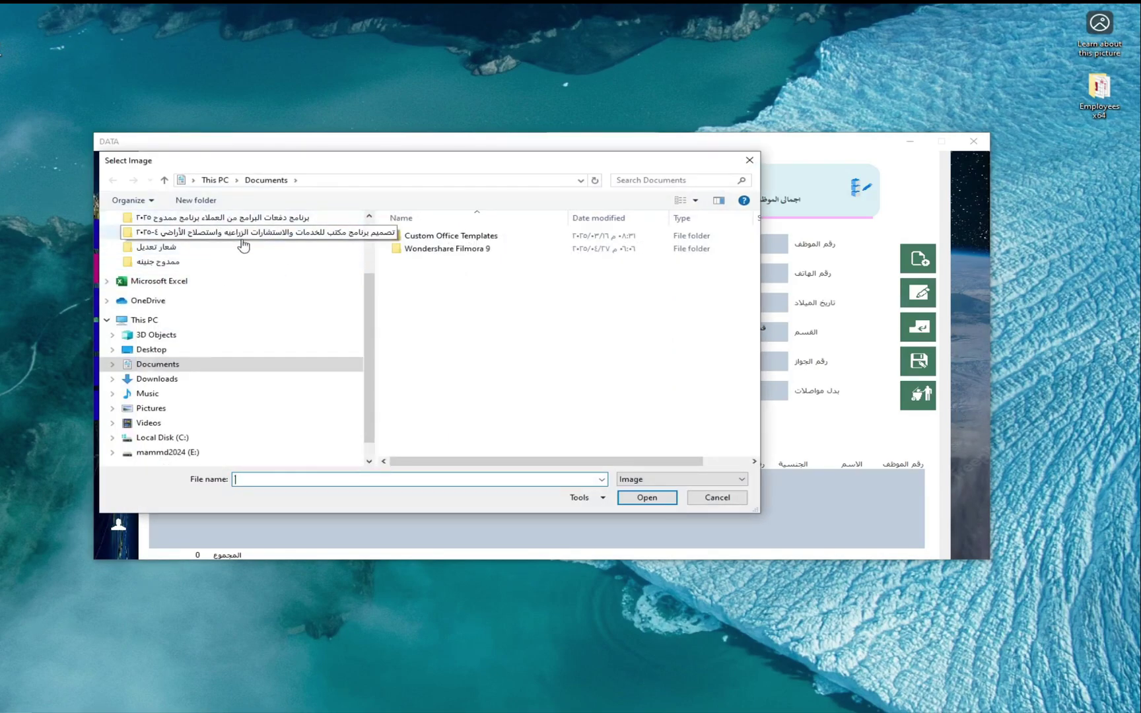
scroll(176, 404, up, 1)
click(151, 393)
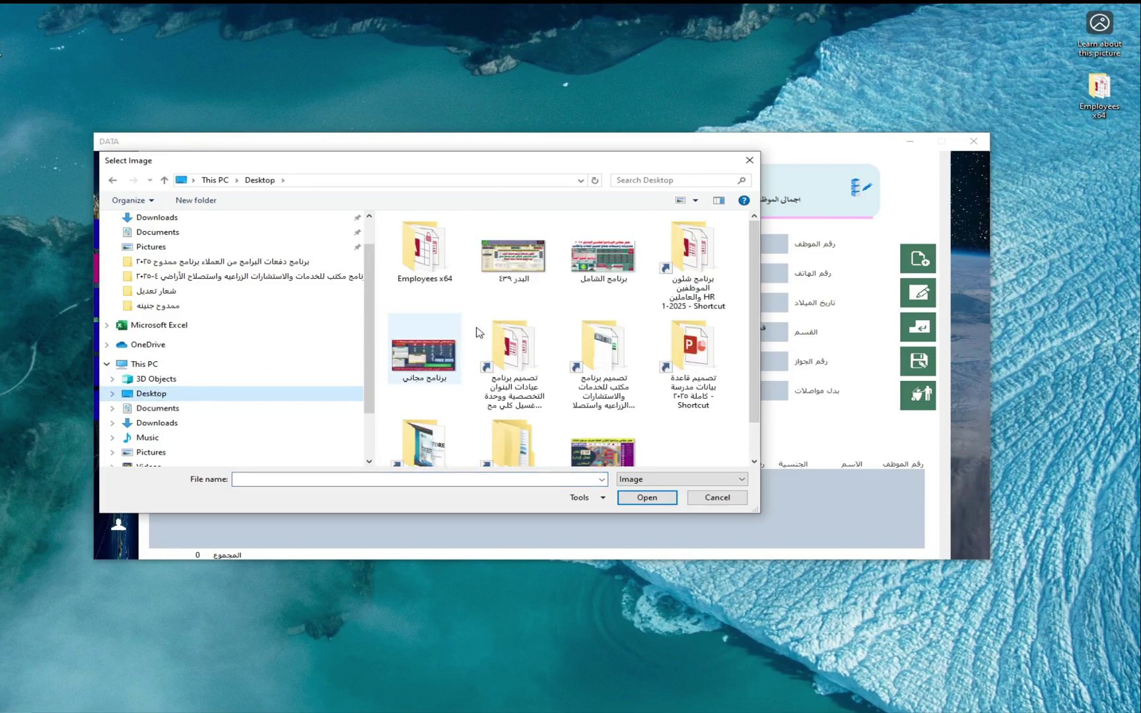
scroll(556, 350, down, 1)
double_click(522, 403)
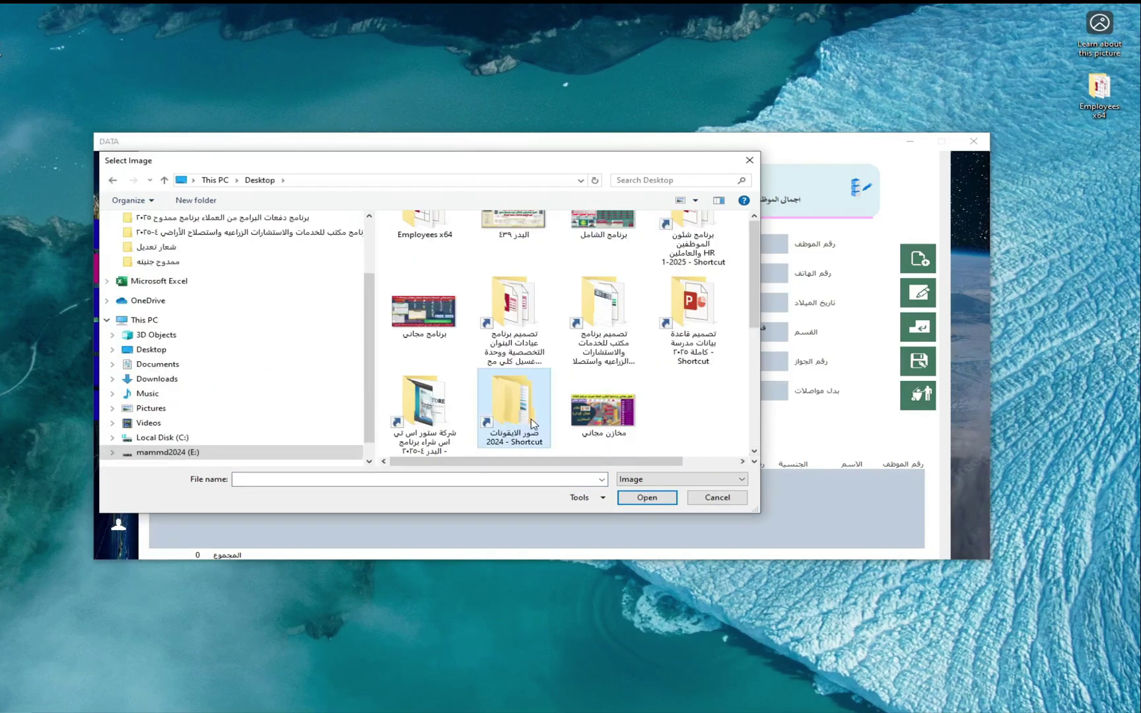
scroll(438, 390, down, 2)
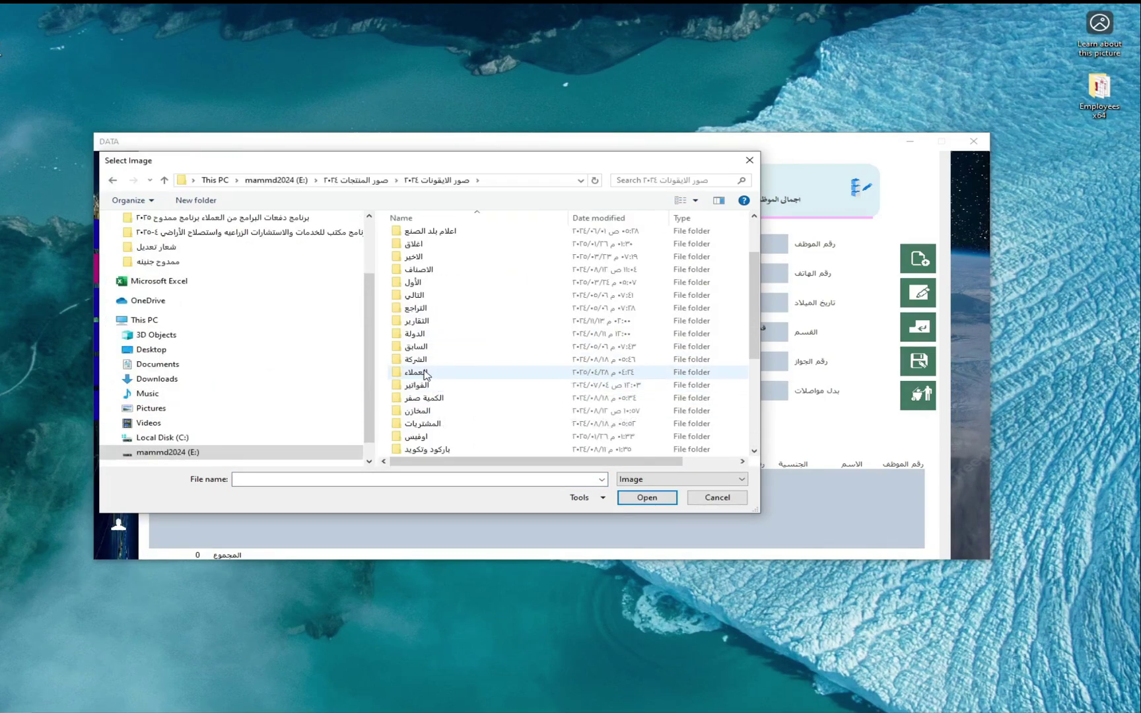
click(416, 373)
double_click(417, 376)
click(661, 479)
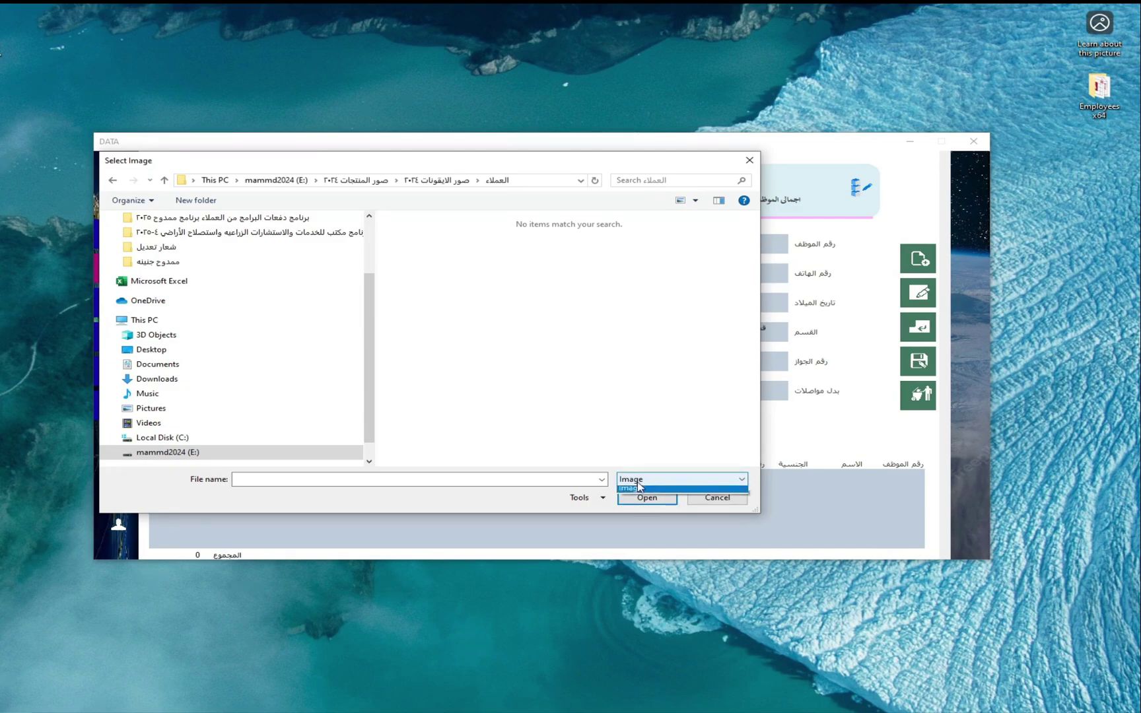
click(654, 492)
click(713, 500)
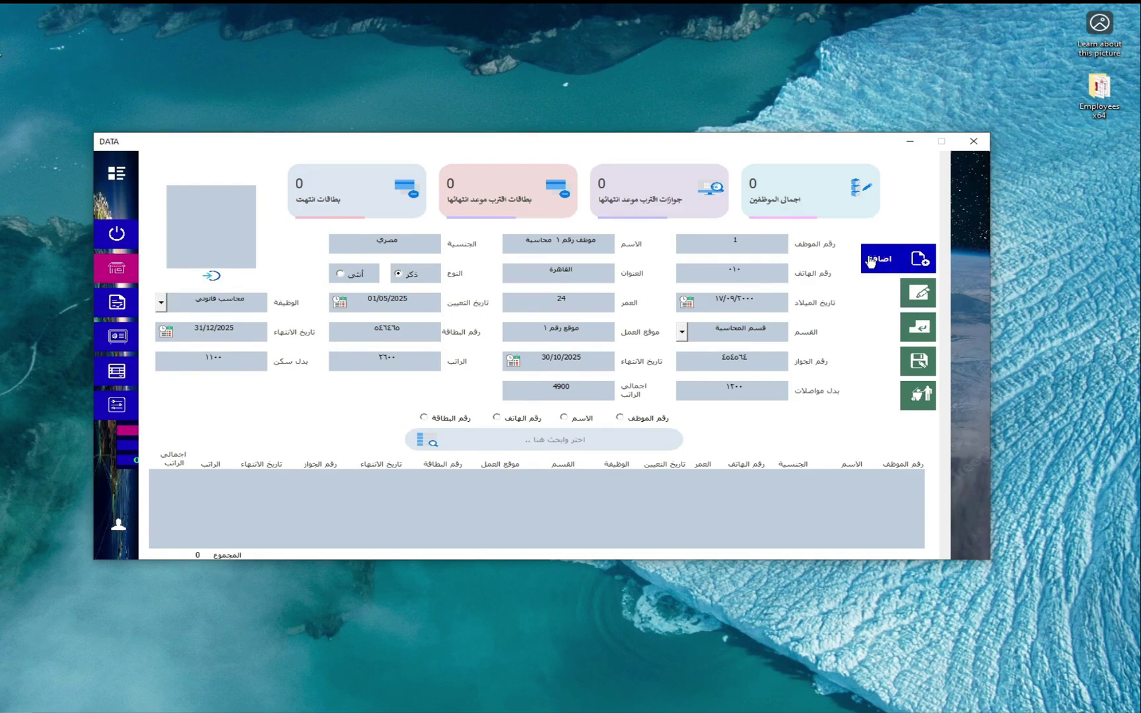
Add employee 1's record to the table and dismiss the success message
click(870, 260)
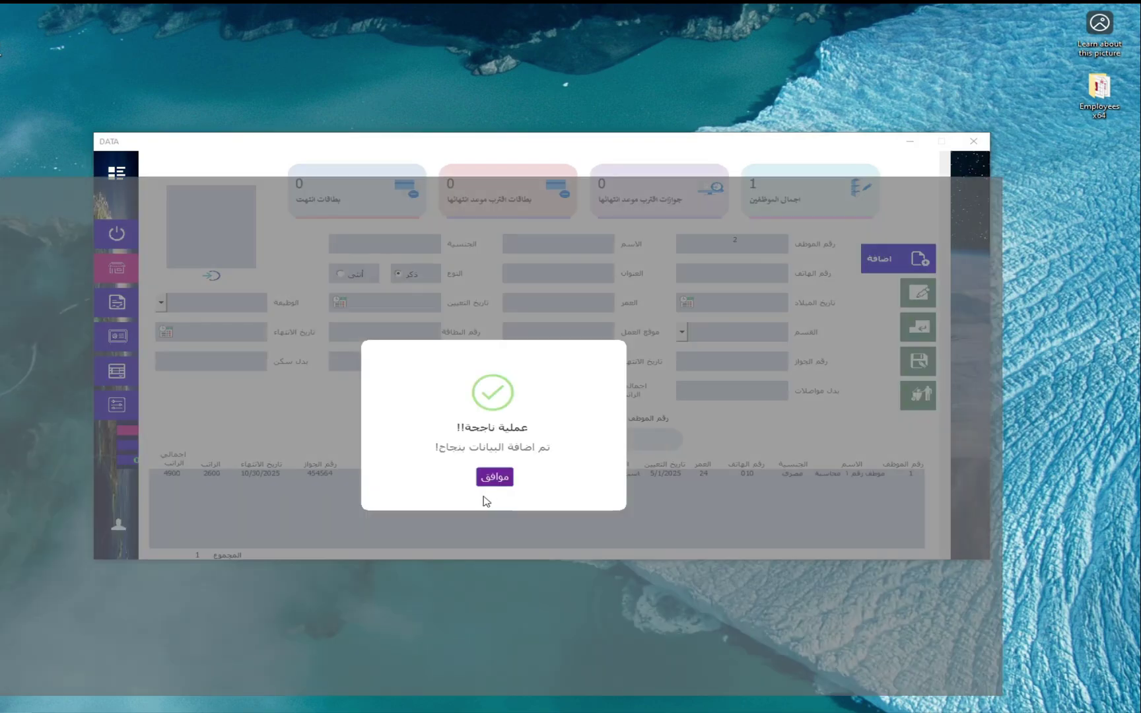
click(497, 486)
text(موظف أ)
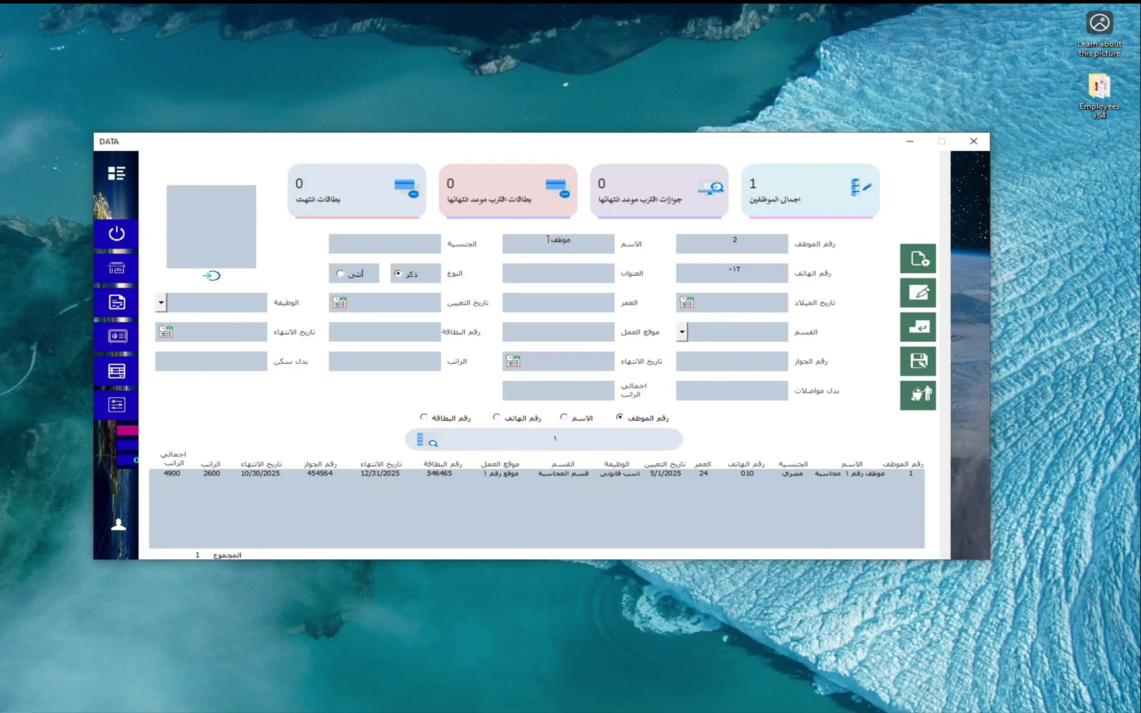
Enter employee 2's name and address, and set the birth date (age 19)
text(رقم)
text( ٢)
click(557, 273)
text(رية)
click(687, 303)
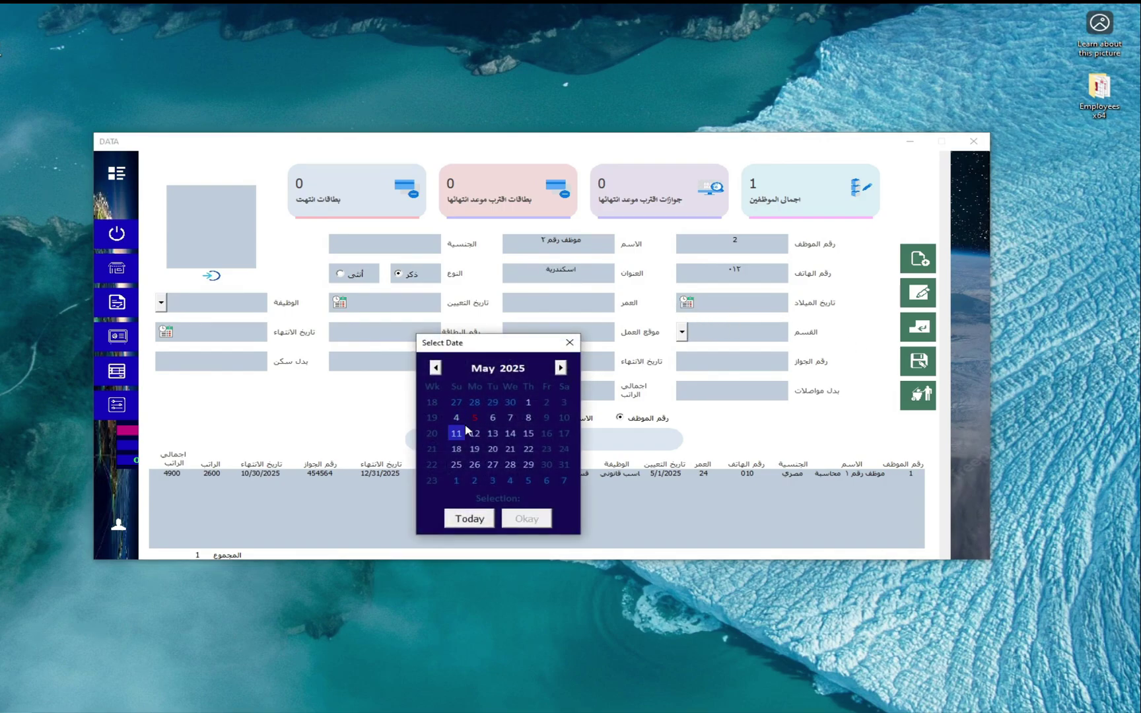
click(475, 418)
click(526, 518)
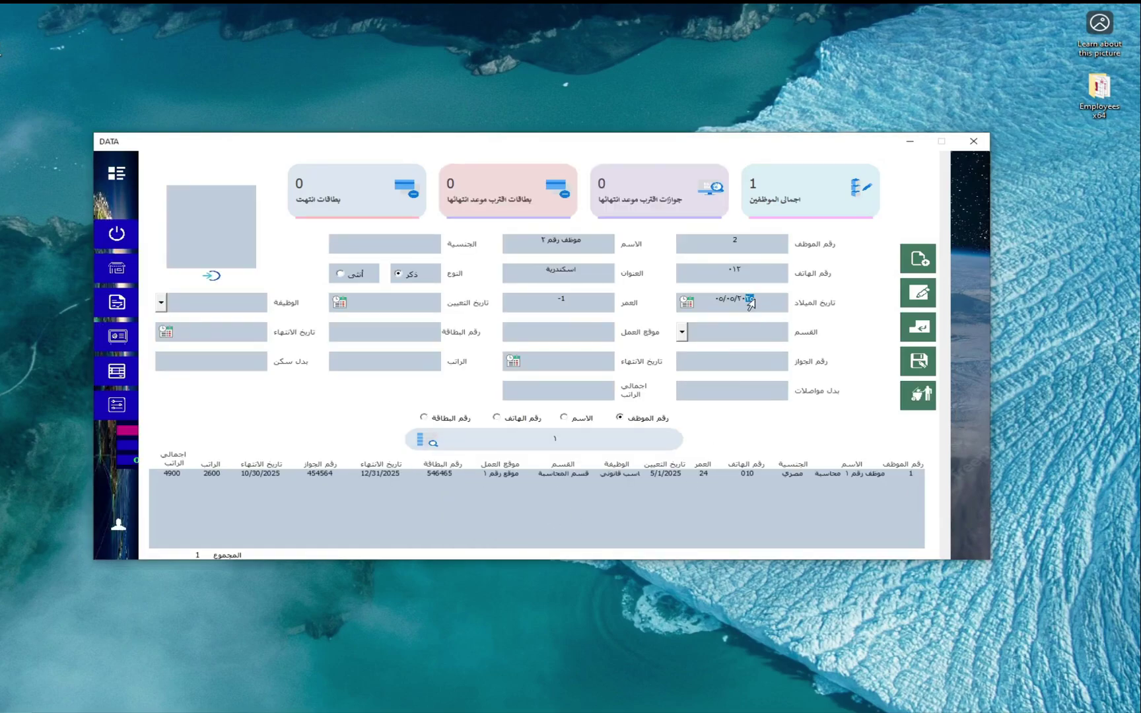
text(05)
Choose قسم المعاينة, enter the passport number, transport allowance 600 and work location
click(683, 334)
click(722, 355)
click(711, 365)
text(645)
click(756, 395)
text(600)
click(562, 338)
text(١)
text(موقع)
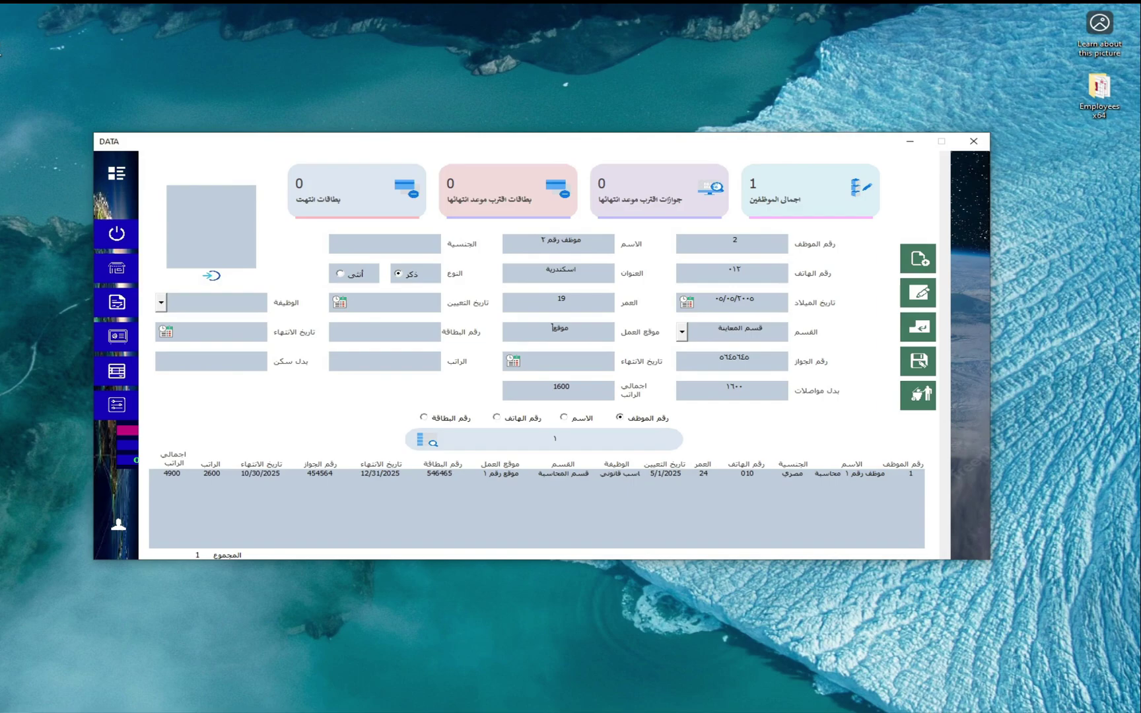
text(قم)
text( ٢)
Set passport expiry 29/05/2025, the card number, hire date 13/05/2025 and female gender
click(514, 362)
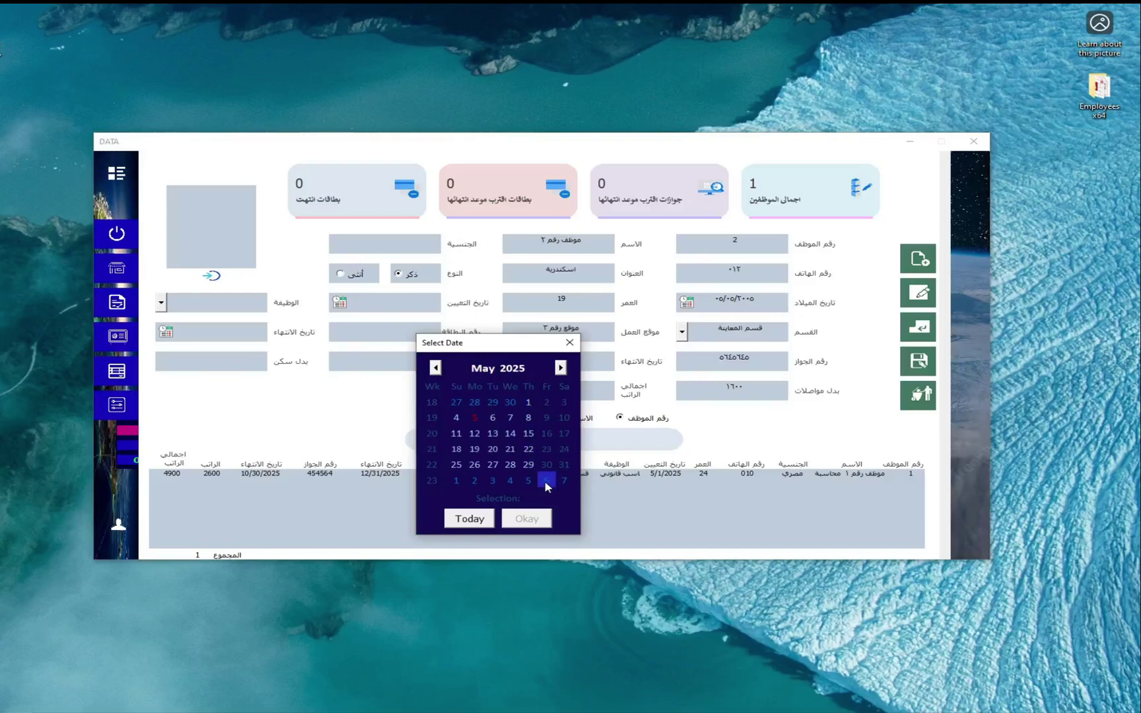
click(528, 465)
click(527, 519)
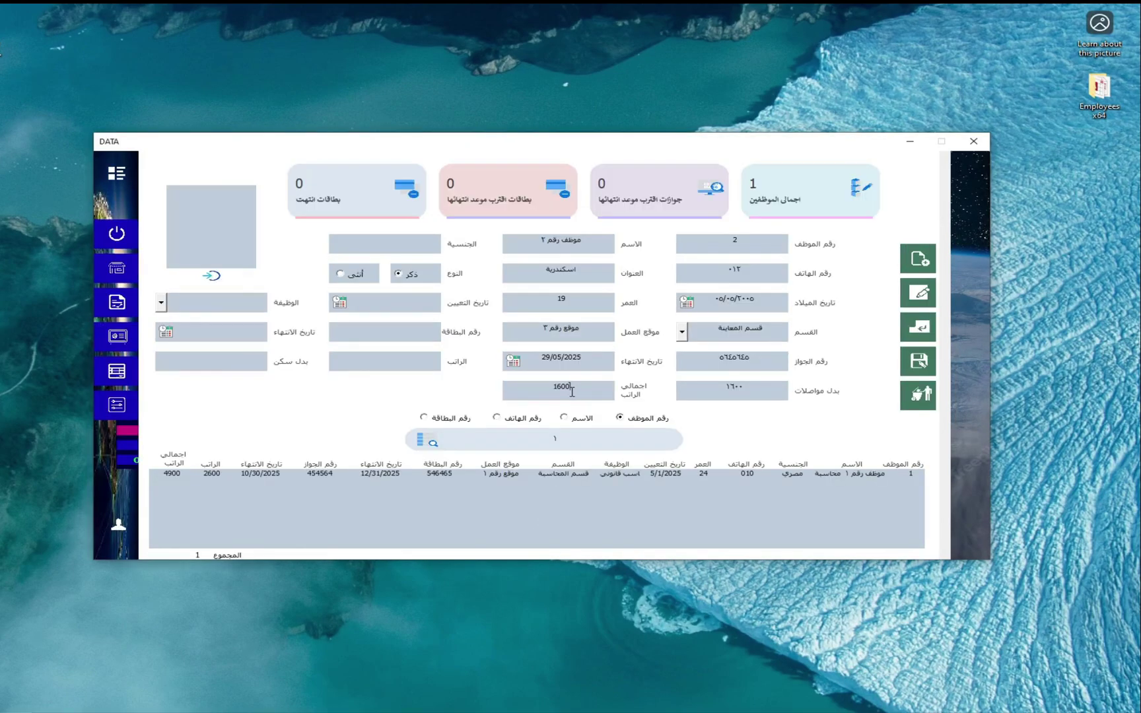
click(406, 338)
text(65654)
click(340, 302)
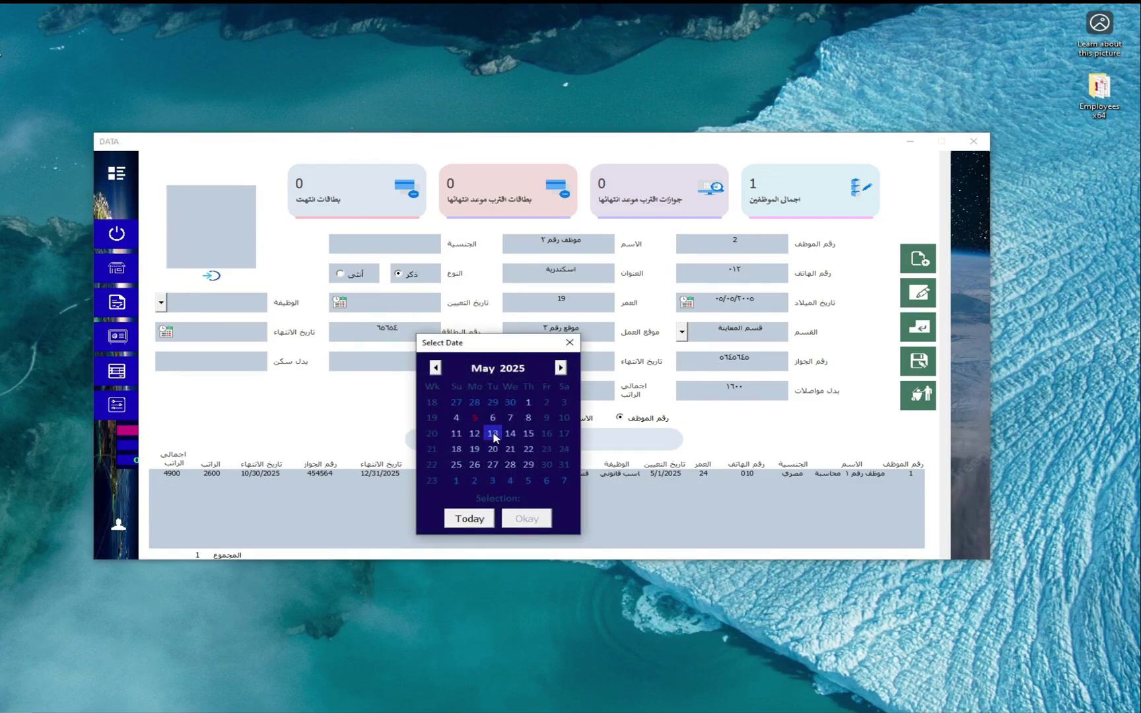
click(493, 433)
click(517, 519)
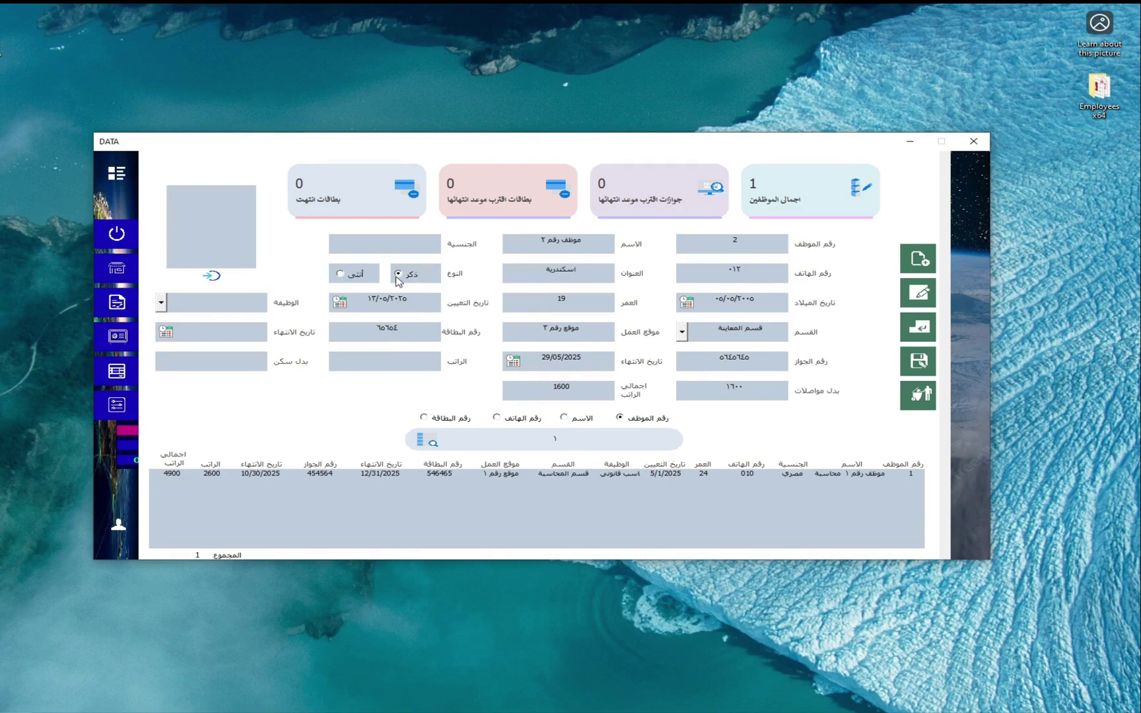
click(339, 275)
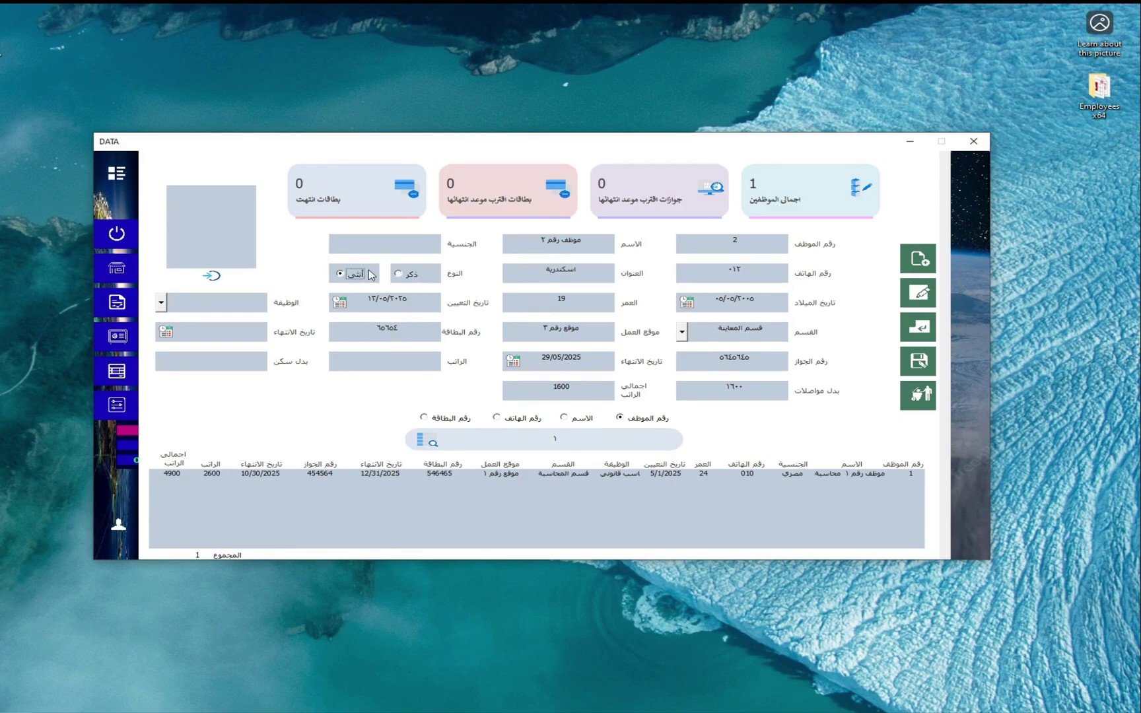
click(399, 247)
text(أم)
text(سعودي)
Finish salary 3600, set the job to محاسب, and card expiry 07/05/2025
click(409, 362)
text(00)
click(169, 308)
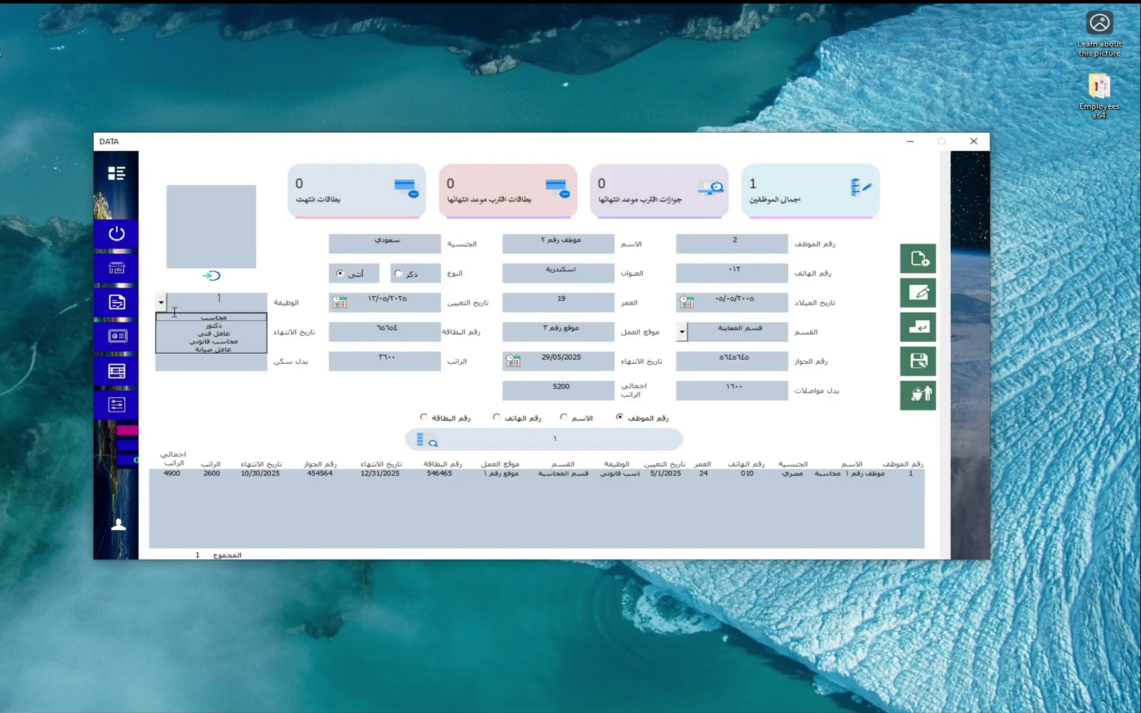
click(222, 320)
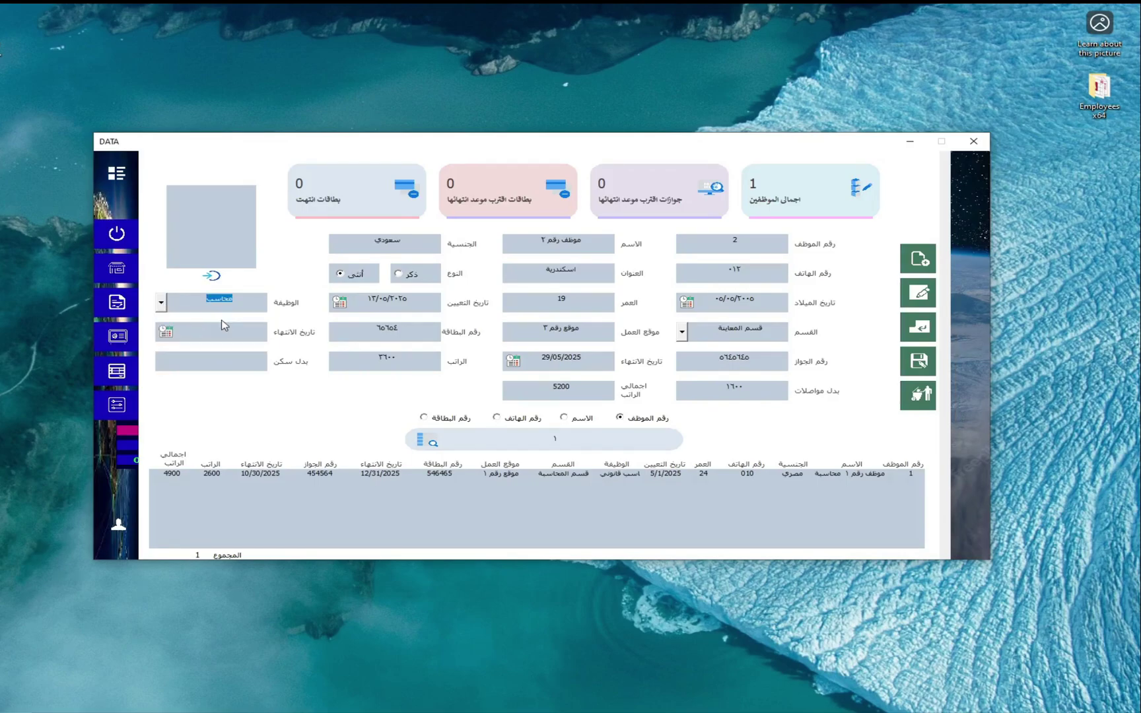
click(165, 331)
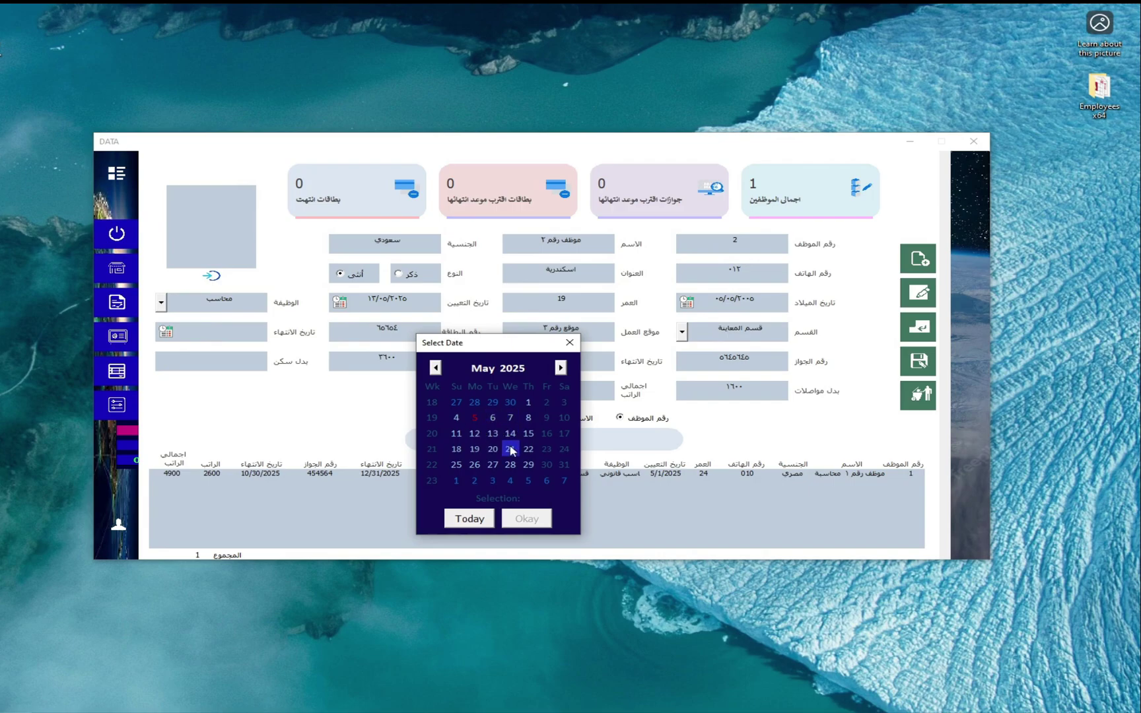
click(510, 417)
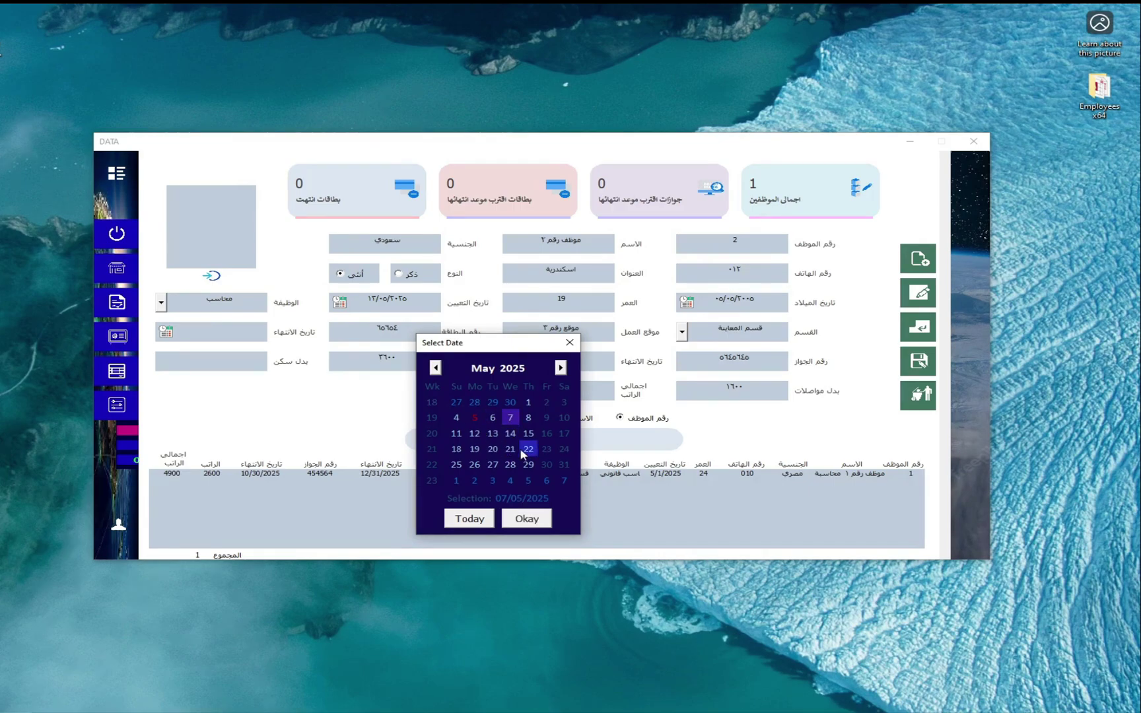
click(527, 519)
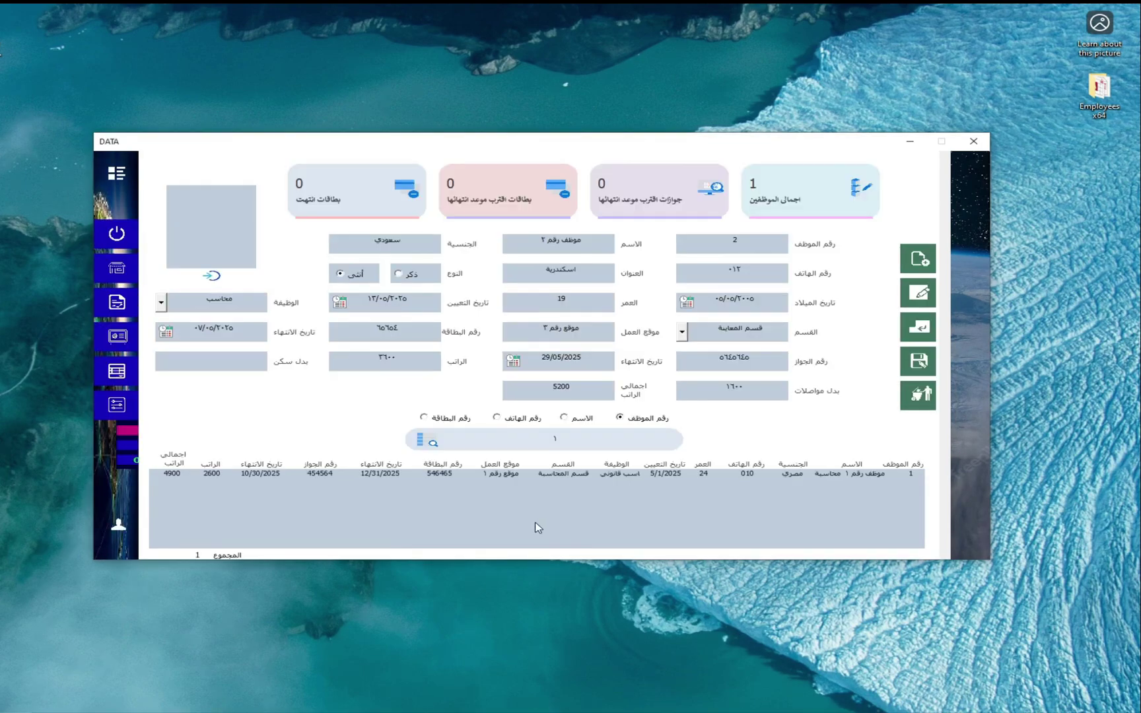
Enter housing allowance 2600 and add employee 2's record
click(215, 366)
text(00)
drag(228, 360, 187, 362)
text(100)
double_click(239, 361)
text(2)
text(600)
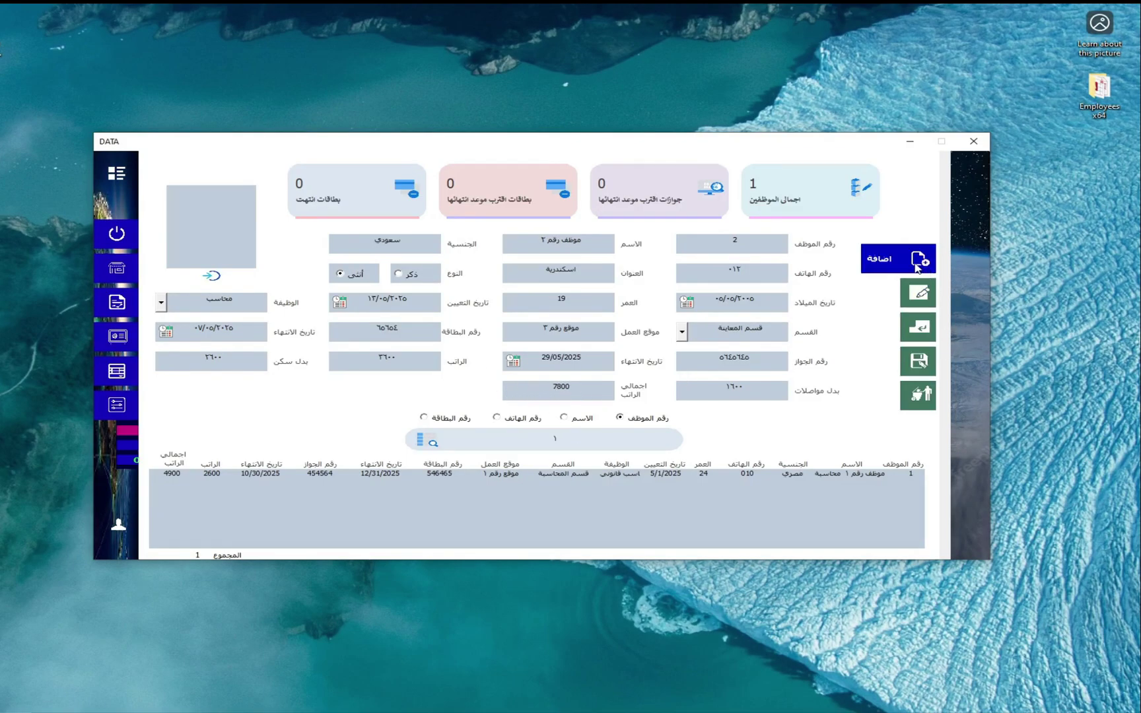
click(880, 260)
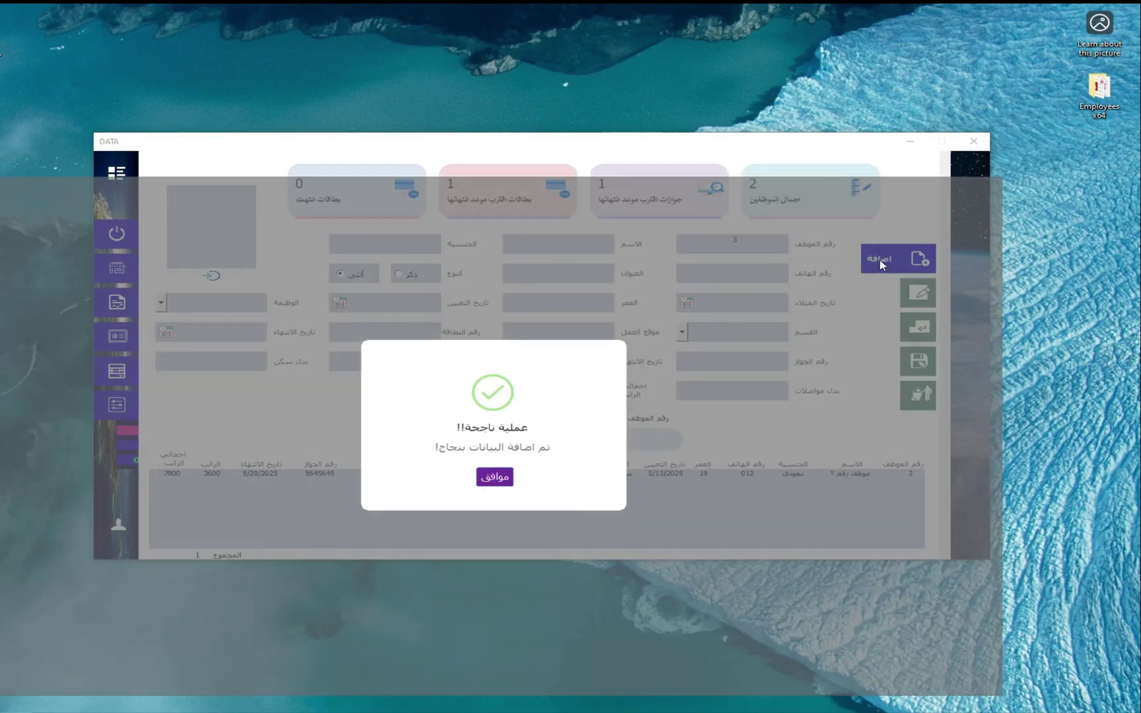
Dismiss the success message and load employee 2's record from the results grid
click(490, 479)
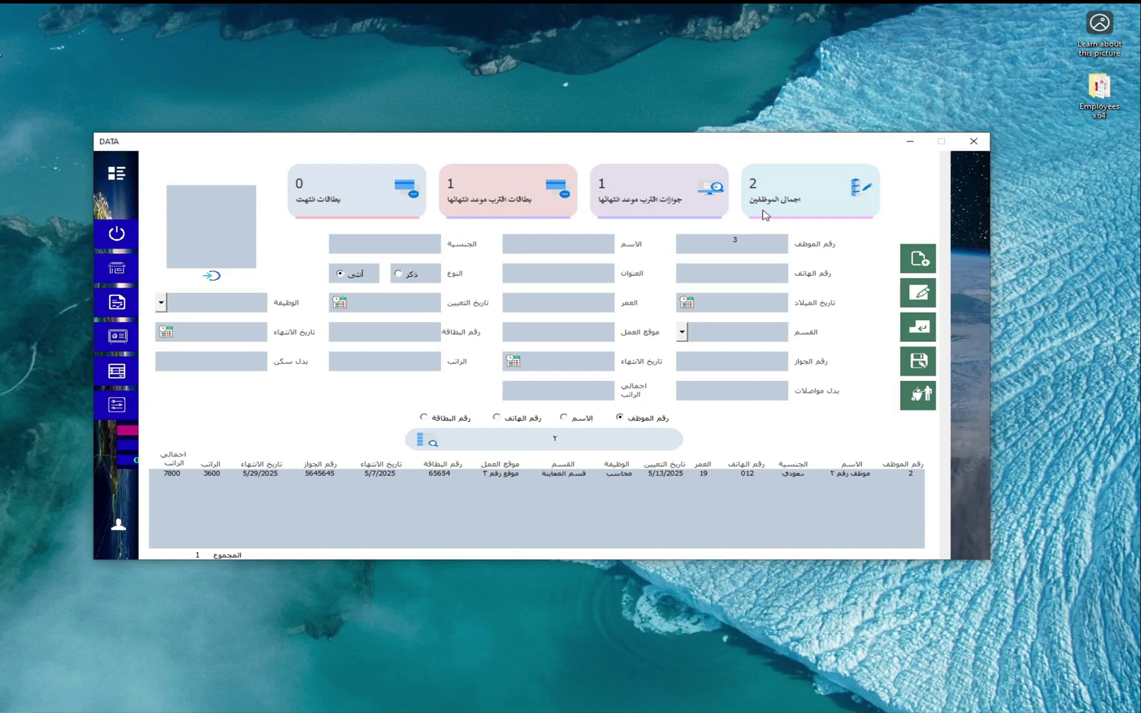
click(853, 474)
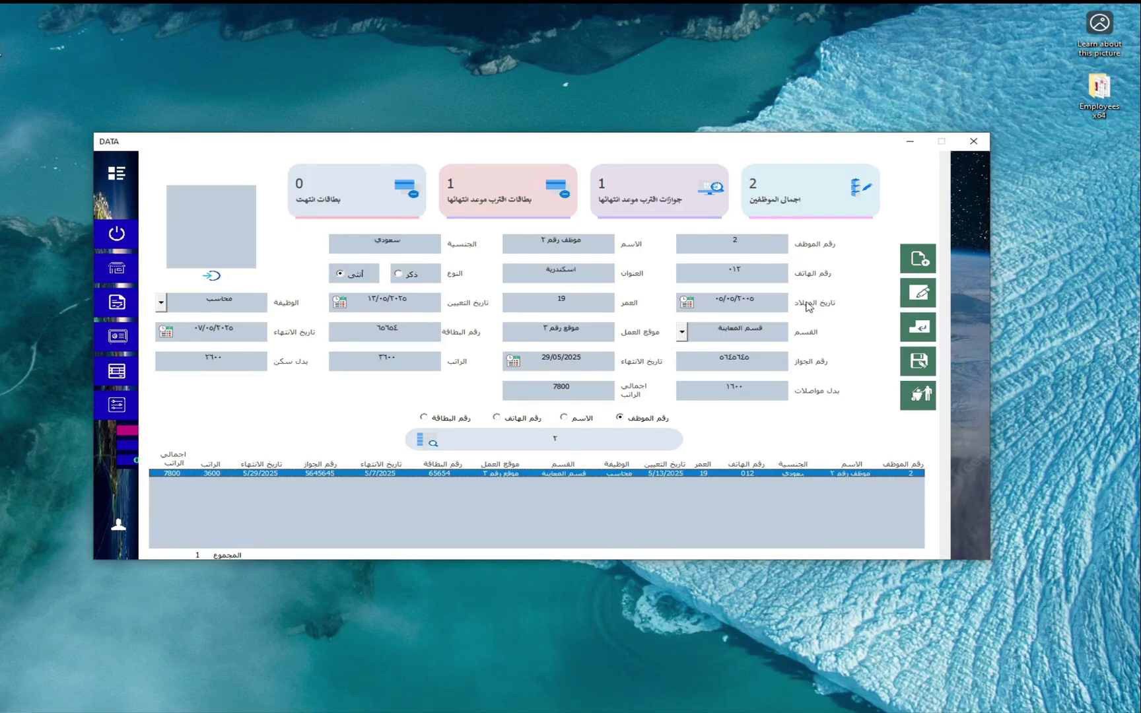
Search by name, load employee 1's record, then clear the search text
click(563, 418)
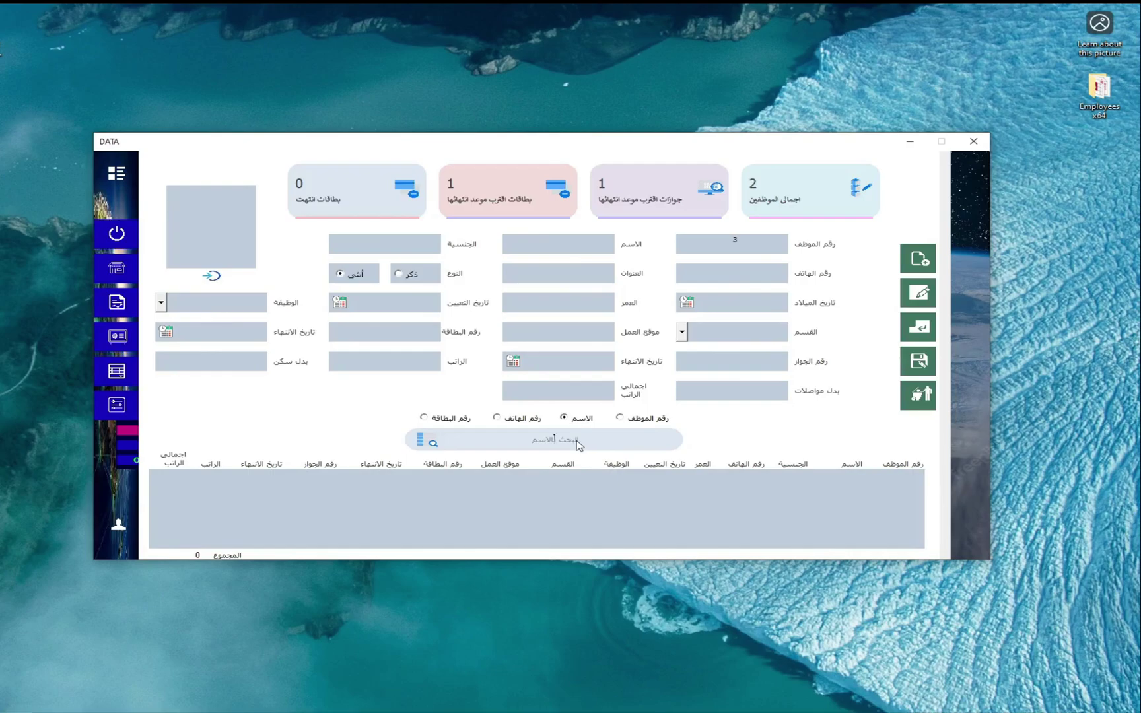
text(مو)
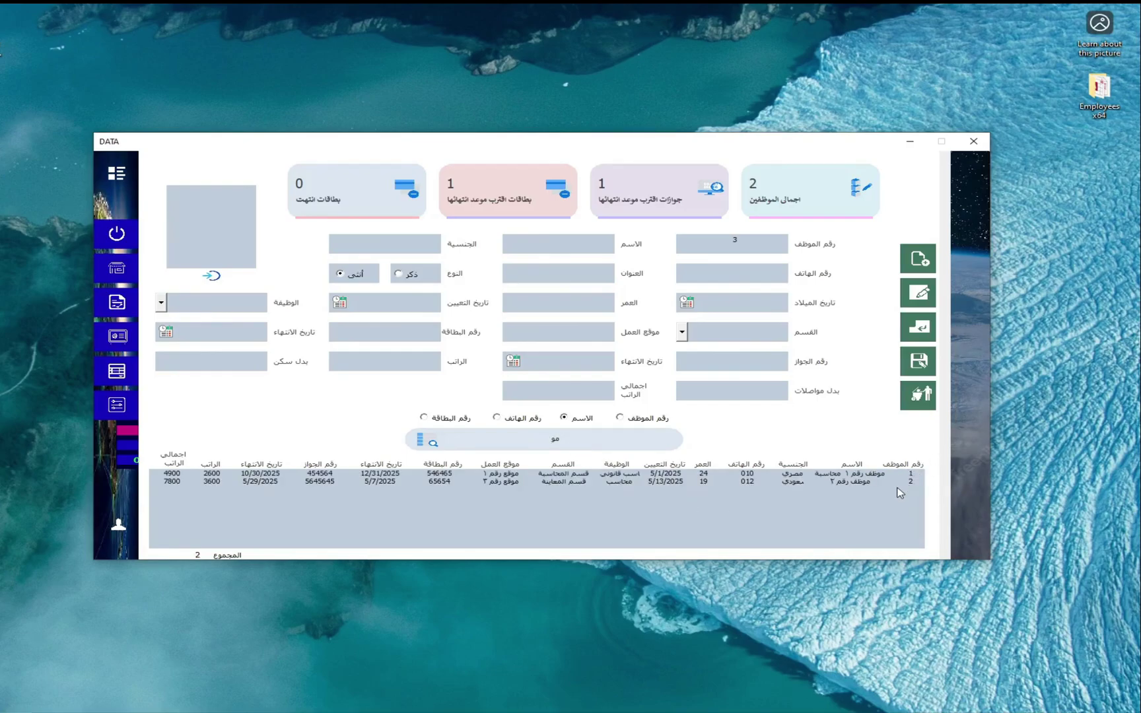
click(859, 482)
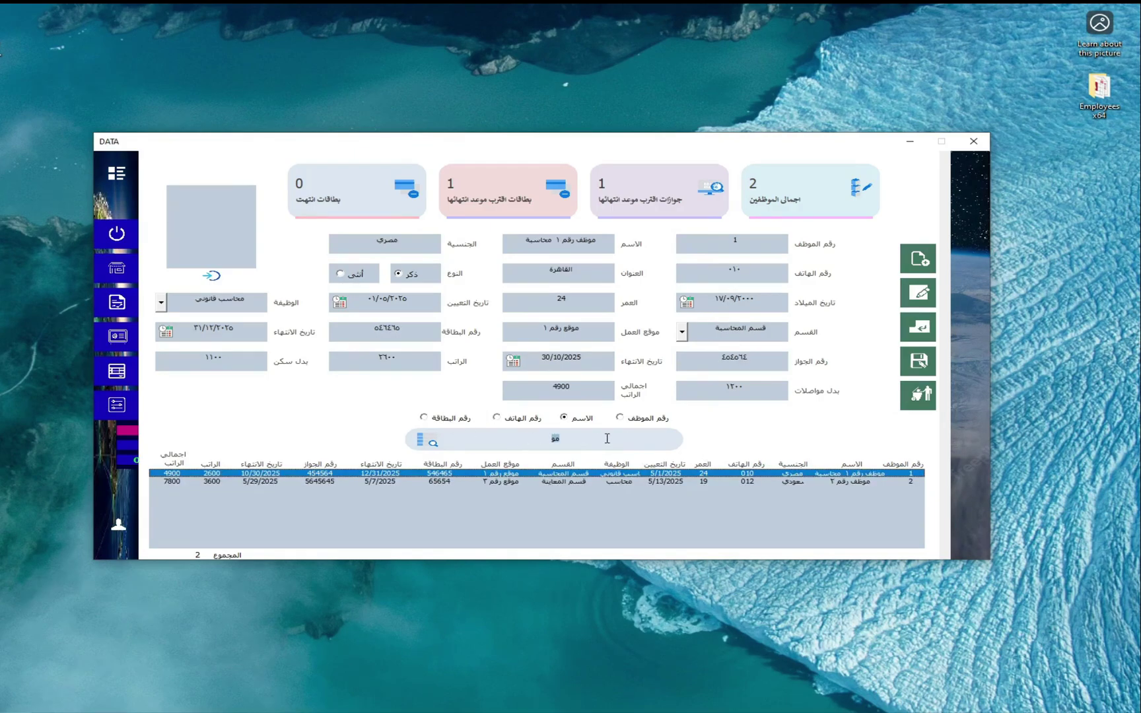
text(٠١٢)
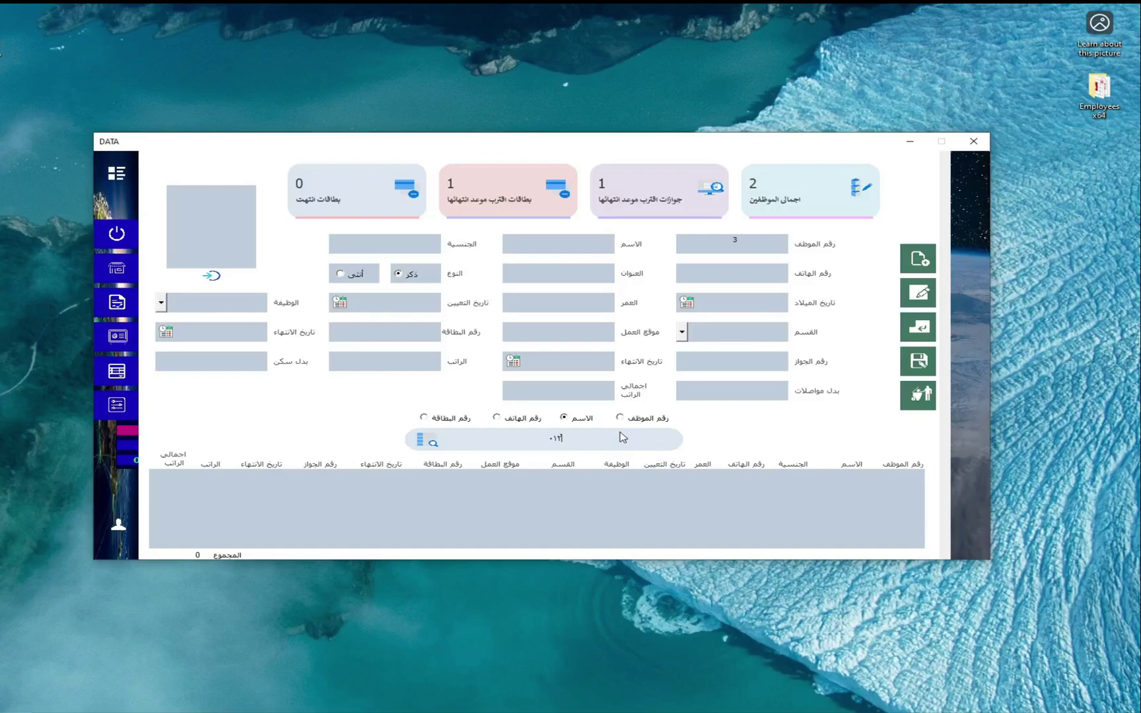
key(Tab)
double_click(560, 440)
key(BackSpace)
key(BackSpace)
key(BackSpace)
Search by employee number, trying 2 and 1, then clear the search box
click(425, 418)
click(620, 417)
text(٢)
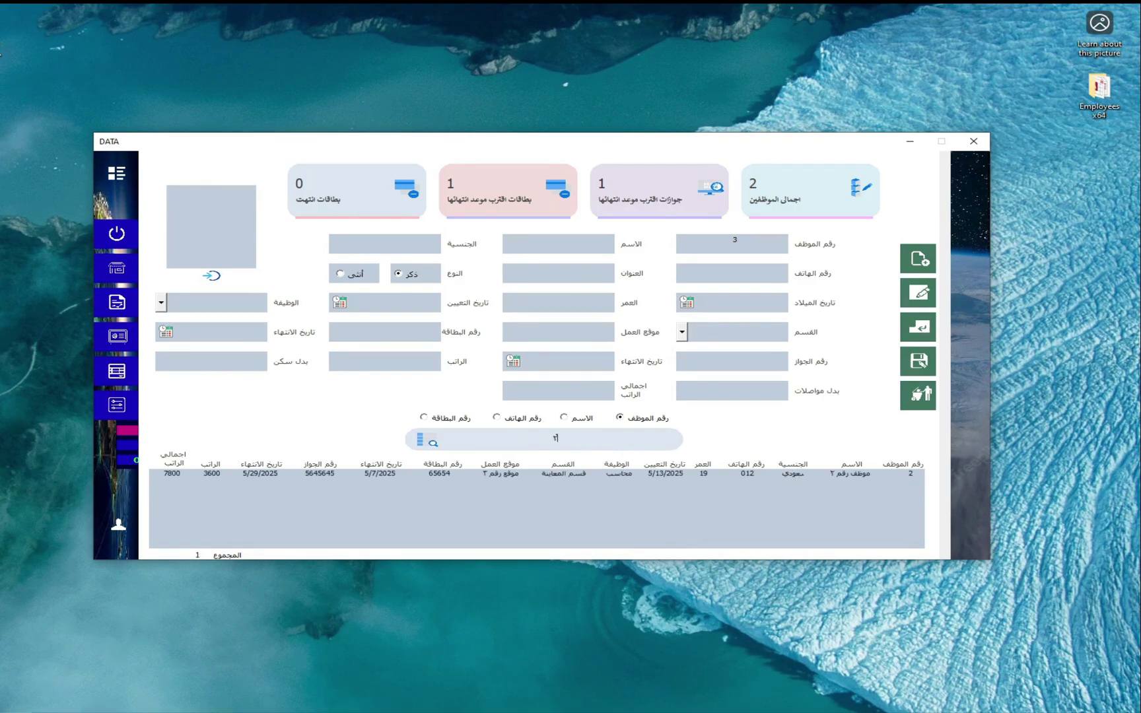
key(BackSpace)
text(١)
key(BackSpace)
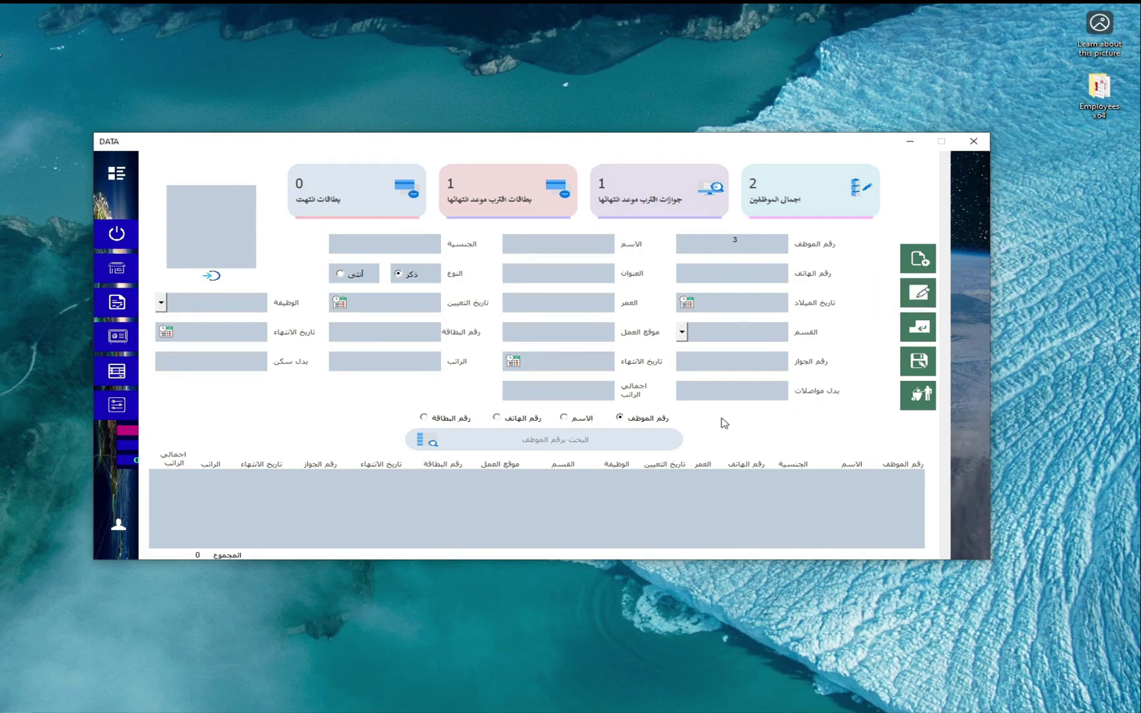
Look up employee 2 and change the salary to 5200, saving the edit
click(634, 447)
text(٢)
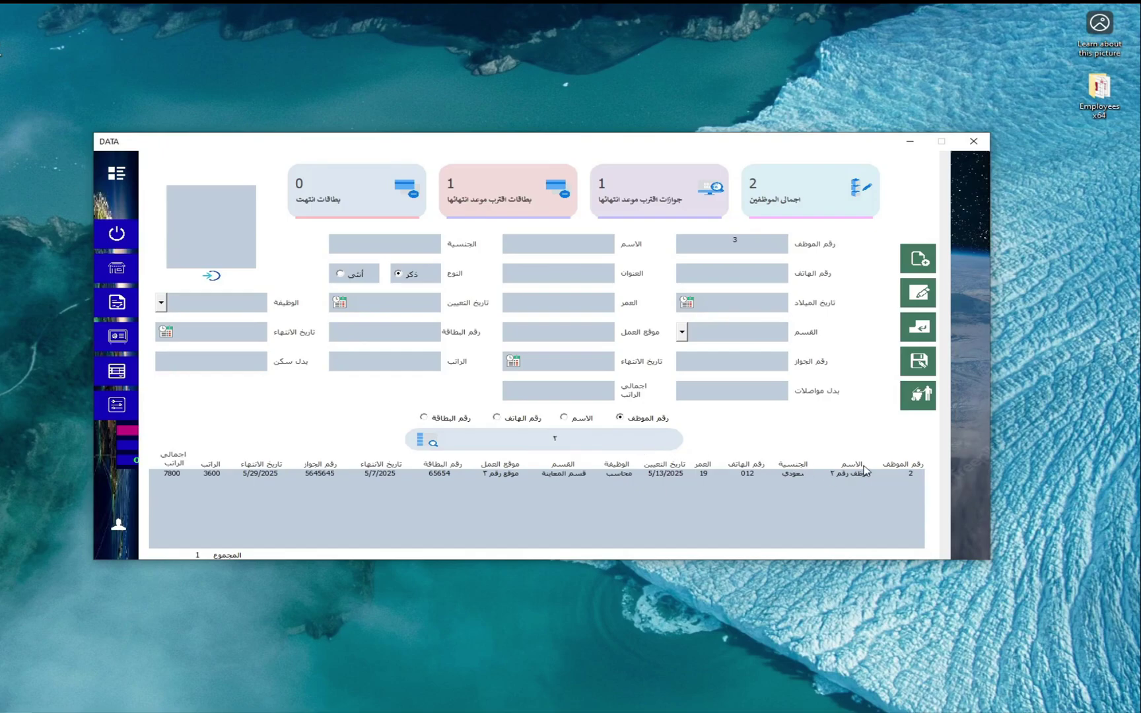
click(911, 475)
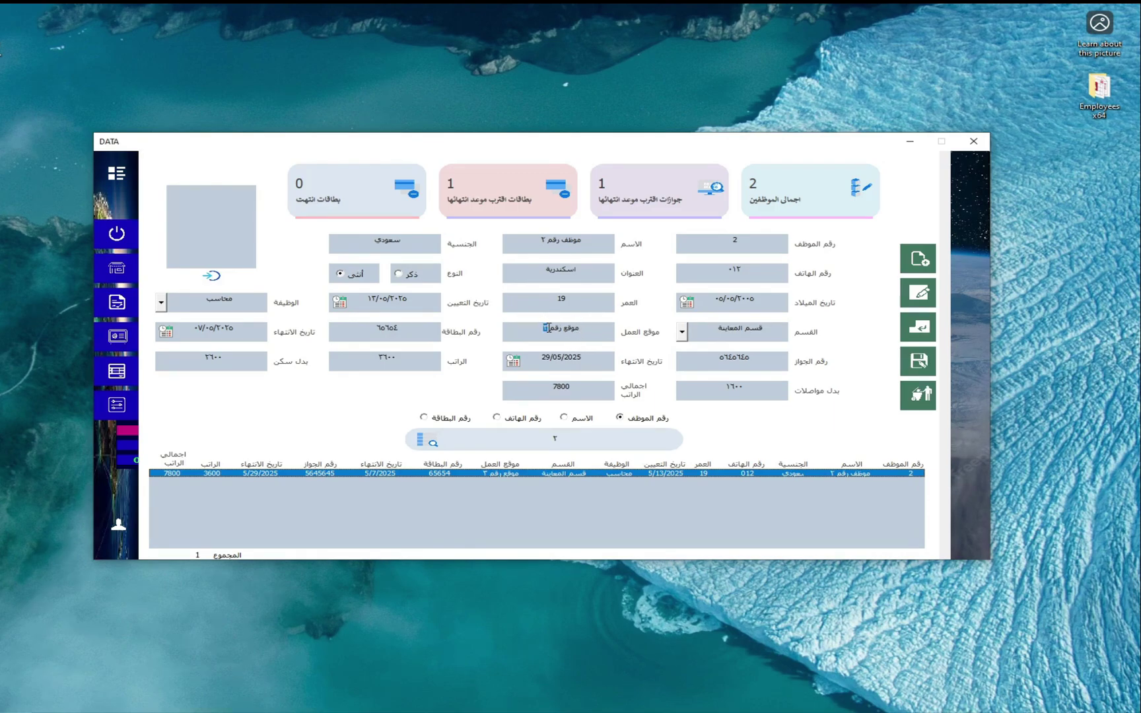
double_click(396, 362)
text(52)
text(0)
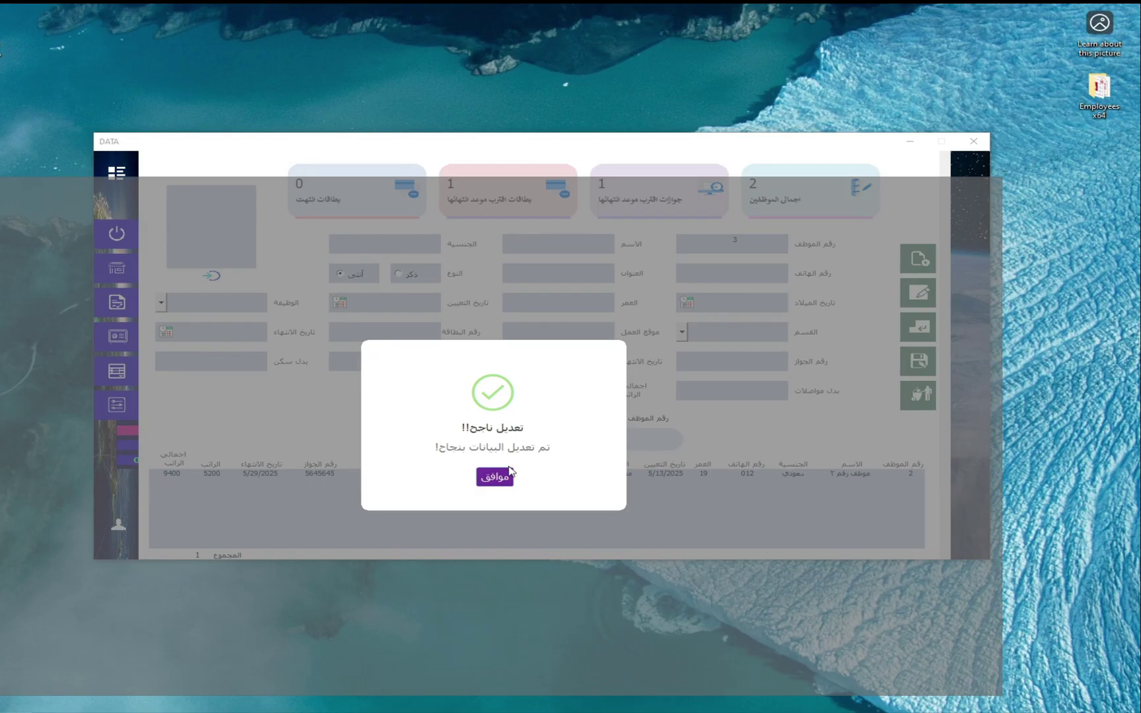
click(500, 478)
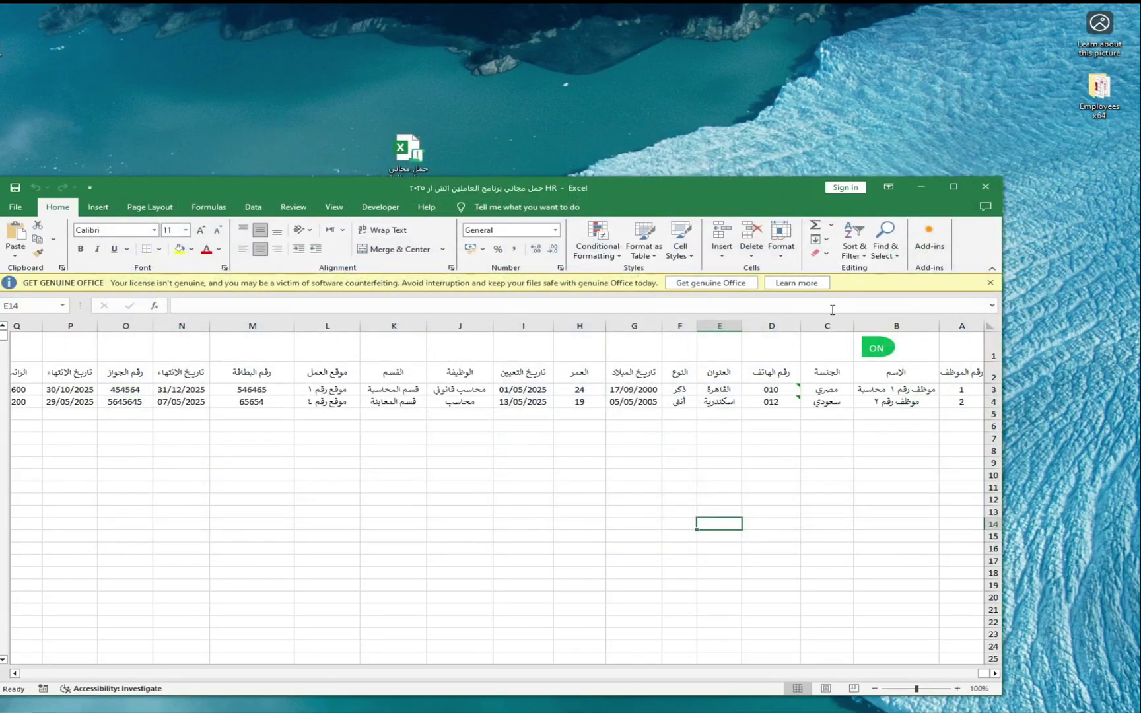
Close the HR workbook and reopen it from the desktop icon
click(985, 188)
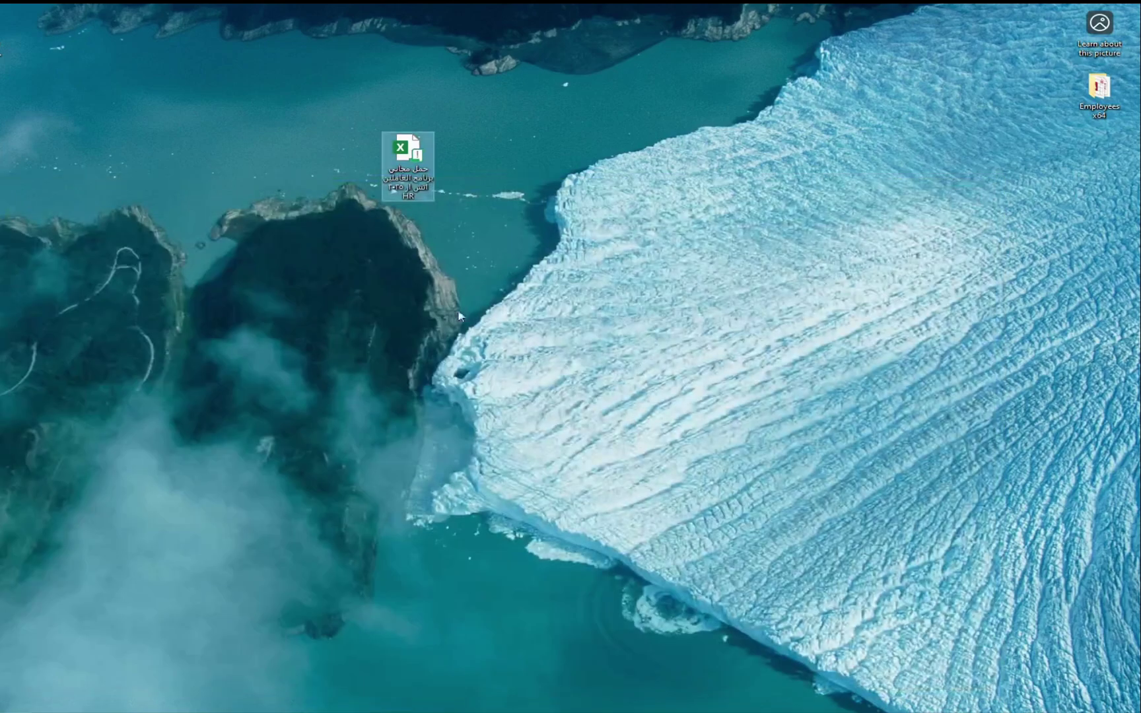
double_click(423, 199)
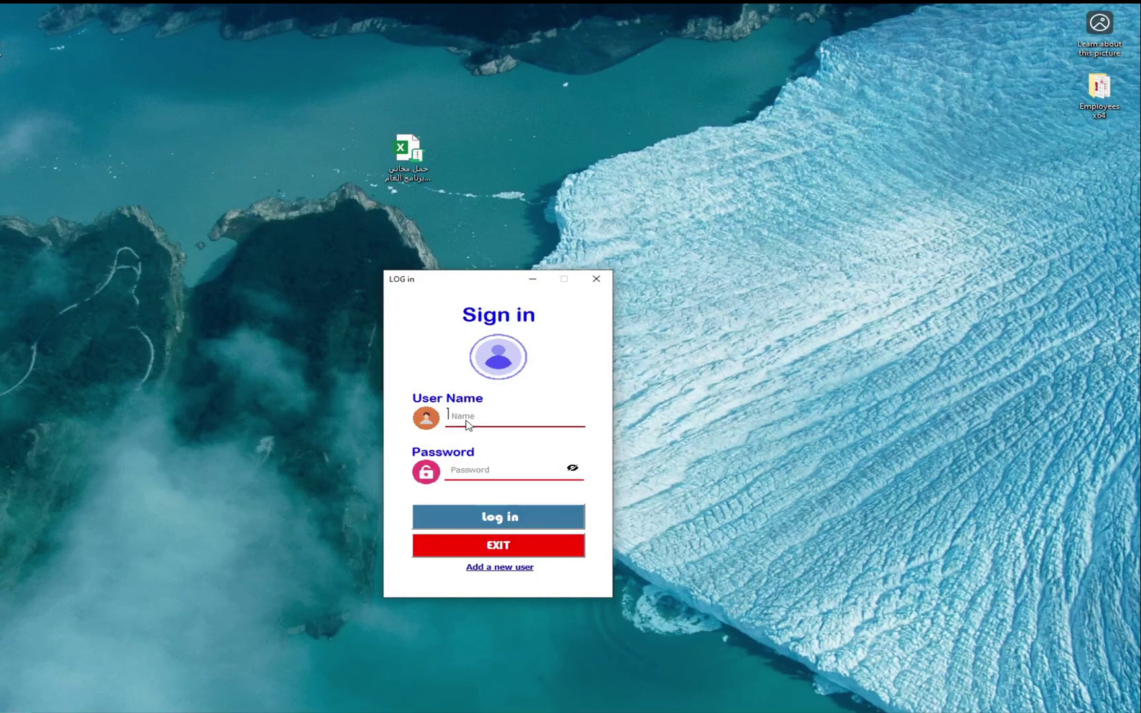
Sign in to the HR program with the username and account password
text(ahm)
click(464, 470)
text(123)
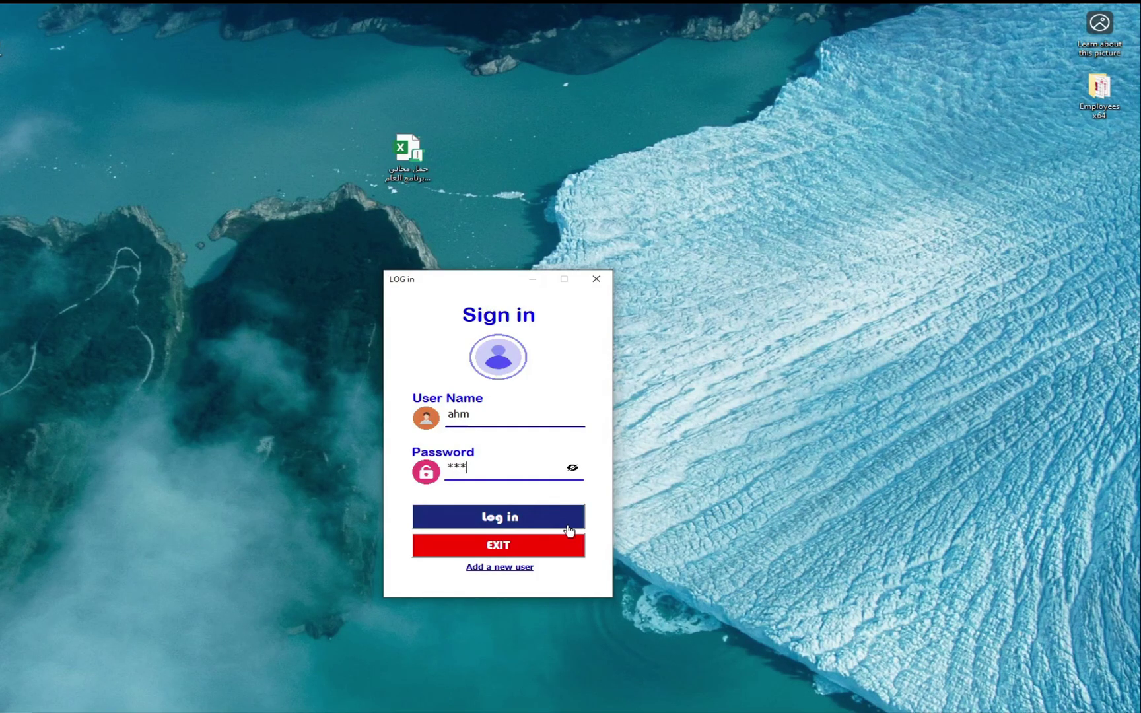
click(561, 523)
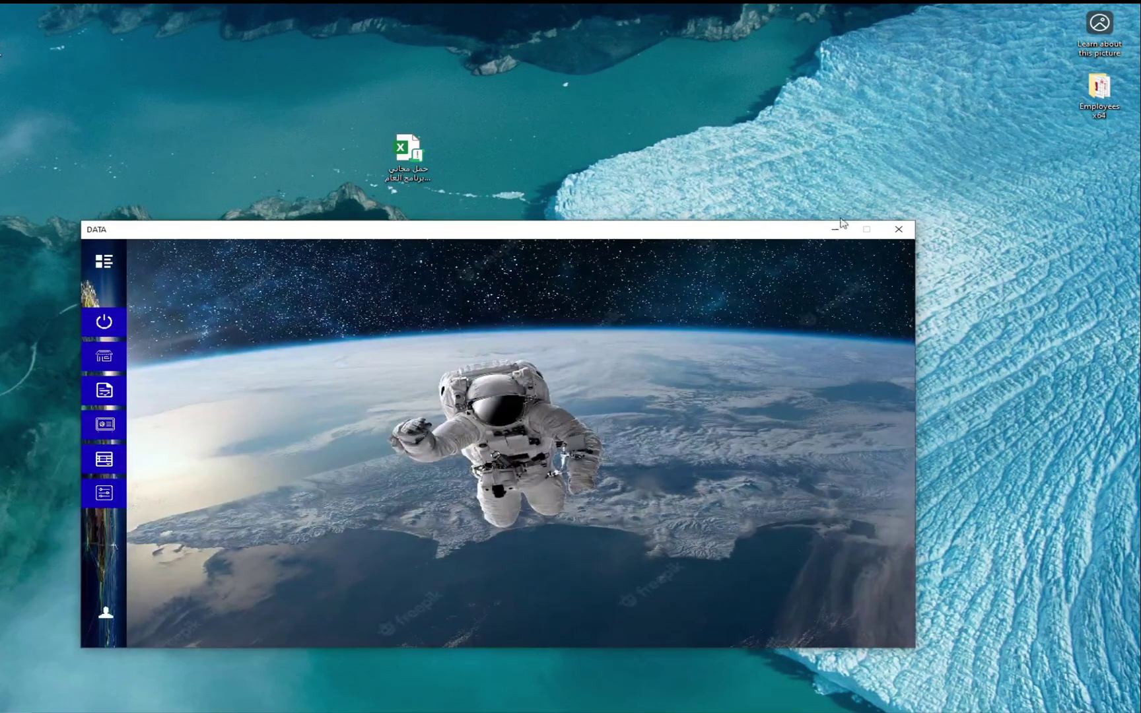
Move the window up, browse SP-SETTING, then go to the REPORTS section
drag(726, 235, 752, 128)
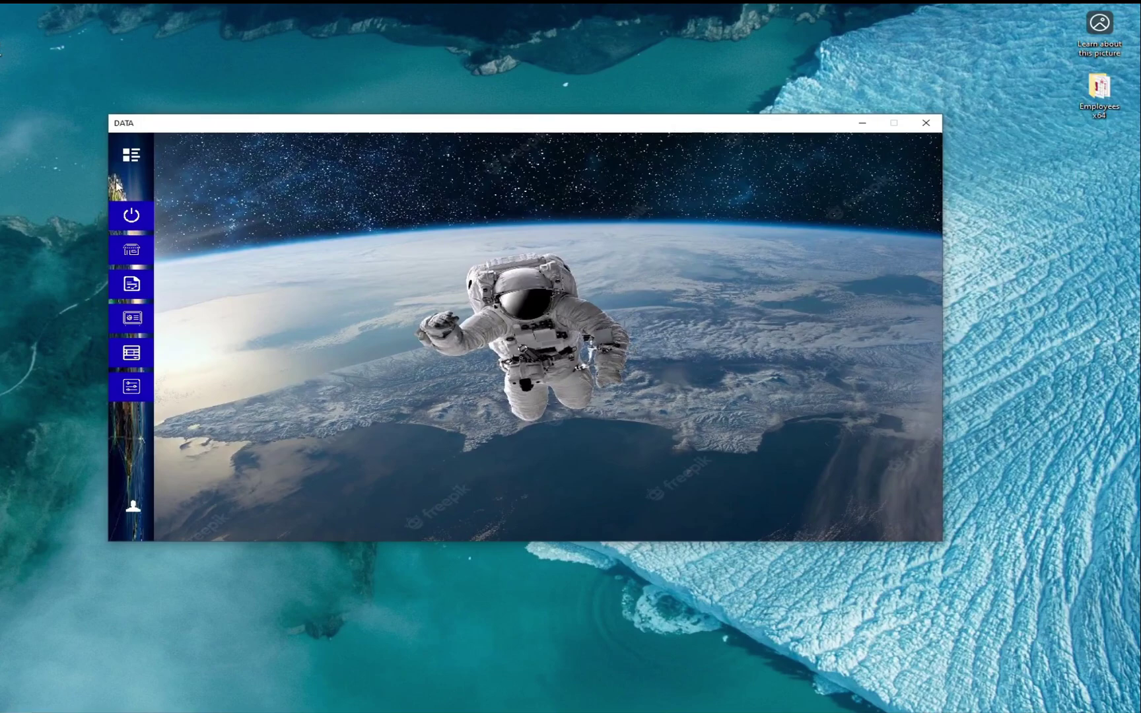
click(131, 156)
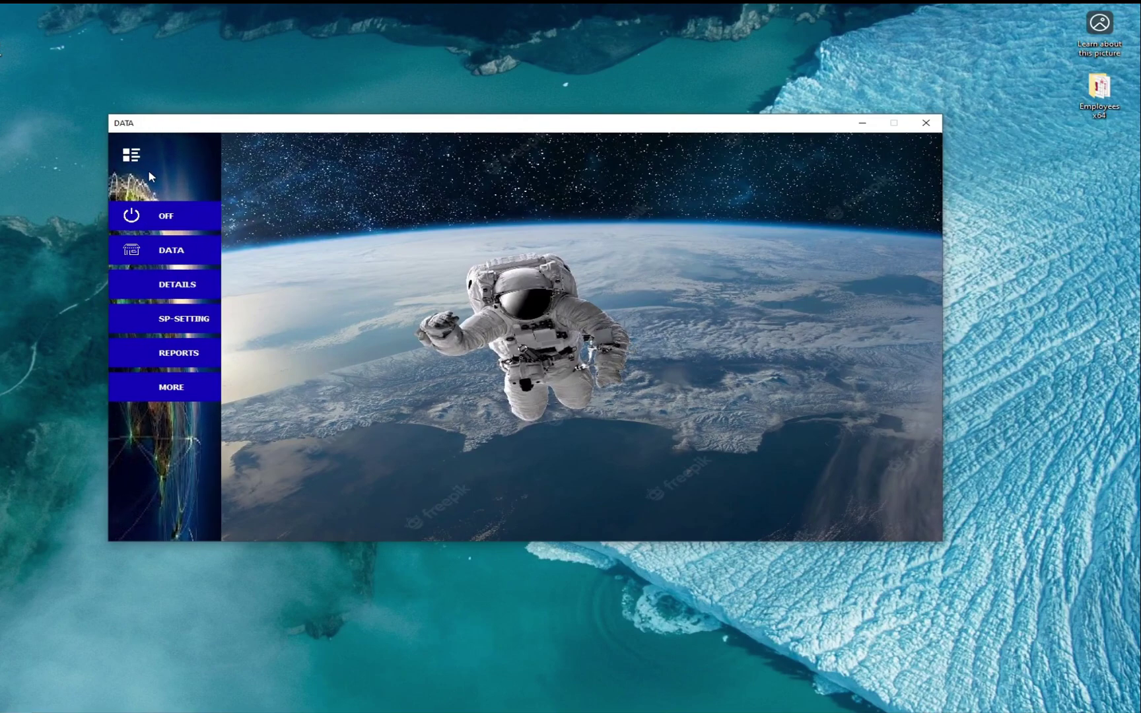
click(199, 324)
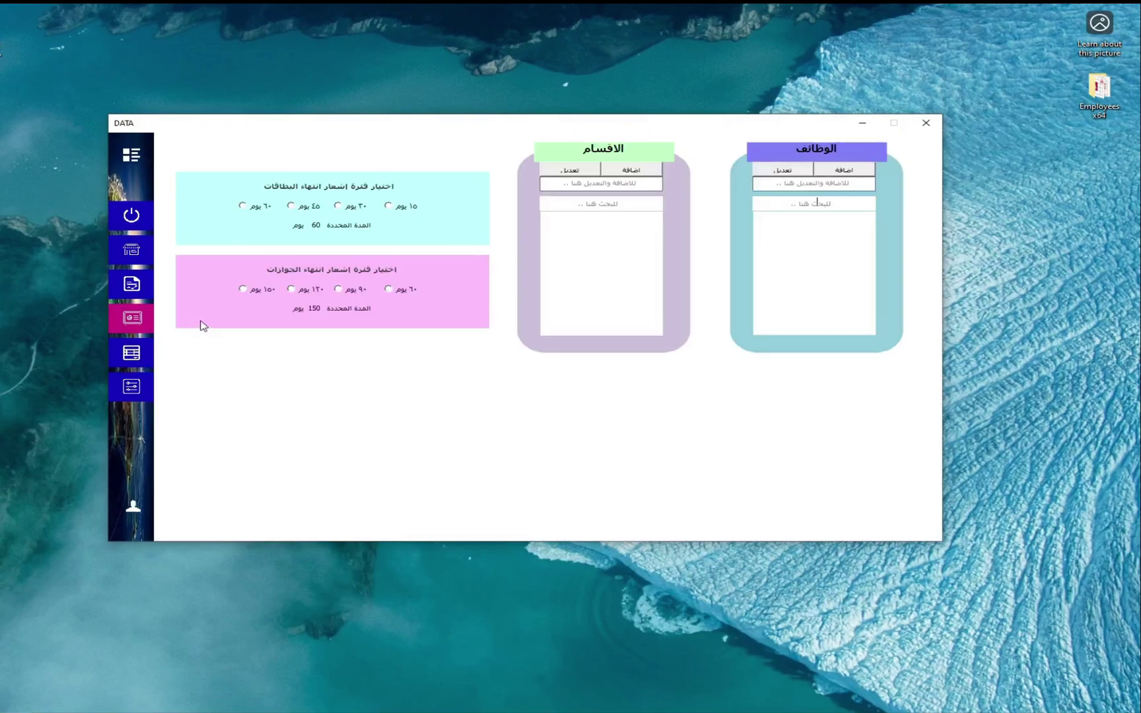
click(143, 158)
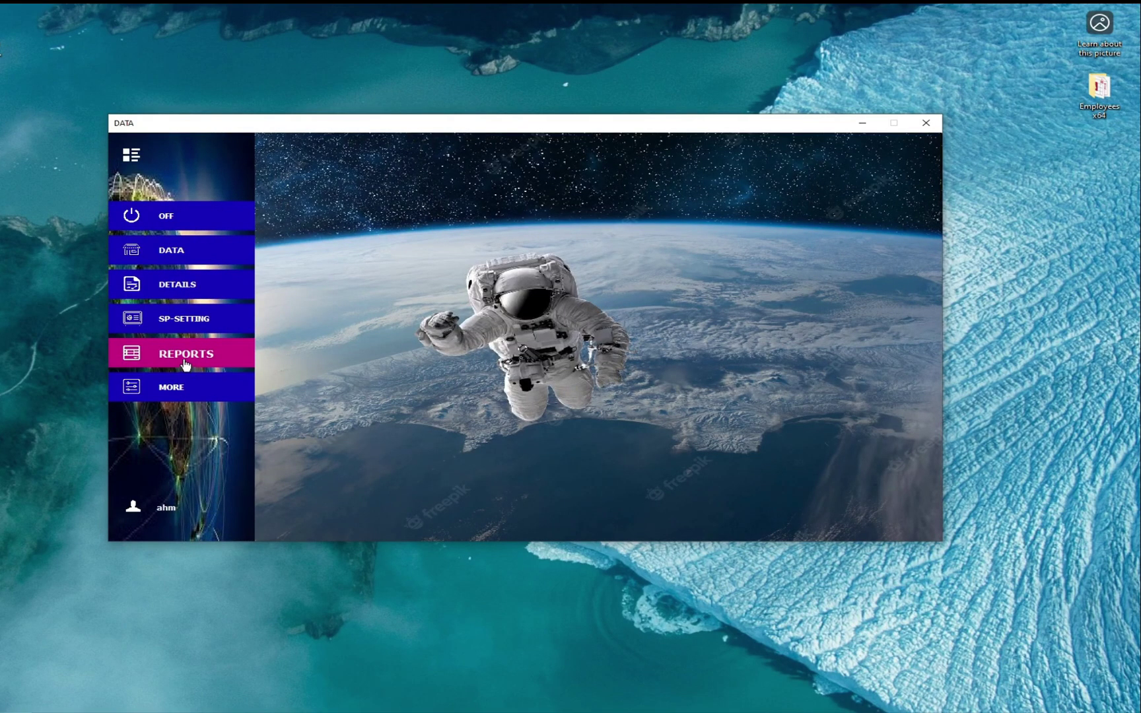
click(185, 364)
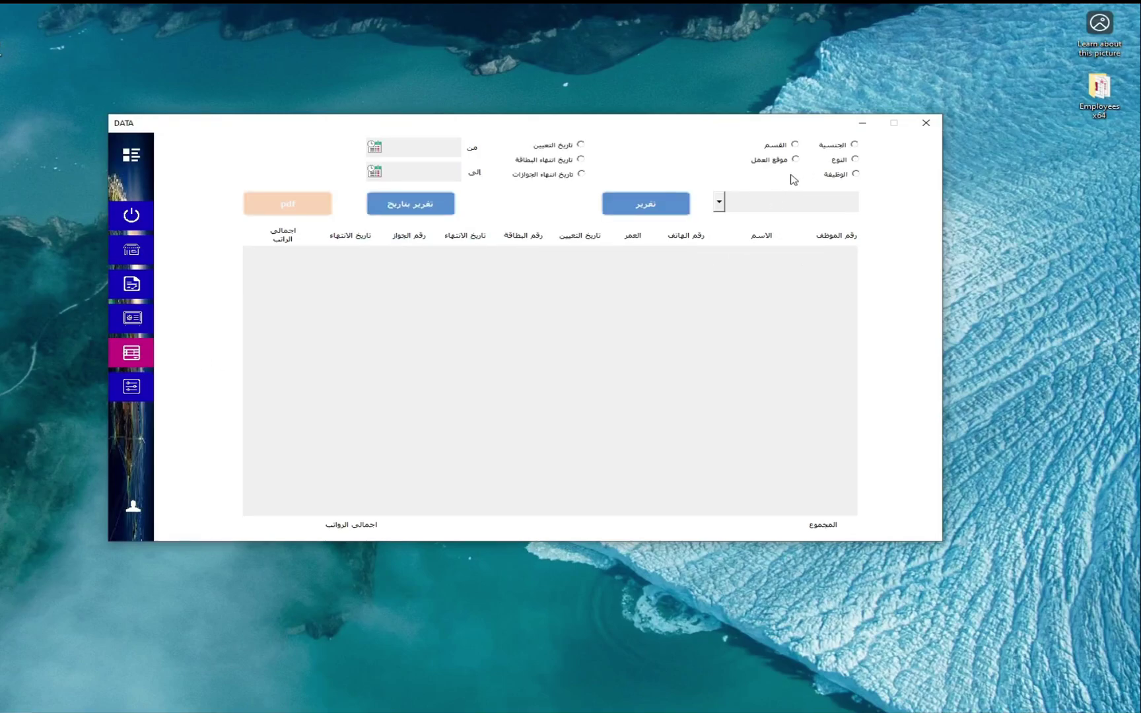
Generate the nationality report for مصري, listing one employee with total salaries 4900
click(719, 203)
click(721, 203)
click(854, 145)
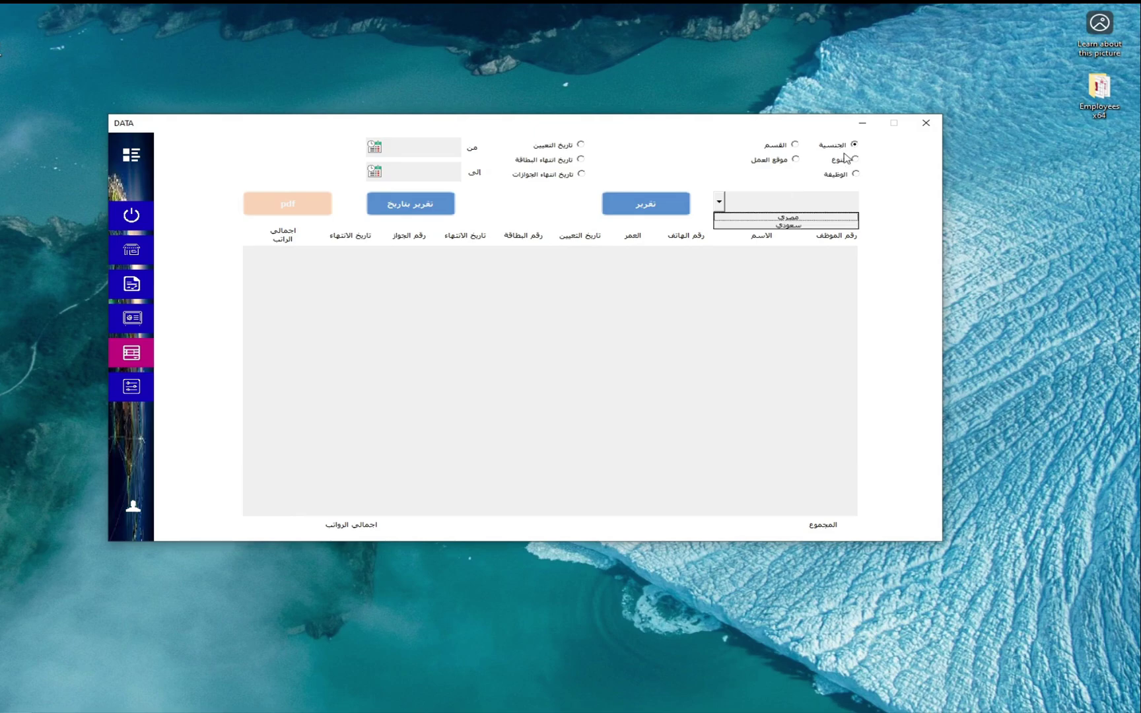
click(793, 218)
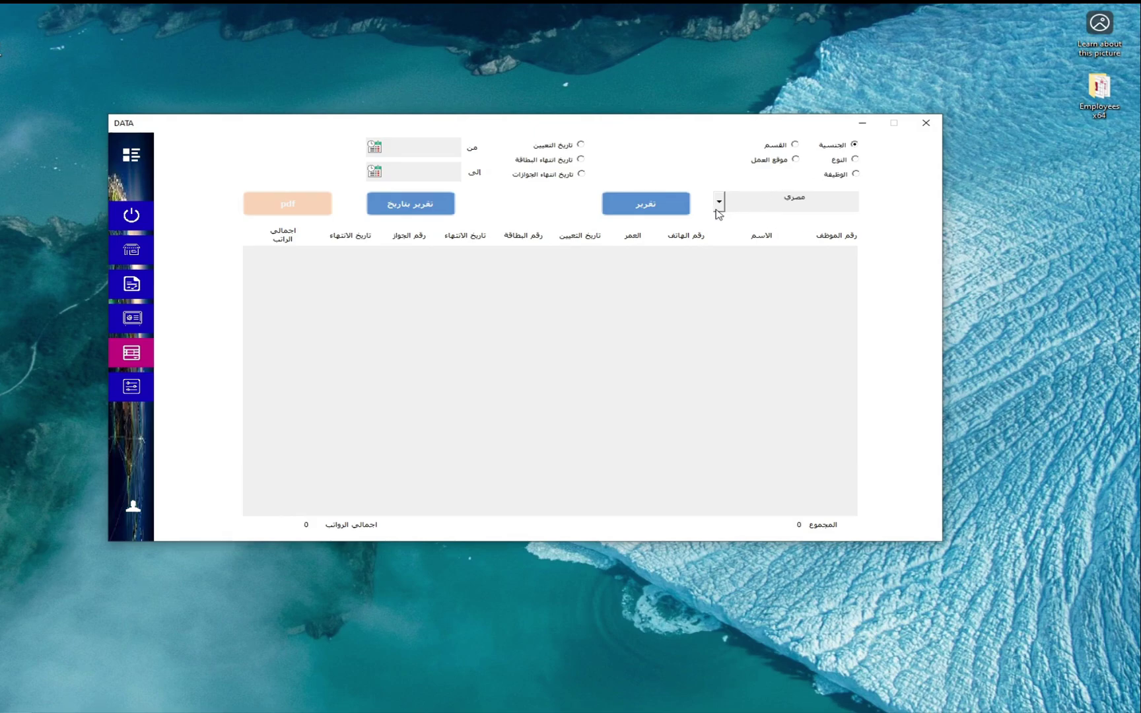
click(667, 210)
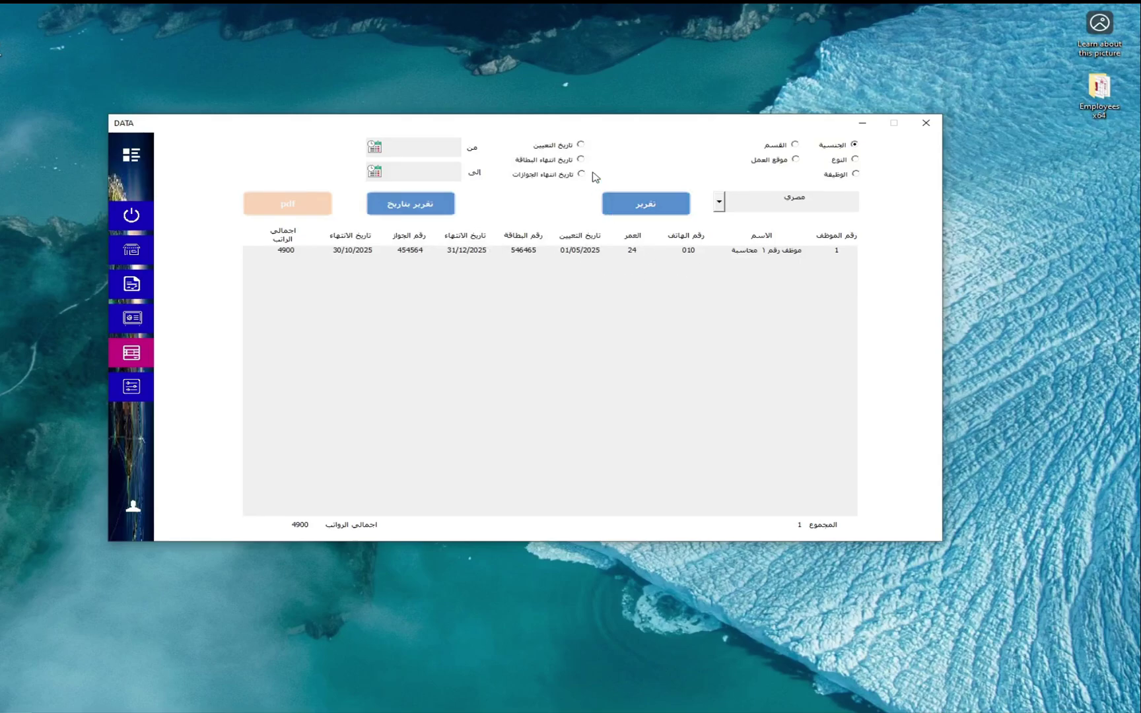
Try the hiring-date filter, then export the مصري report to PDF
click(581, 146)
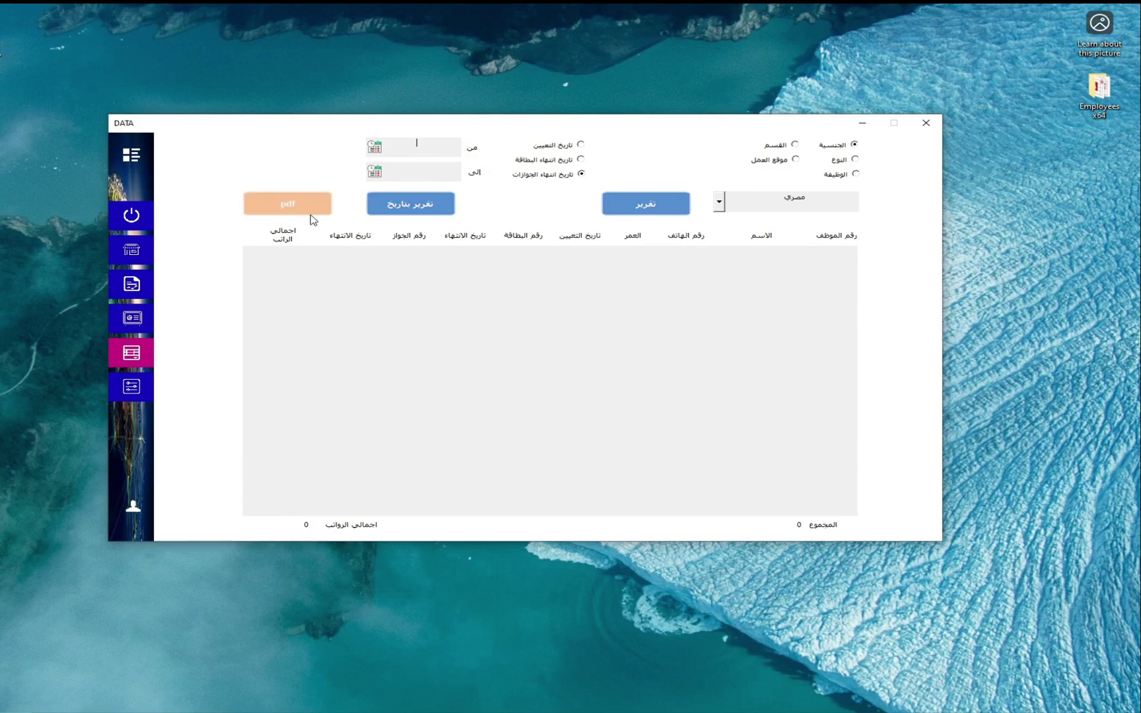
click(662, 209)
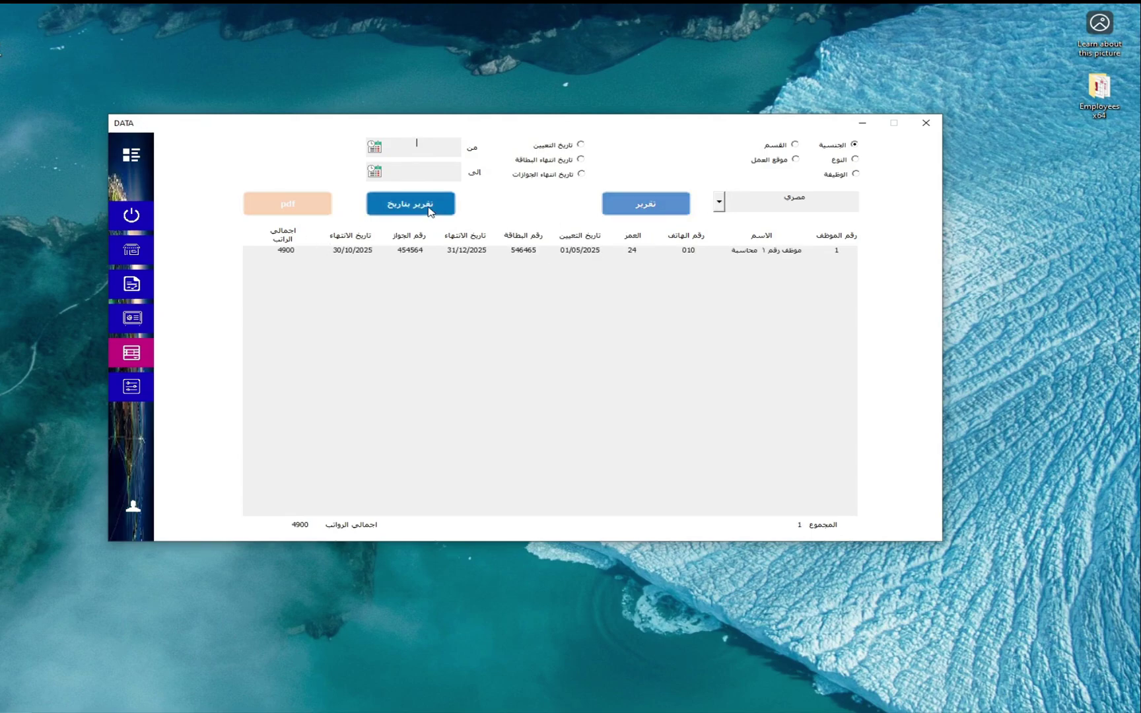
click(429, 209)
click(504, 476)
click(298, 212)
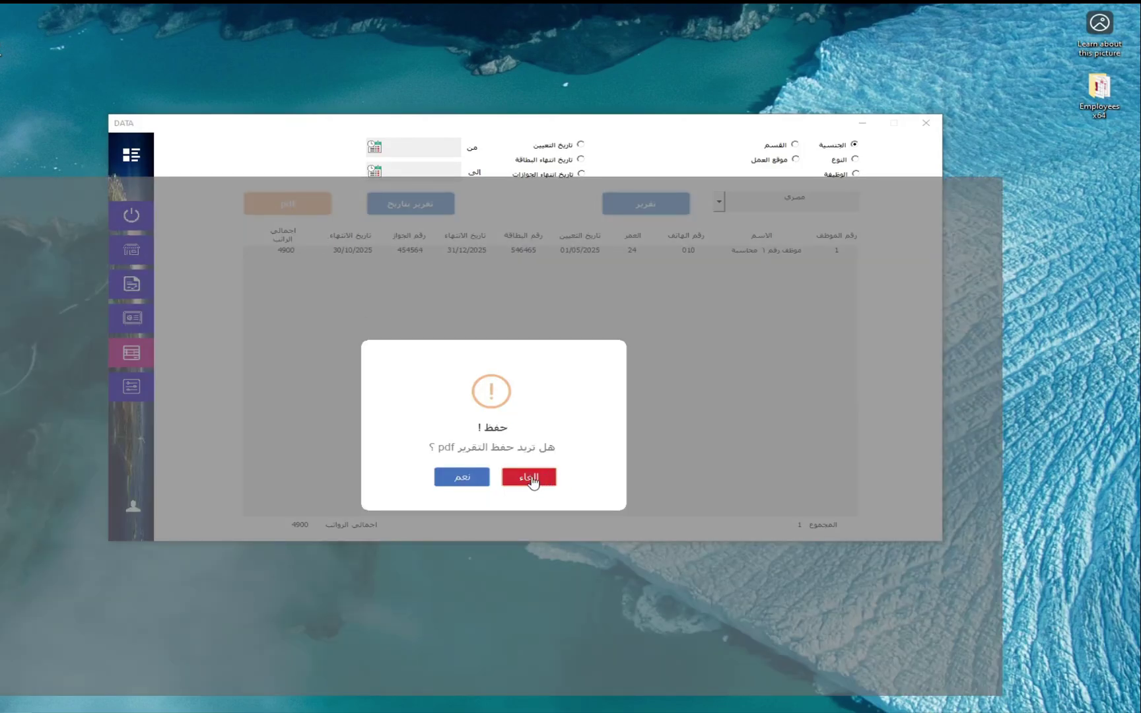
click(461, 480)
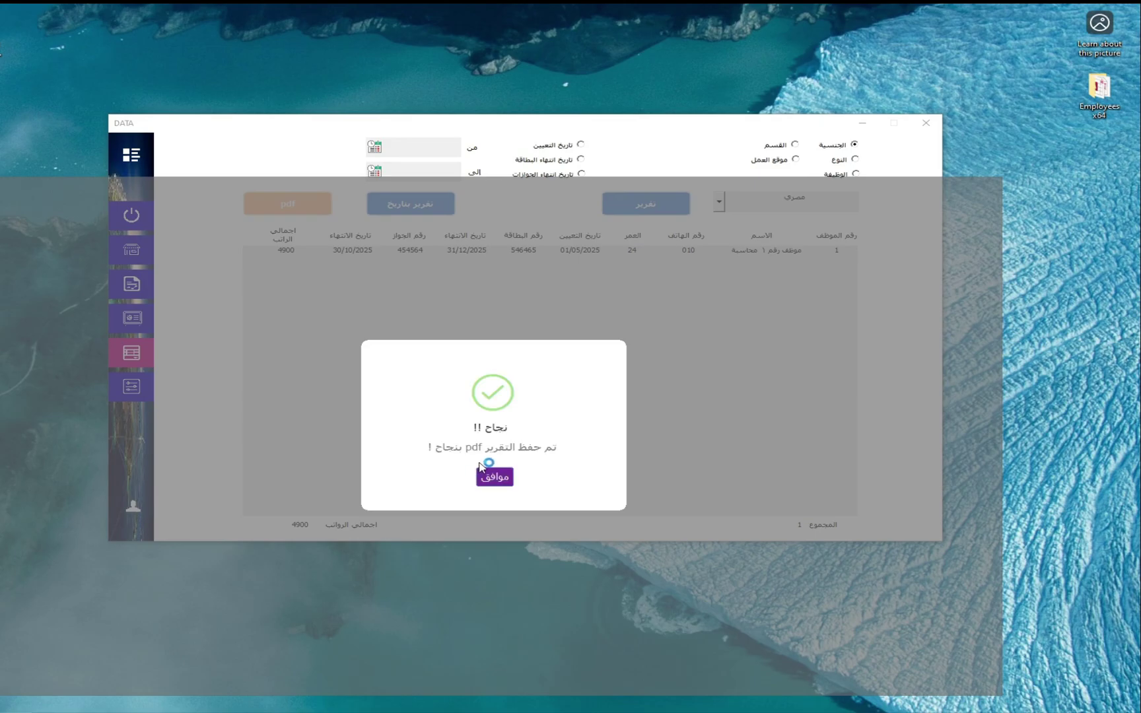
click(499, 485)
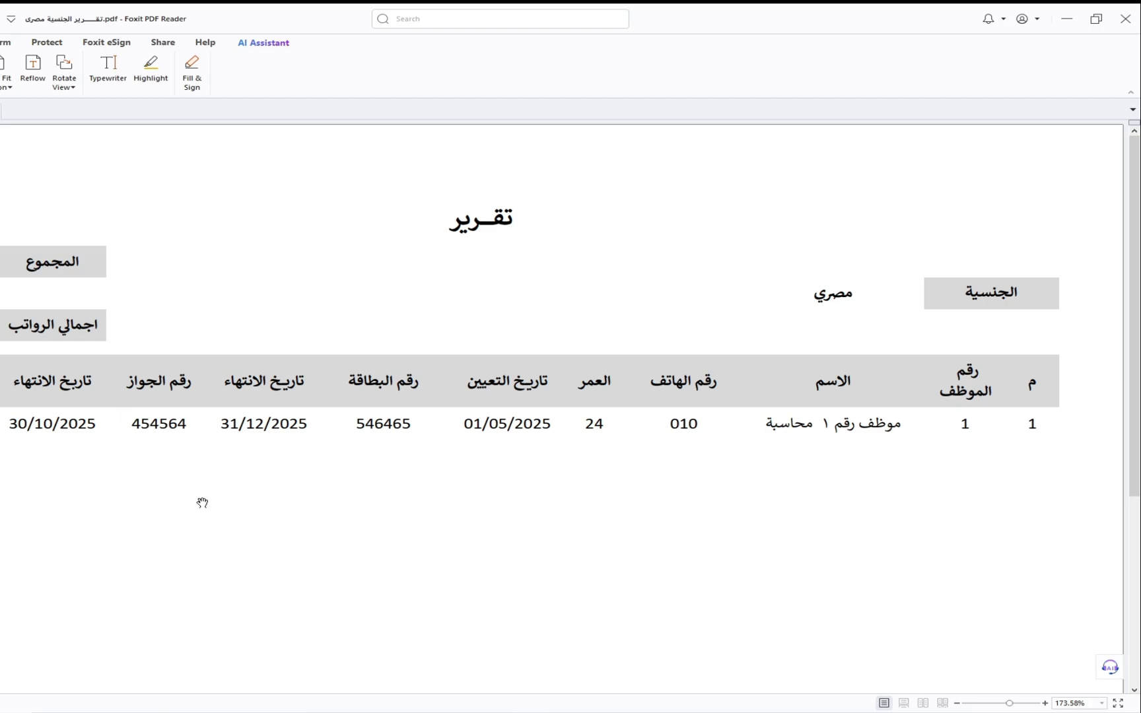
Close the PDF, dismiss the success message, and open the DATA form via the sidebar
click(1126, 18)
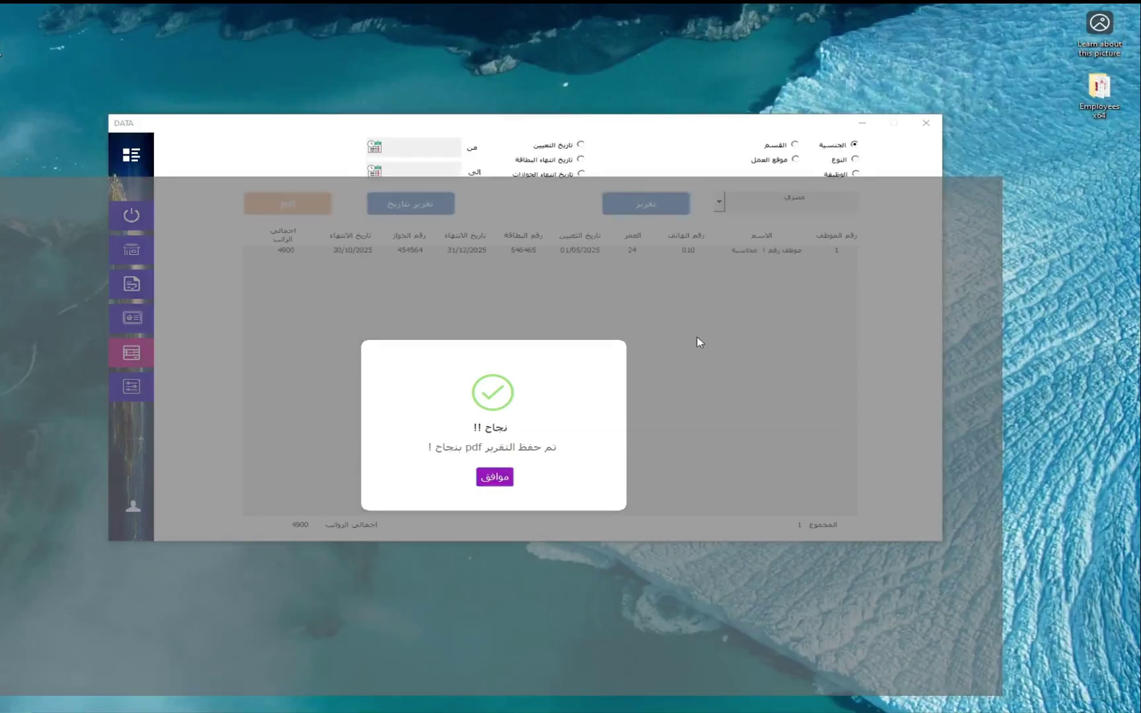
click(494, 478)
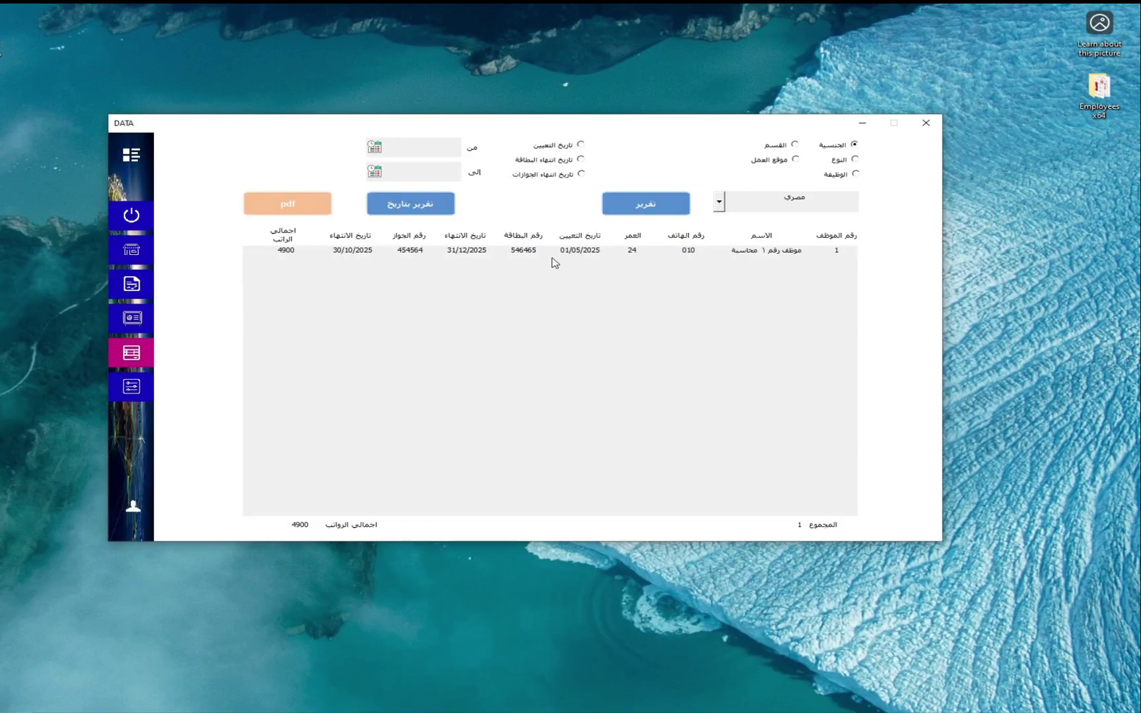
click(144, 362)
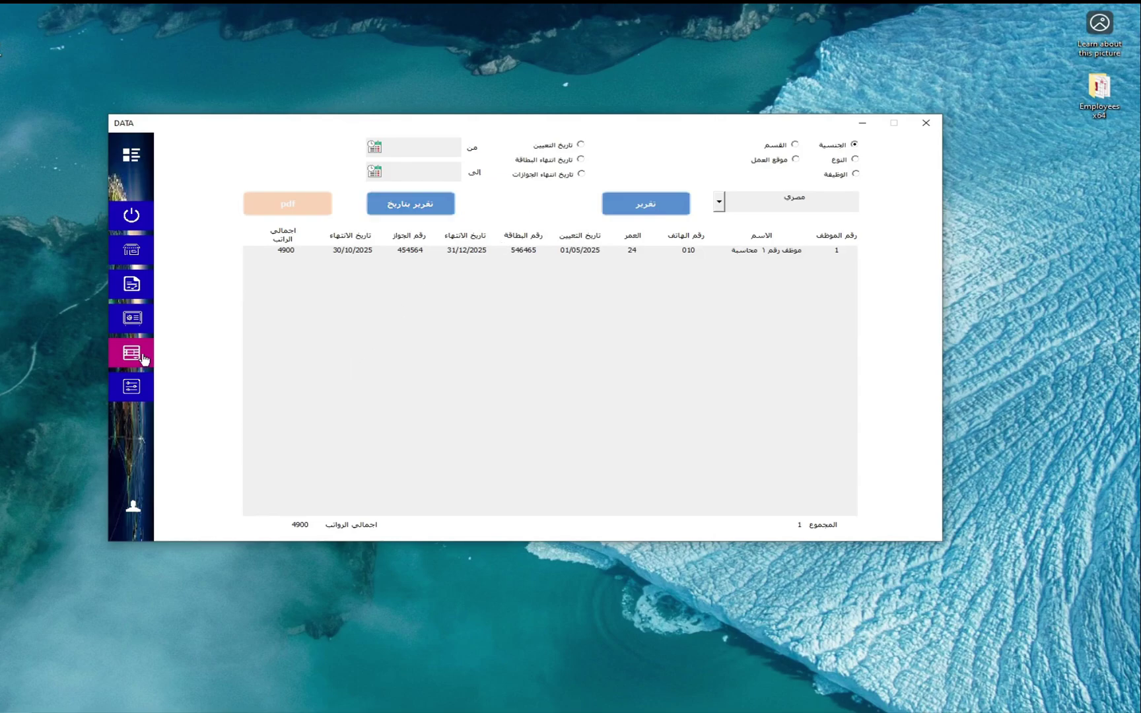
click(131, 156)
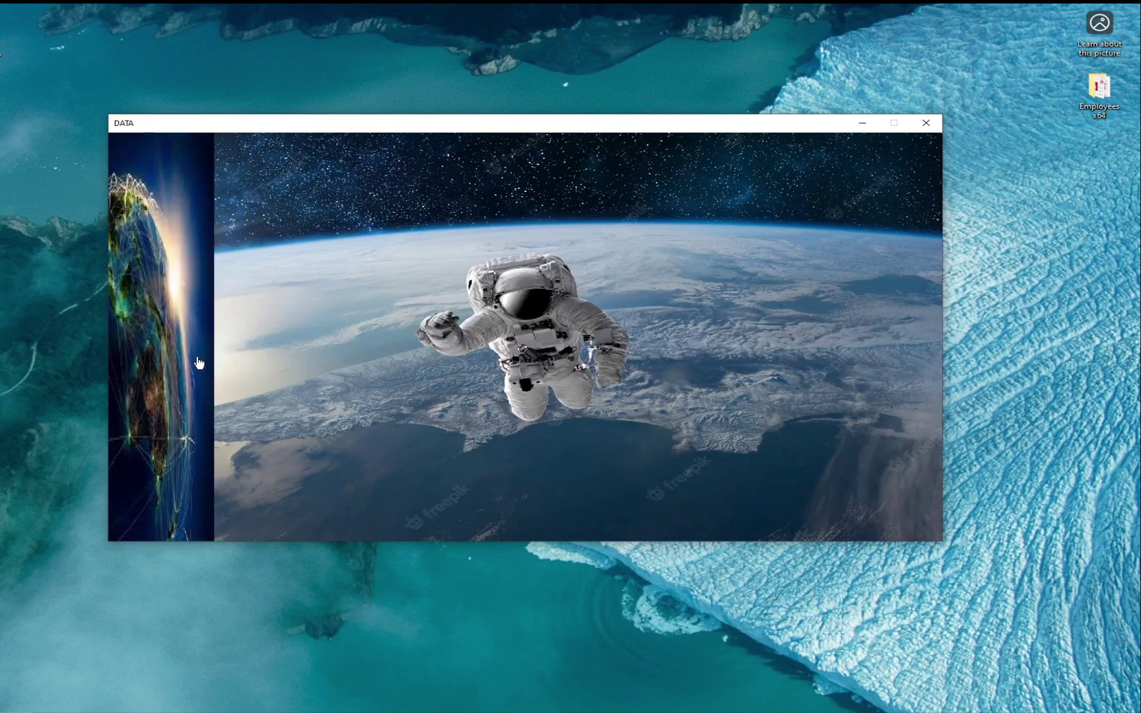
click(198, 362)
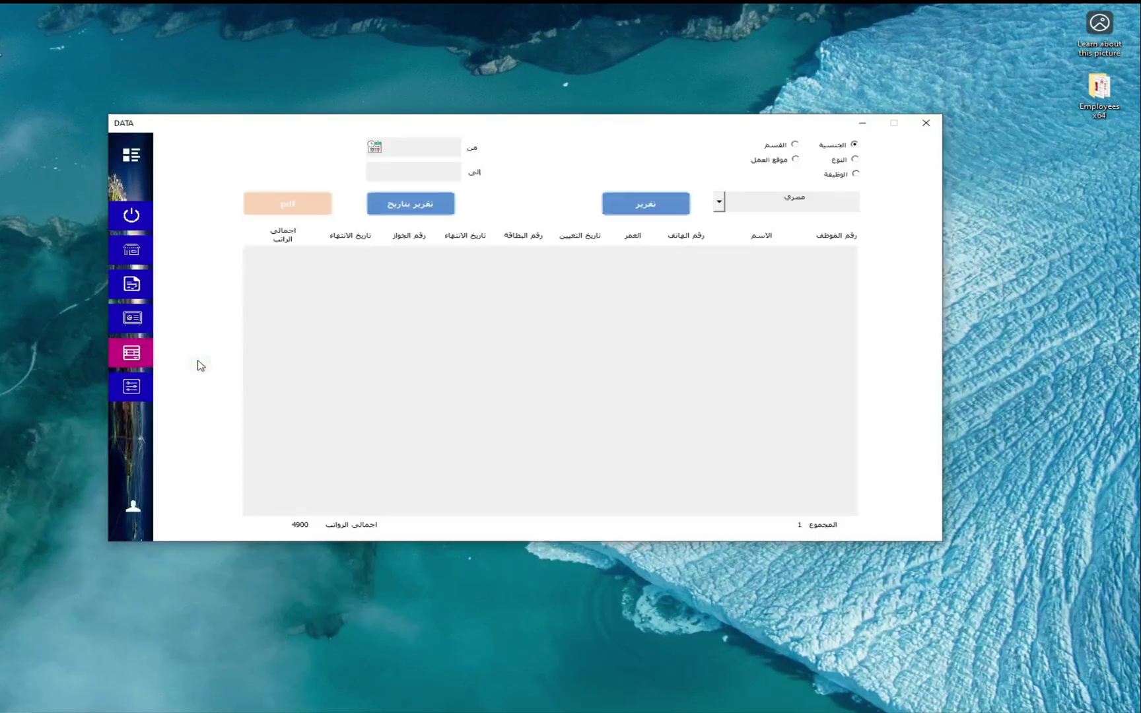
click(125, 160)
click(180, 391)
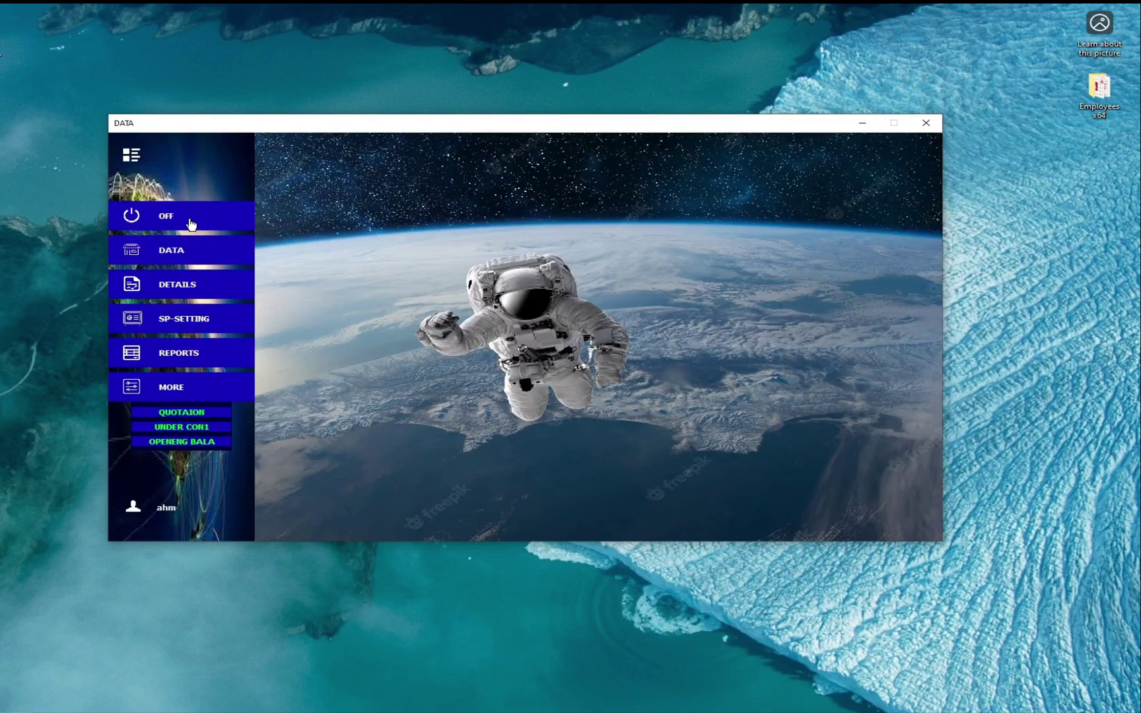
click(191, 254)
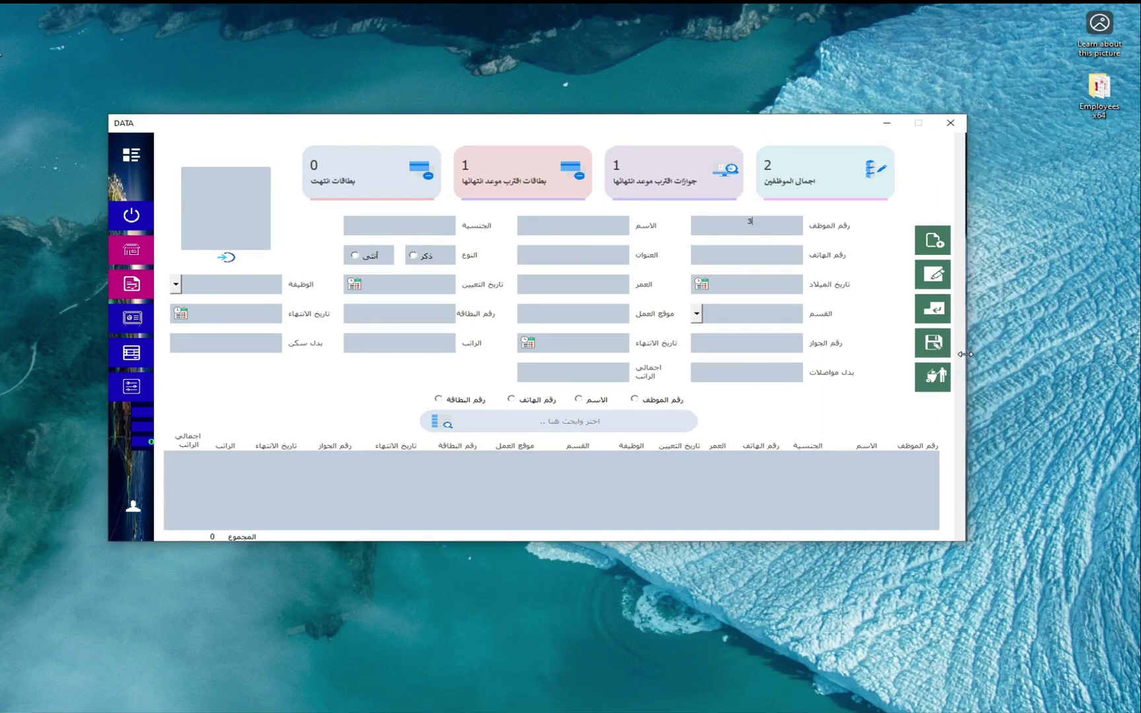
Load employee 2's record by employee number and start the PDF export
drag(966, 344, 963, 344)
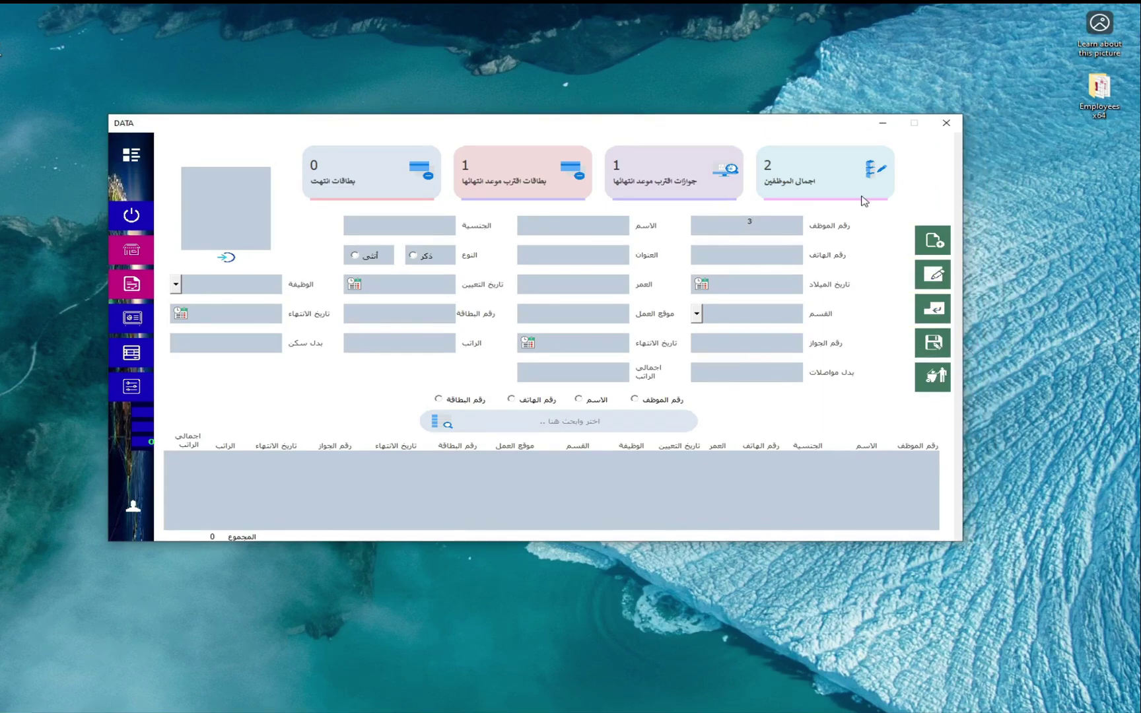
click(635, 400)
text(2)
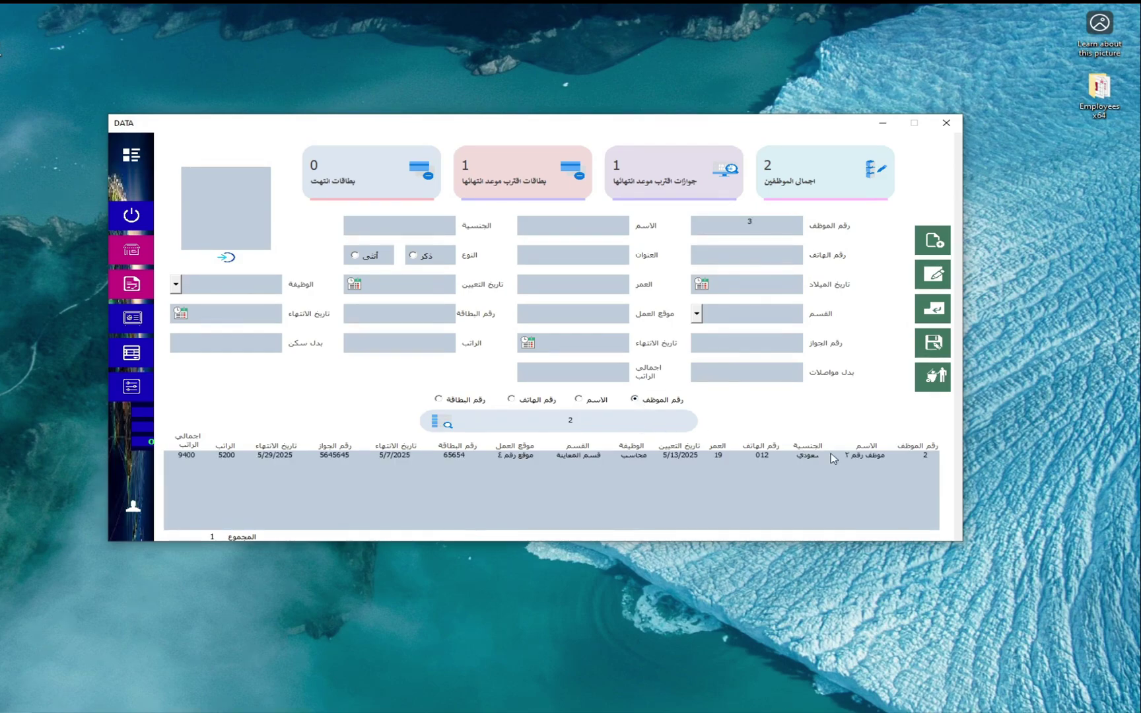
click(873, 461)
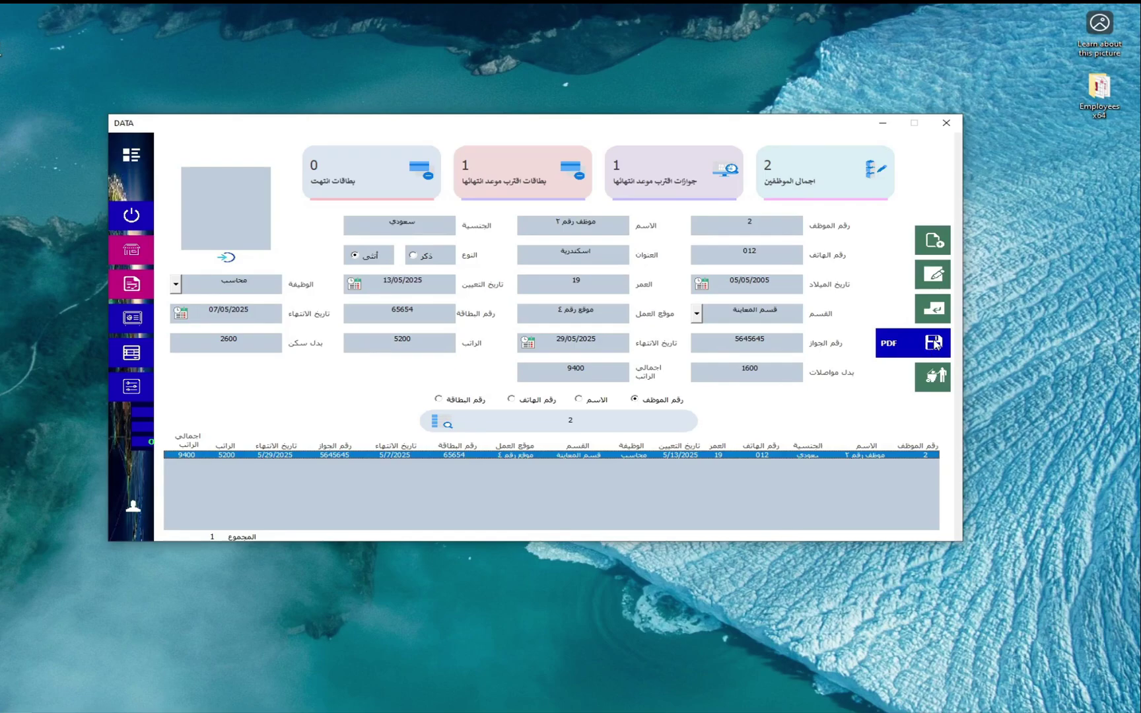
click(887, 348)
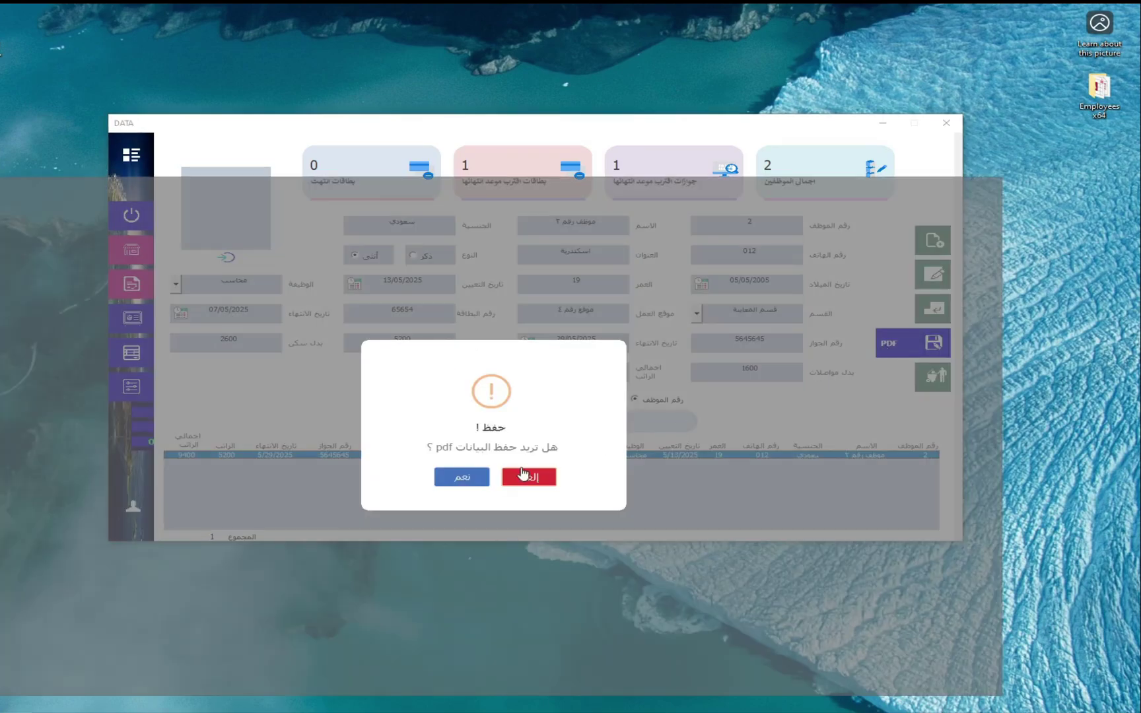
Save employee 2's data sheet as PDF, view it in Foxit, then close Foxit
click(473, 480)
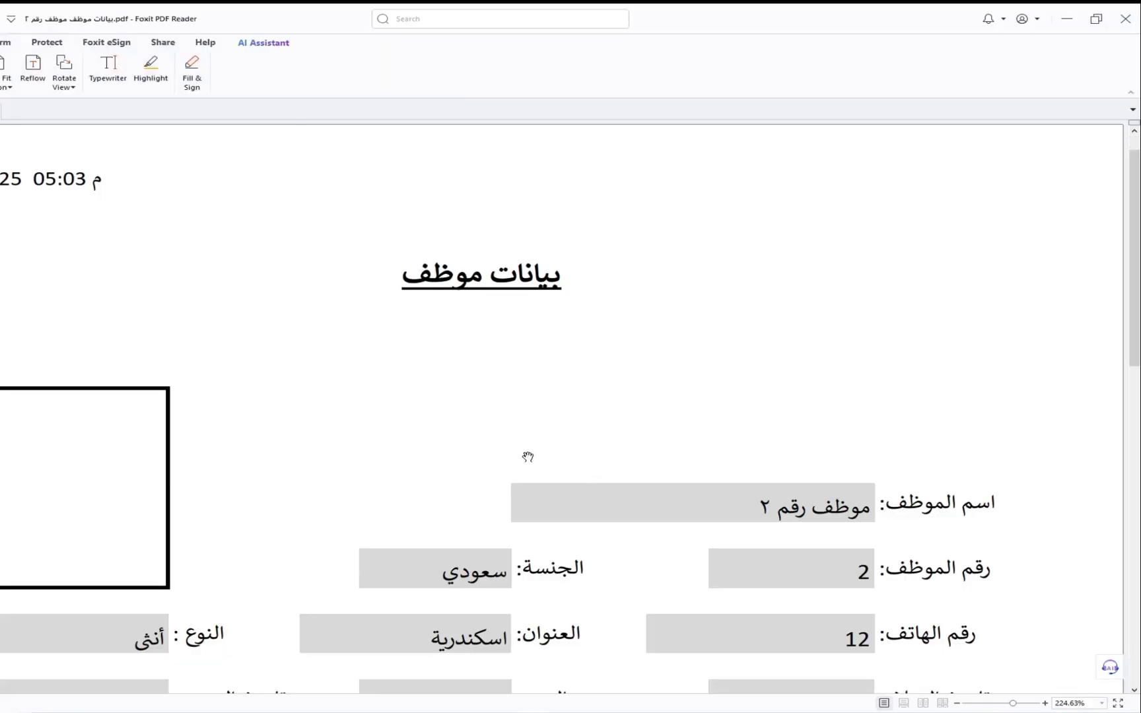
scroll(527, 456, down, 3)
ctrl+scroll(533, 453, down, 3)
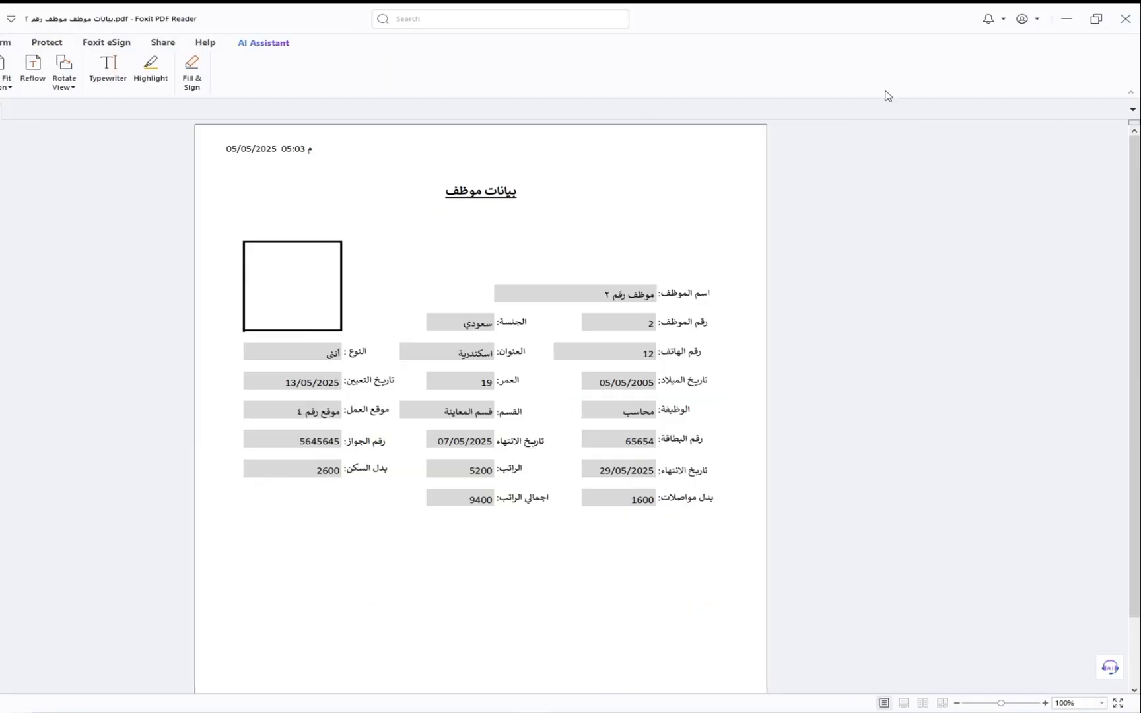
click(1126, 21)
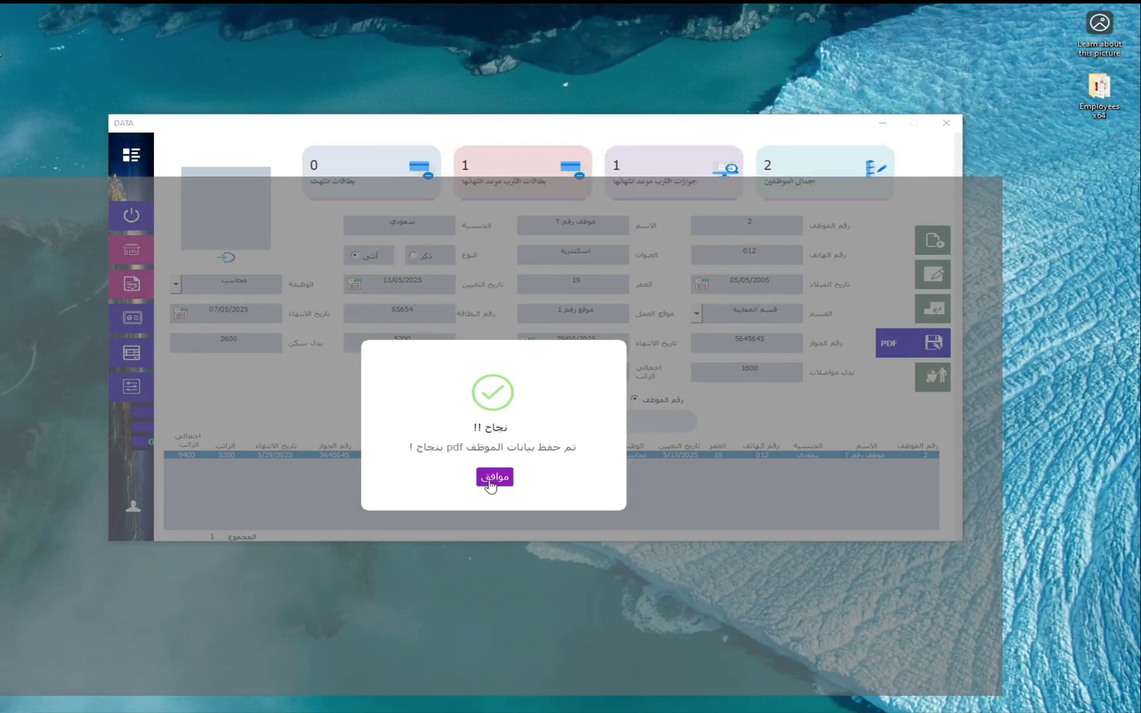
Dismiss the save-success message and go back to the astronaut home screen
click(490, 486)
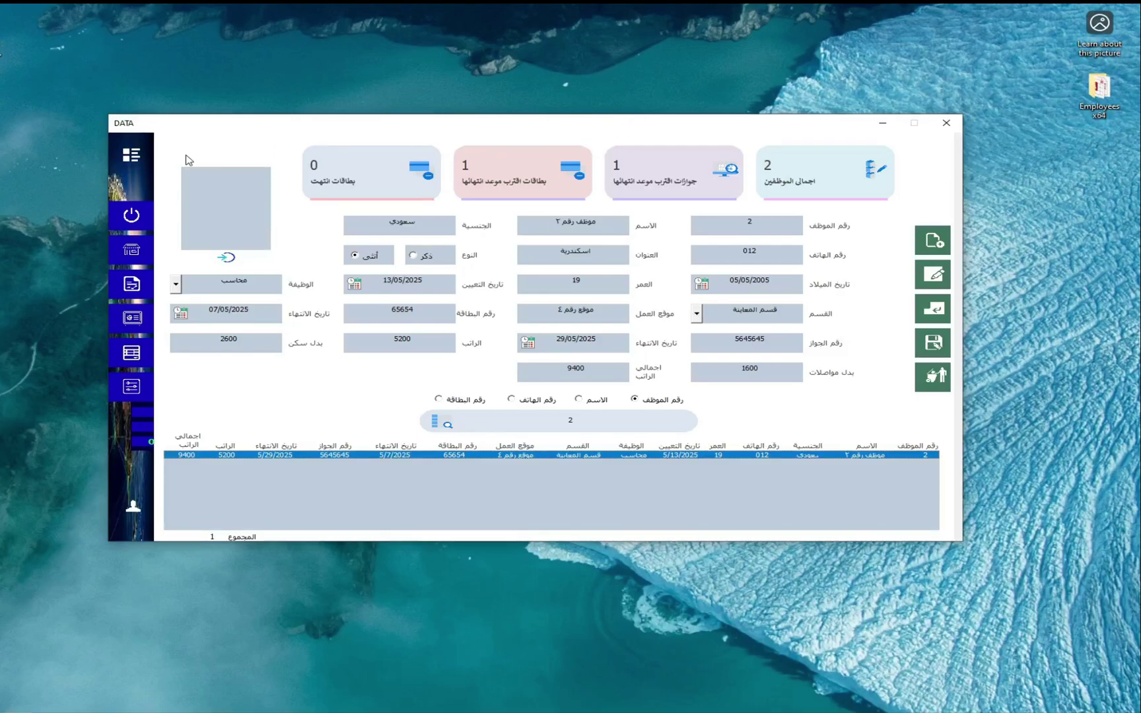
click(131, 156)
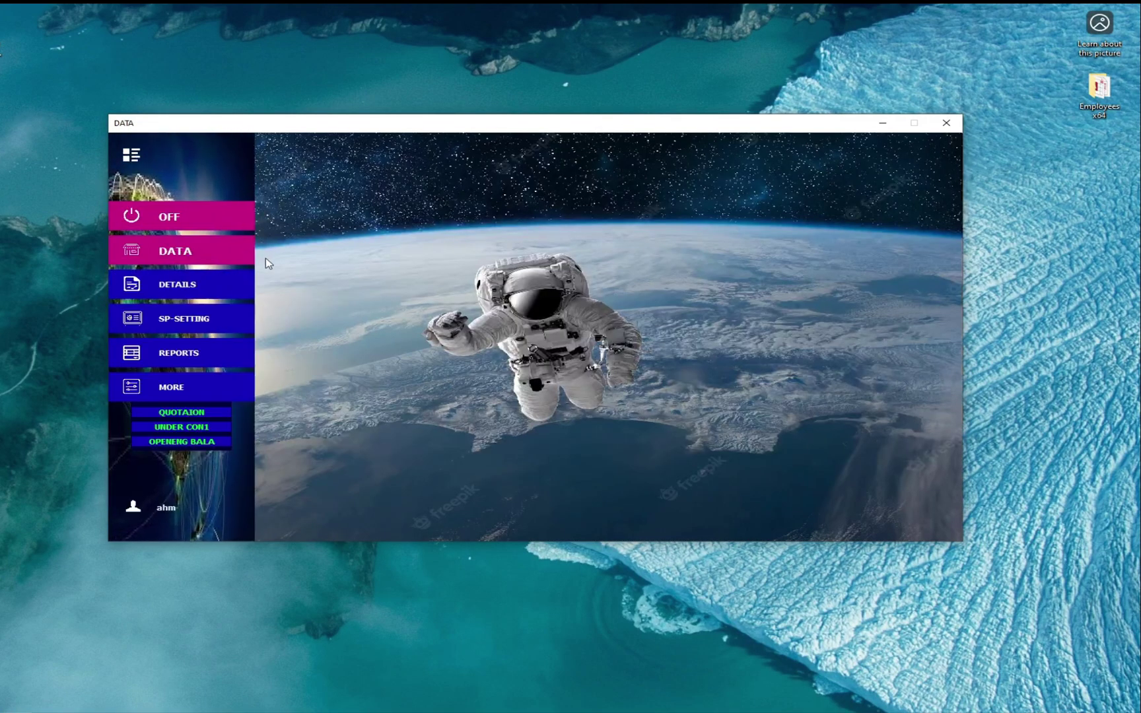